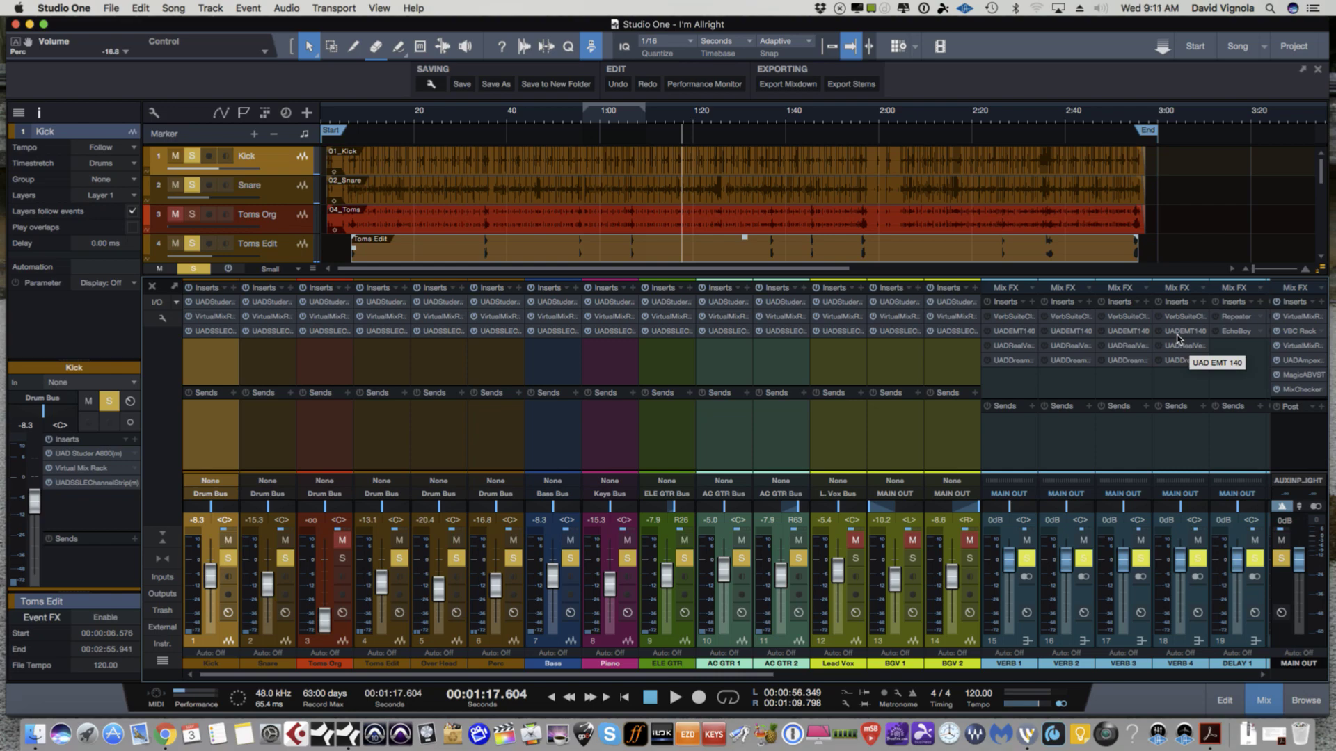
- Examine the MAIN OUT insert chain, from both Virtual Mix Racks and the VBC Rack through UAD Ampex ATR-102 to MixChecker
{"action": "left_click", "coordinate": [1295, 317]}
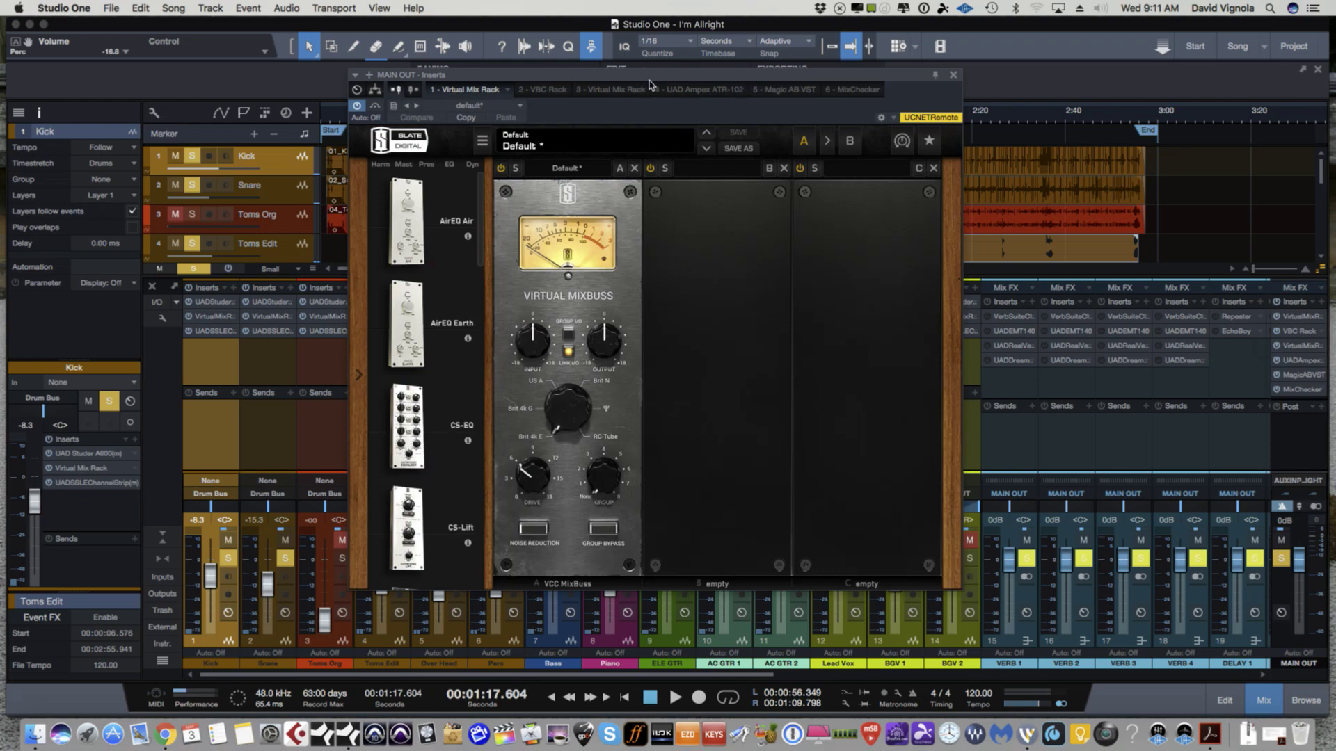
{"action": "left_click", "coordinate": [538, 92]}
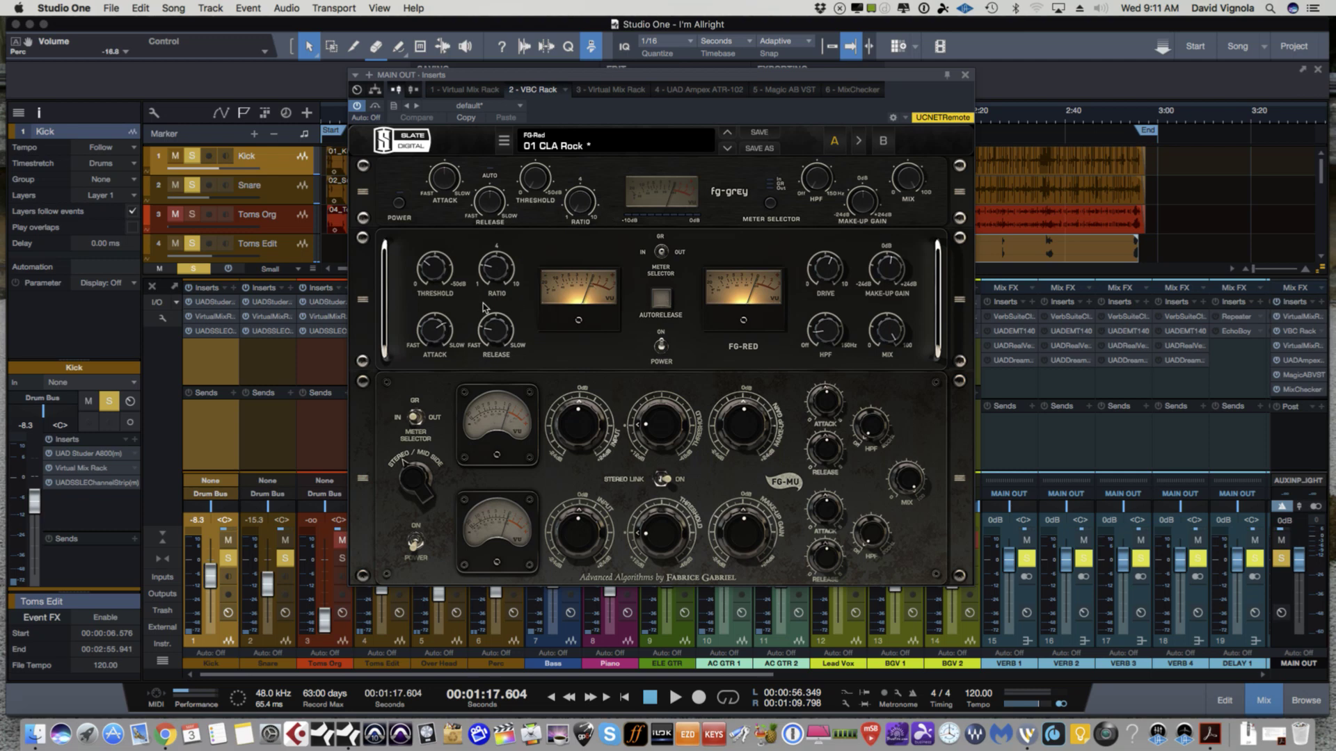
{"action": "mouse_move", "coordinate": [487, 271]}
{"action": "mouse_move", "coordinate": [432, 272]}
{"action": "left_click", "coordinate": [619, 89]}
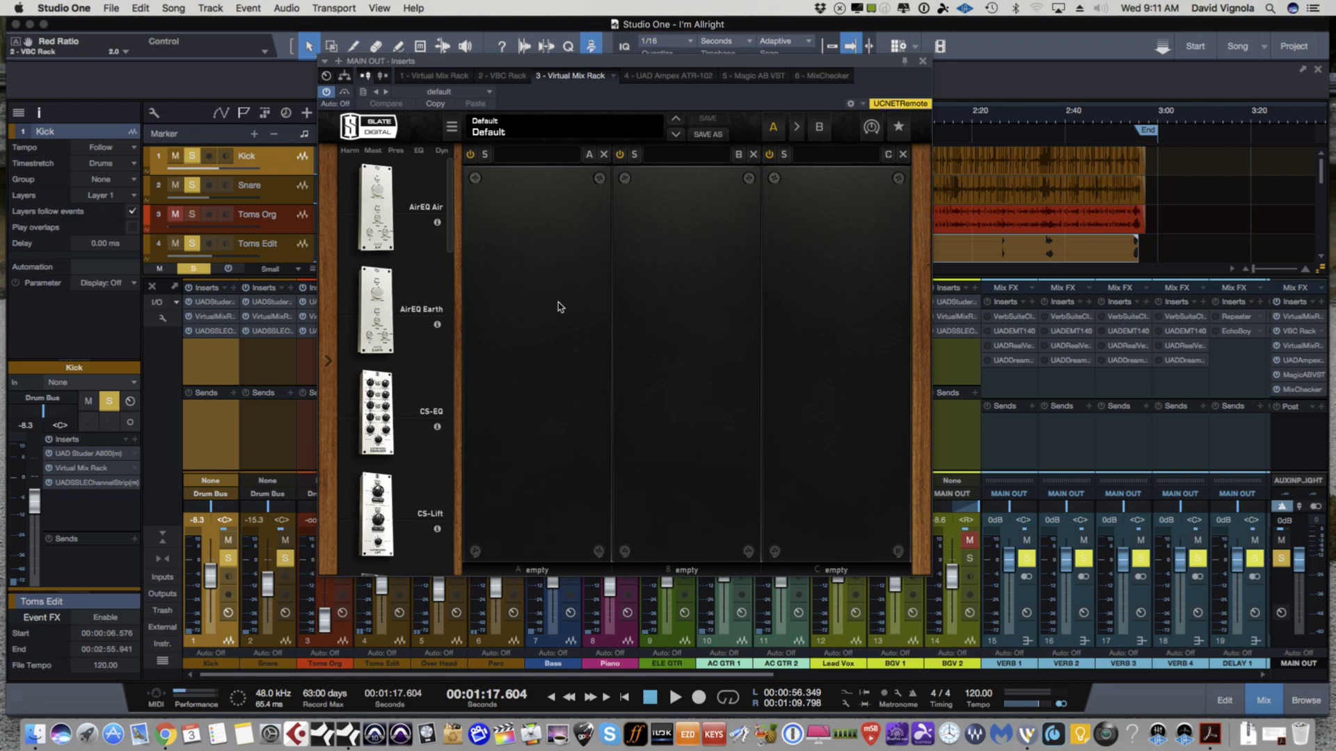
{"action": "left_click", "coordinate": [666, 78]}
{"action": "left_click_drag", "start_coordinate": [655, 64], "coordinate": [699, 74]}
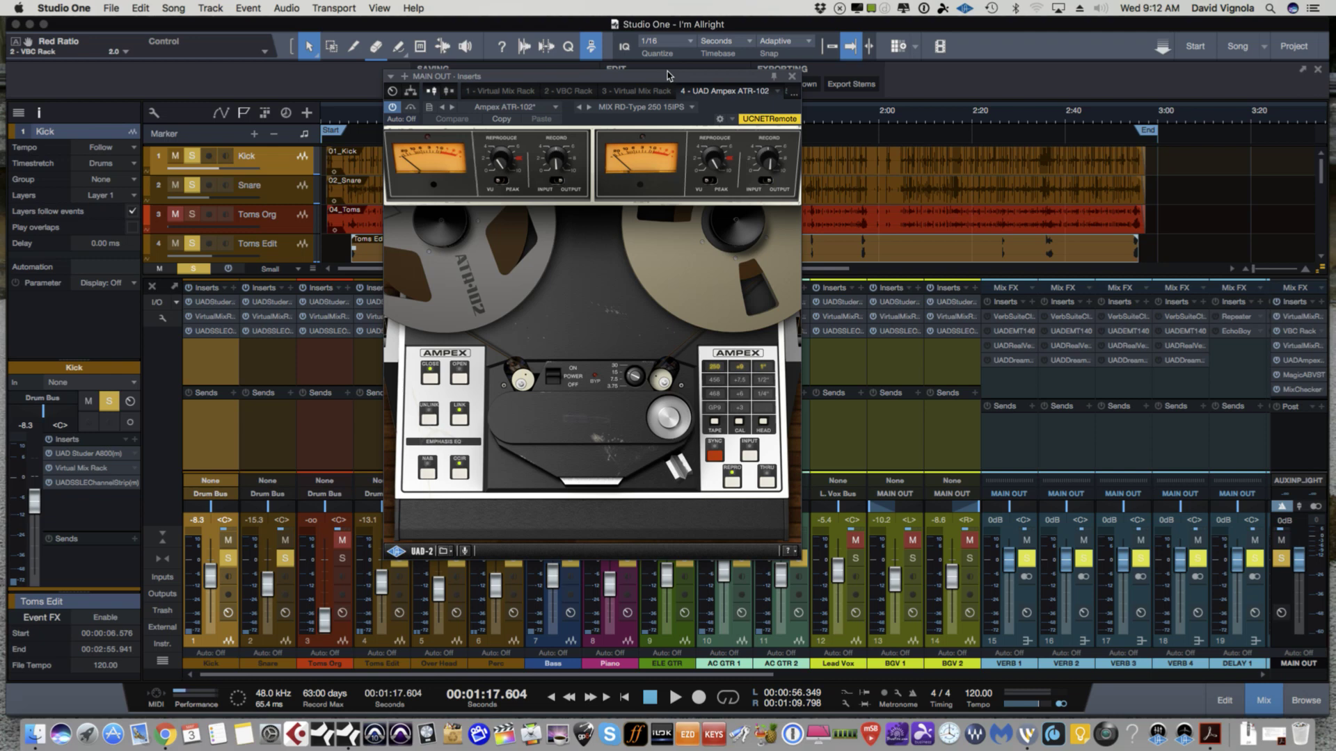
{"action": "left_click", "coordinate": [790, 93]}
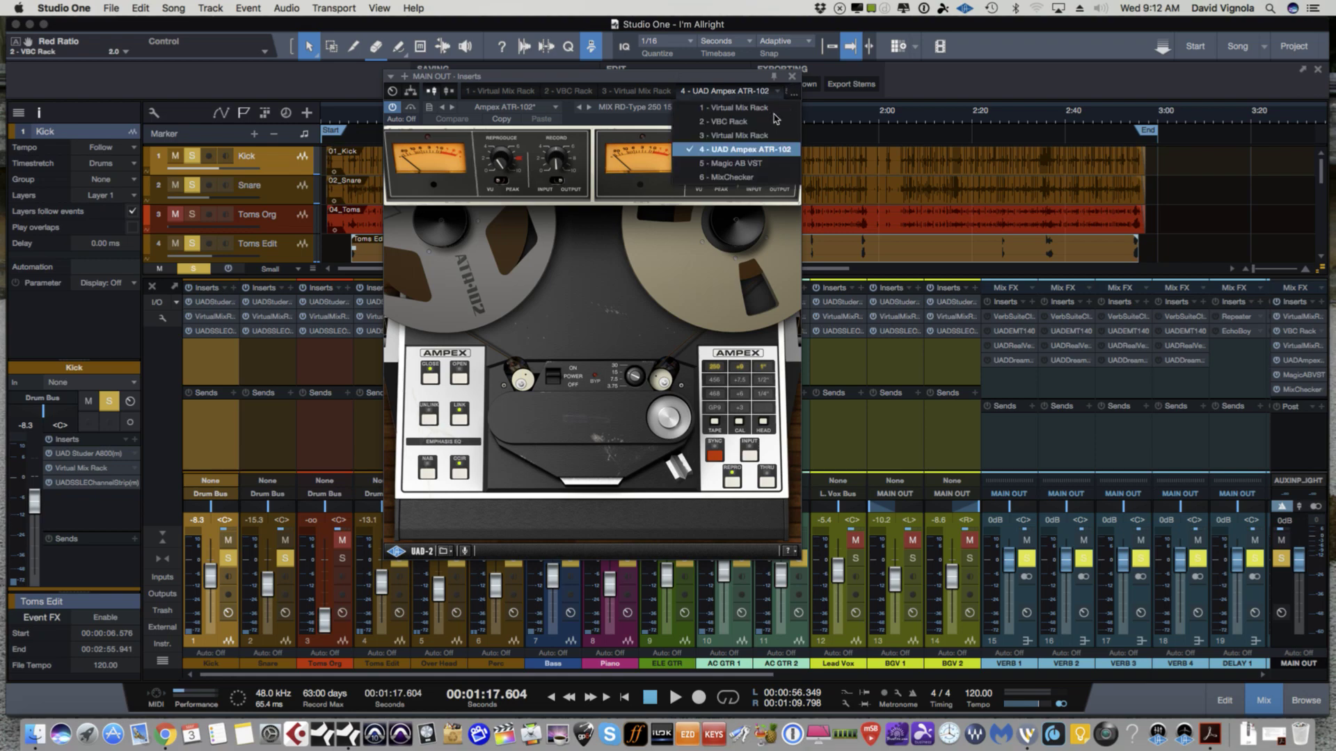
{"action": "left_click", "coordinate": [732, 177]}
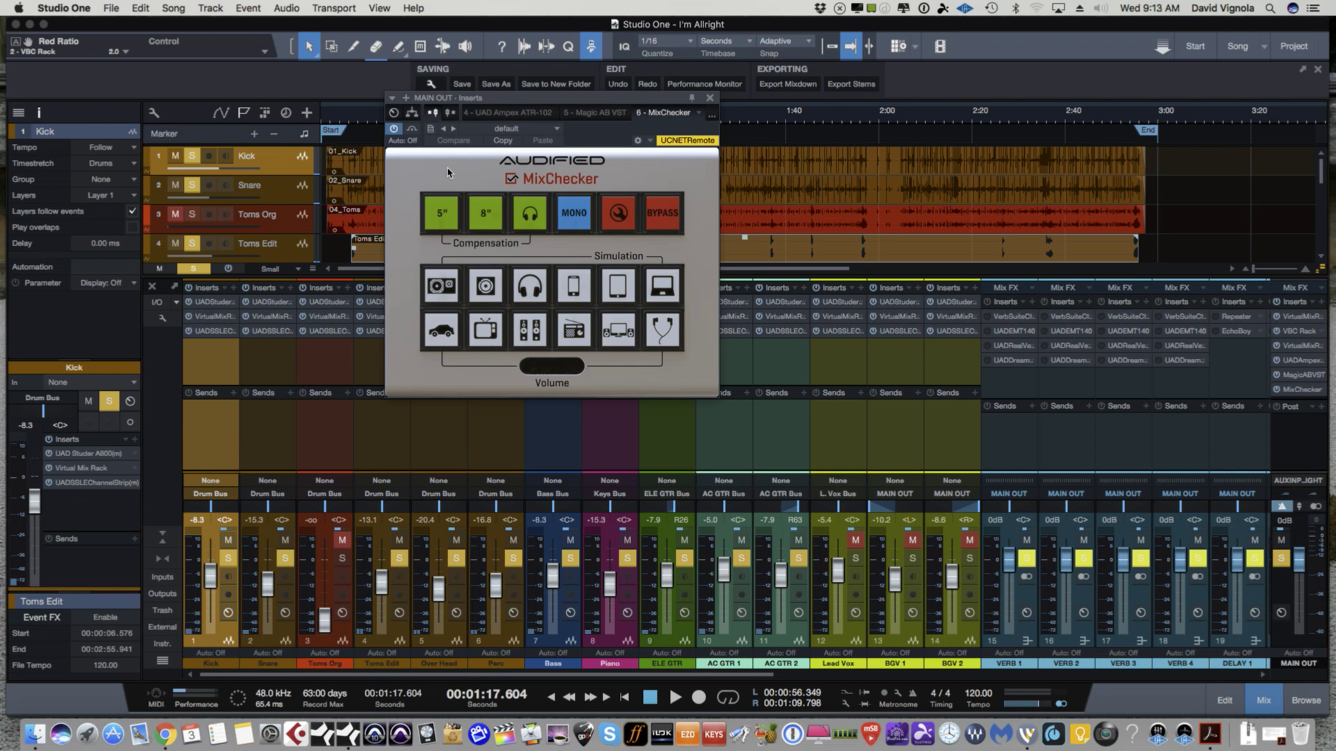
{"action": "left_click", "coordinate": [710, 99]}
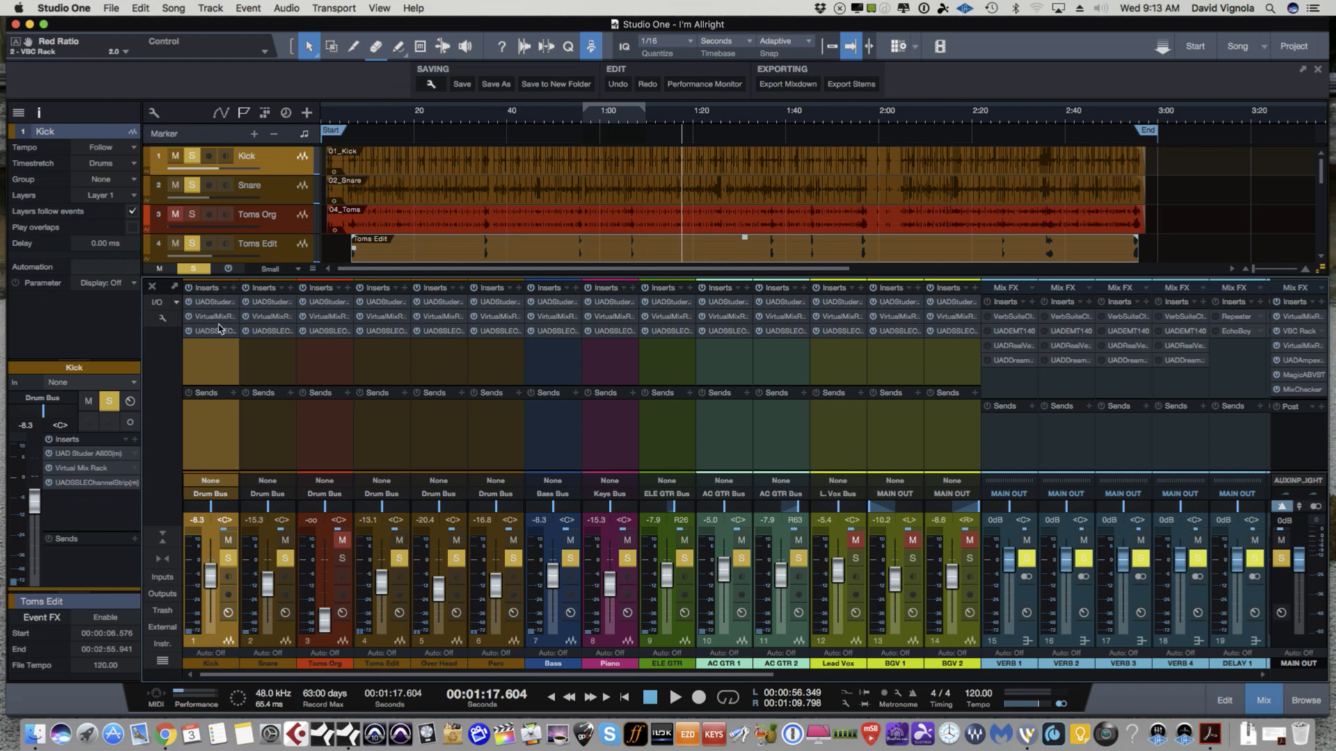
- Examine the Kick channel's UAD Studer A800, Virtual Mix Rack and UAD SSL E Channel Strip inserts
{"action": "left_click", "coordinate": [218, 303]}
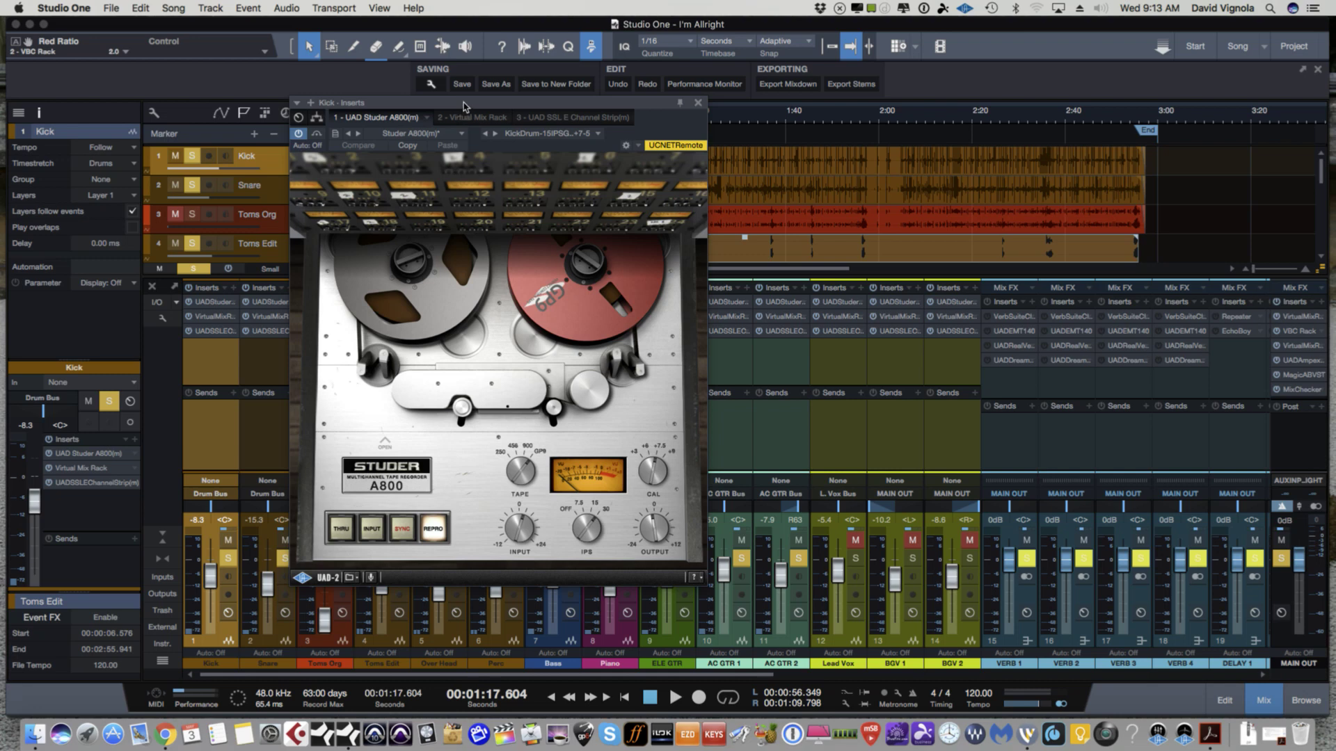
{"action": "left_click_drag", "start_coordinate": [469, 99], "coordinate": [483, 80]}
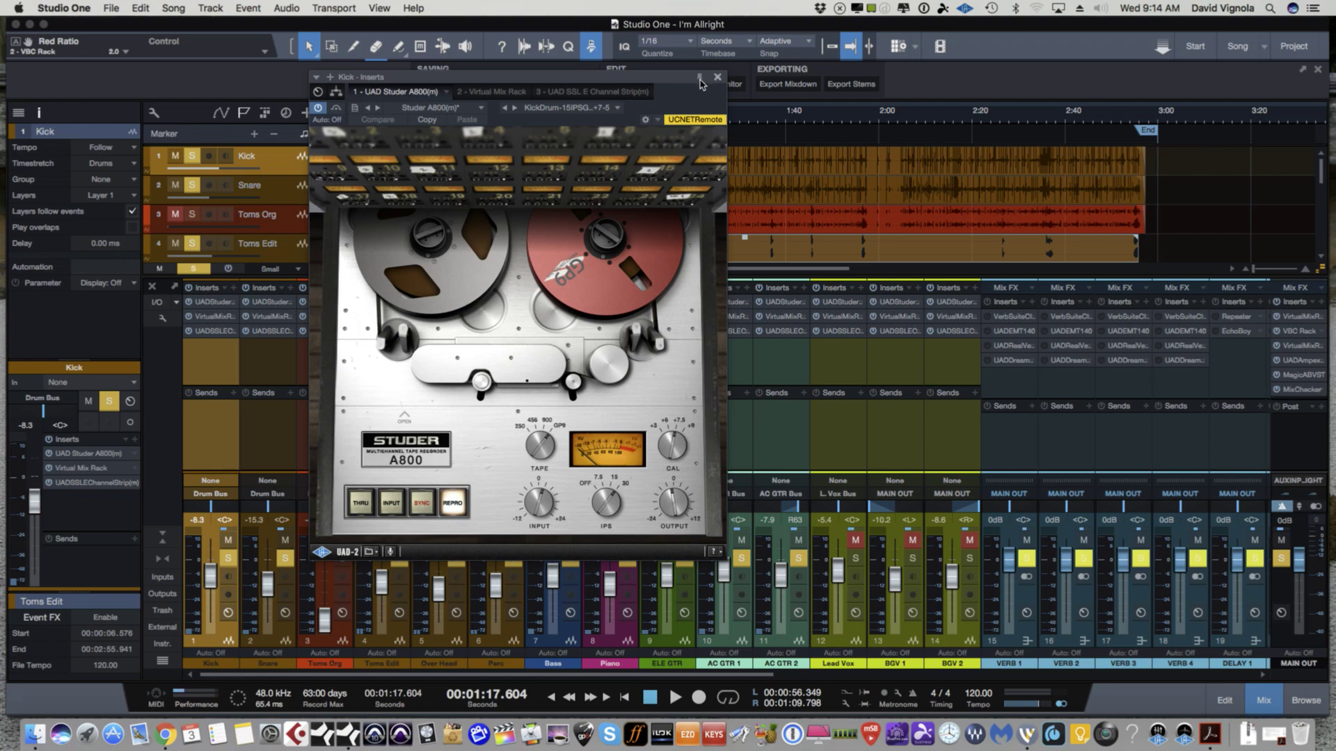
{"action": "left_click", "coordinate": [496, 93]}
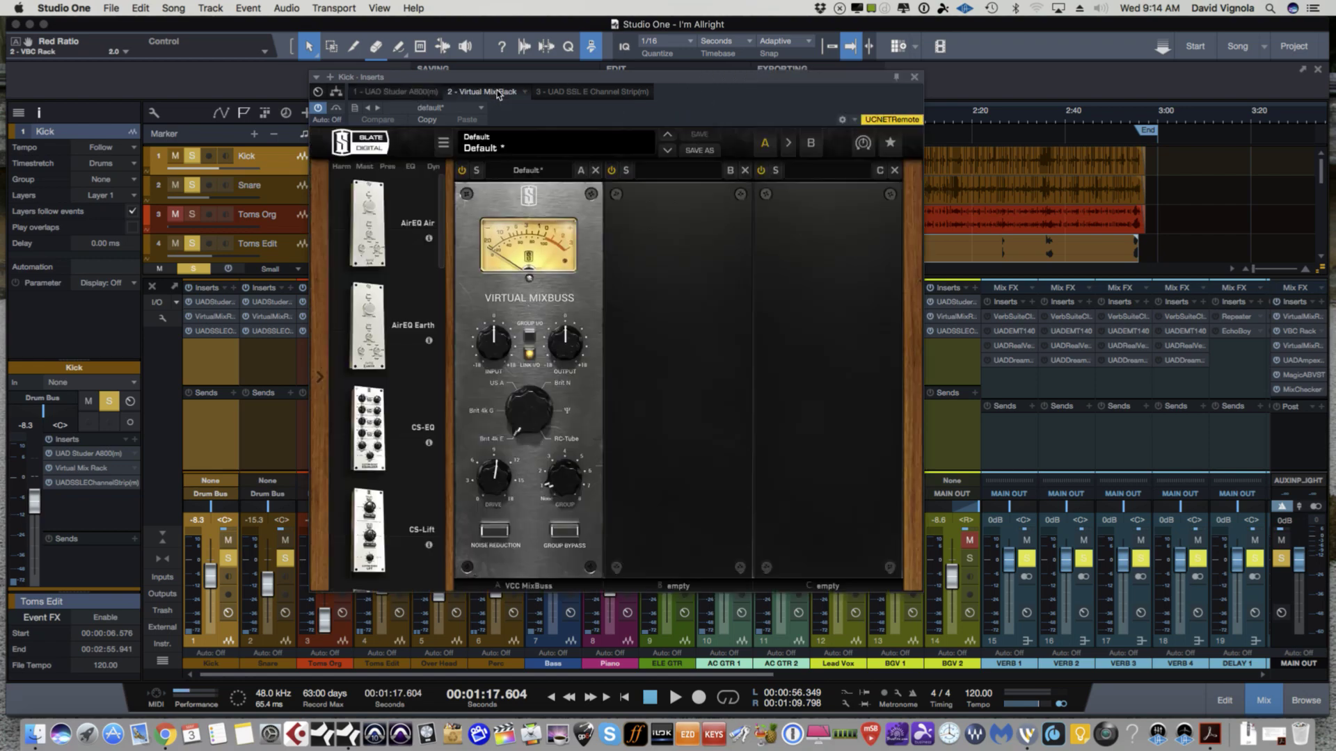
{"action": "left_click_drag", "start_coordinate": [506, 77], "coordinate": [454, 61]}
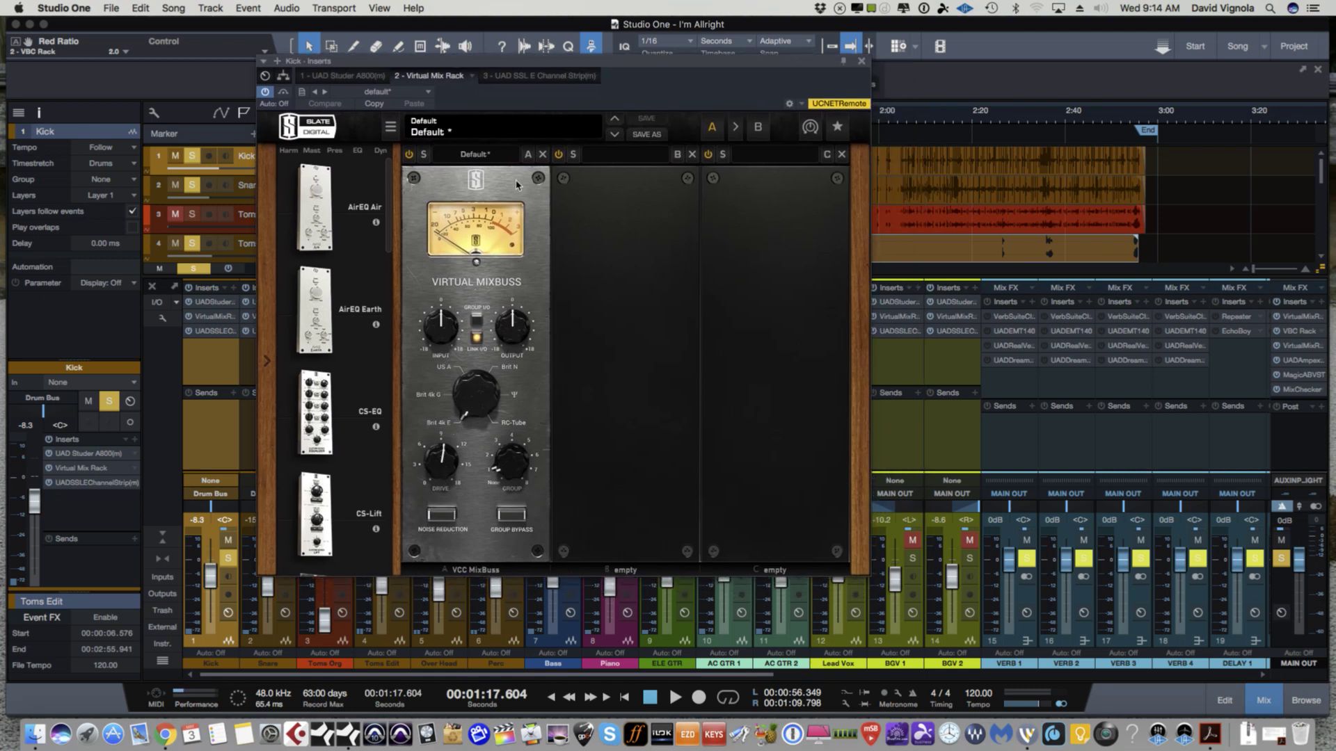
{"action": "left_click", "coordinate": [522, 75]}
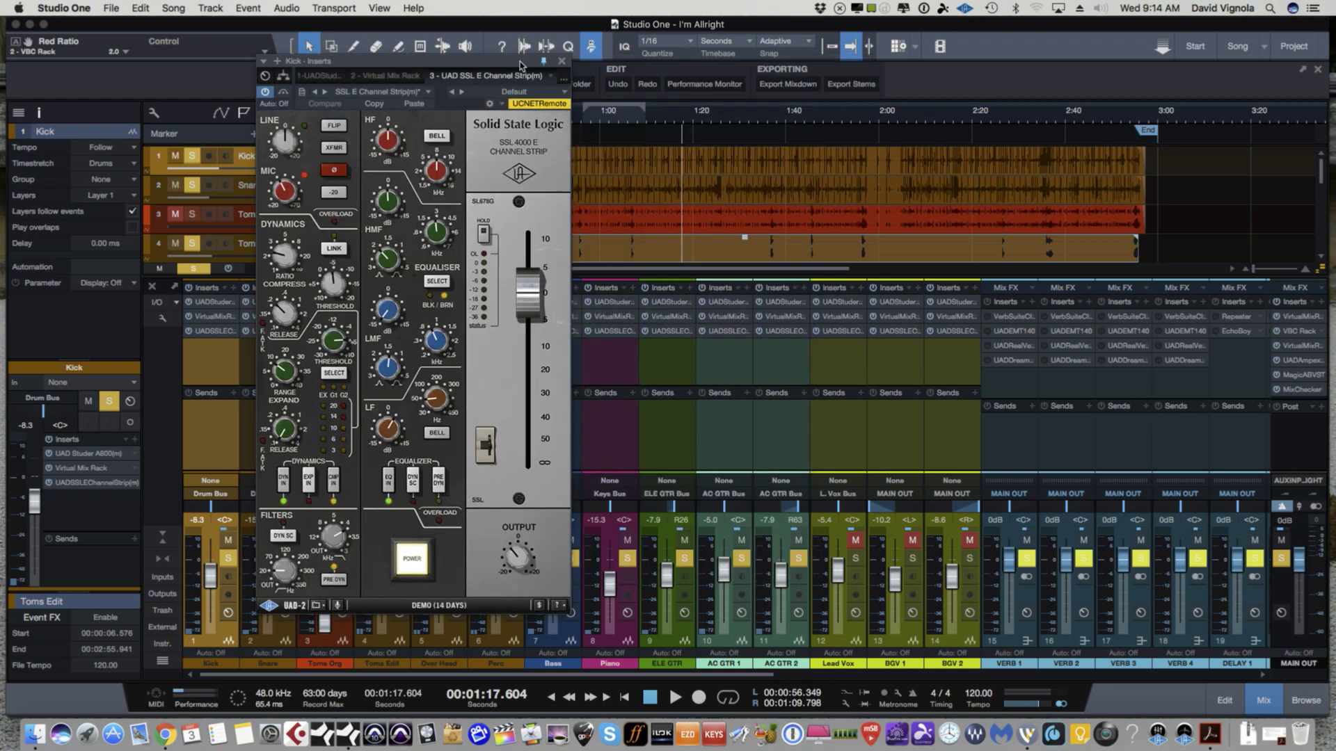
{"action": "left_click_drag", "start_coordinate": [519, 65], "coordinate": [572, 59]}
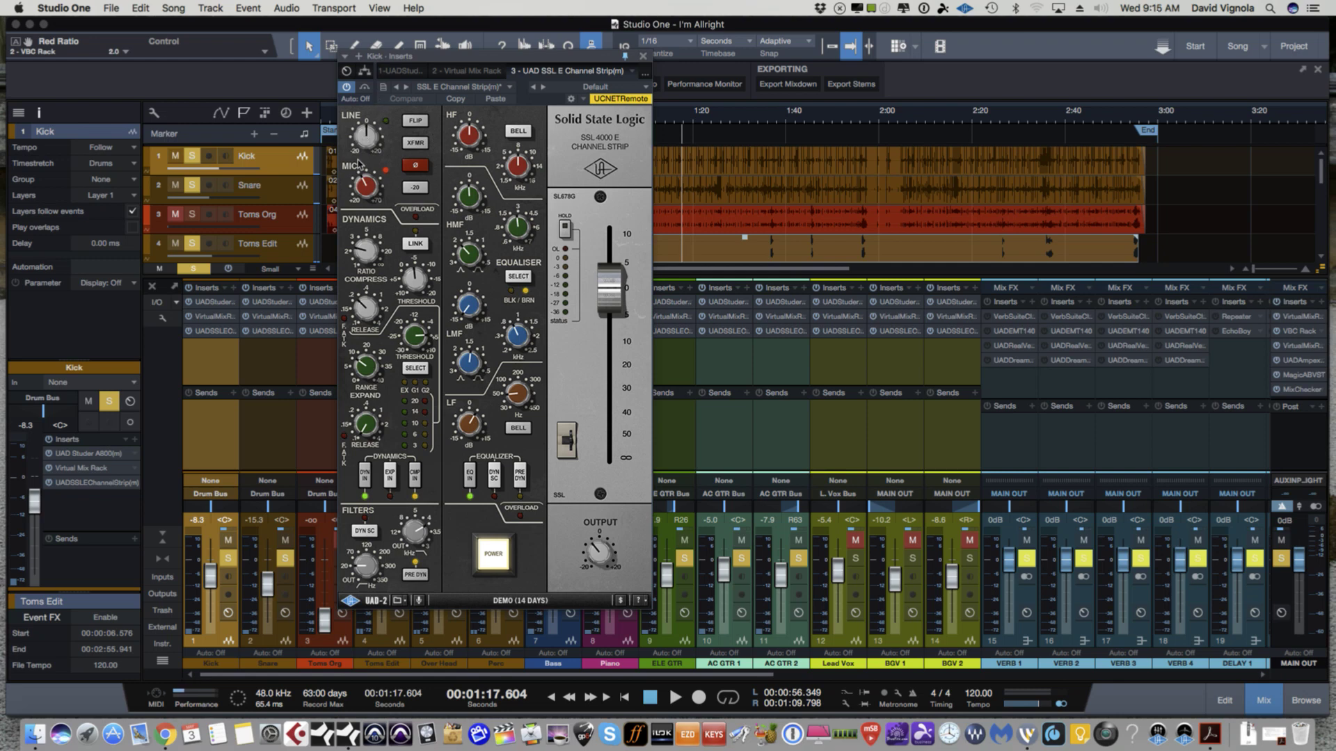
- Toggle the XFMR transformer on the Kick's SSL E Channel Strip off and back on, and close the plug-in window
{"action": "left_click", "coordinate": [411, 144]}
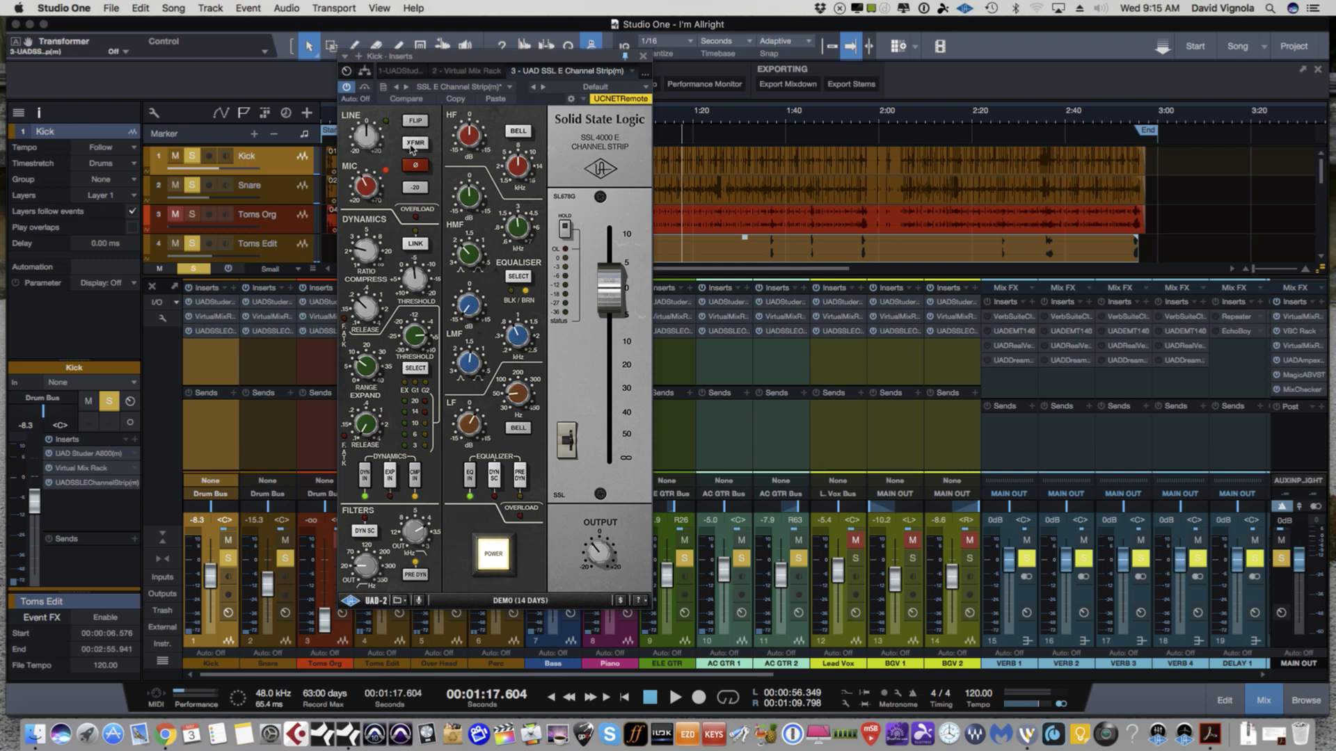
{"action": "left_click", "coordinate": [414, 146]}
{"action": "left_click", "coordinate": [416, 144]}
{"action": "left_click", "coordinate": [415, 145]}
{"action": "left_click", "coordinate": [643, 56]}
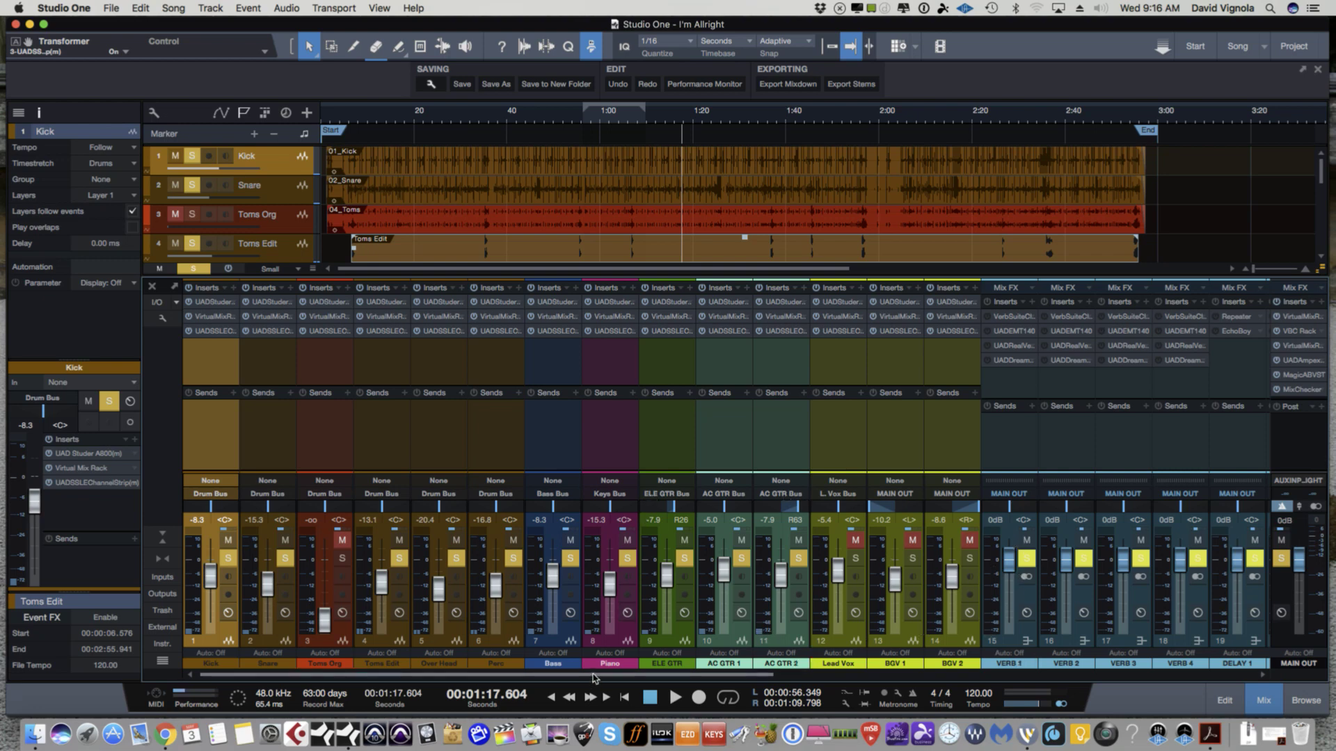
- Examine the Virtual Mix Rack and VBC FG-Grey compressor settings on the Drum Bus
{"action": "left_click_drag", "start_coordinate": [594, 678], "coordinate": [969, 705]}
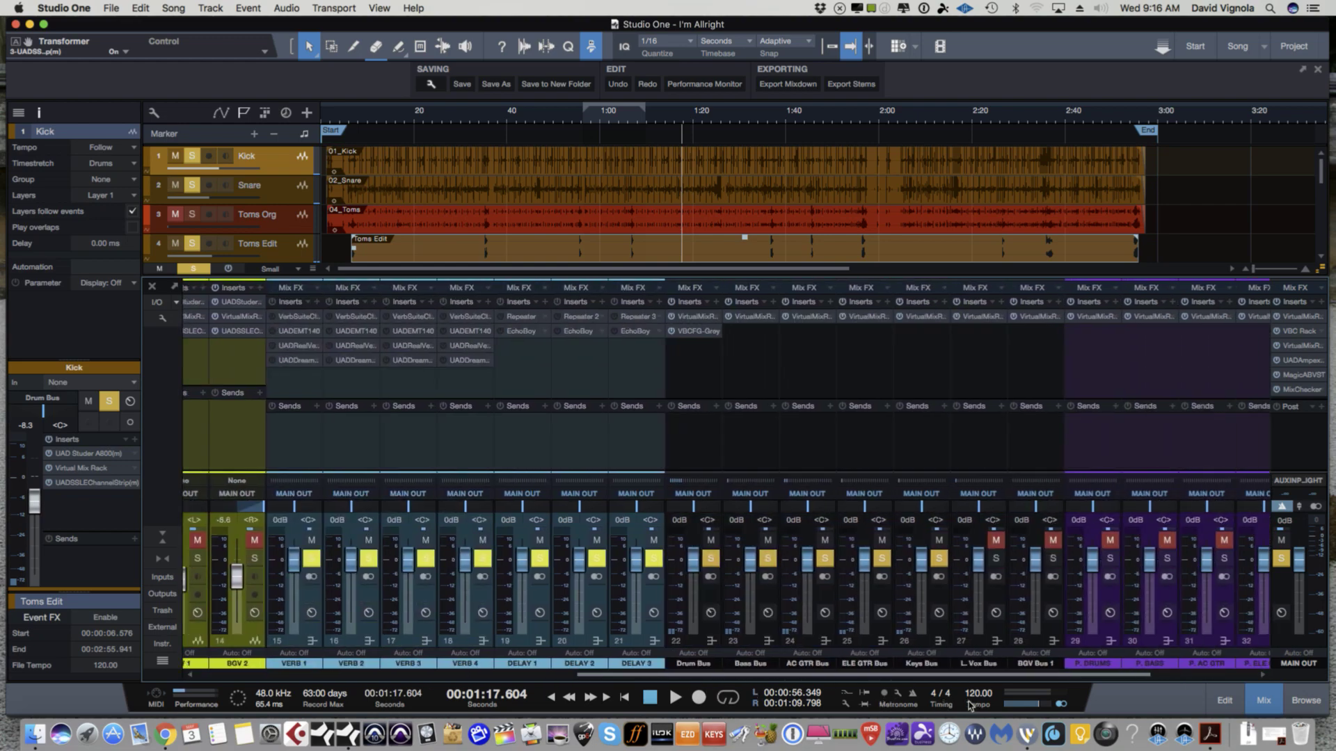
{"action": "left_click", "coordinate": [710, 634]}
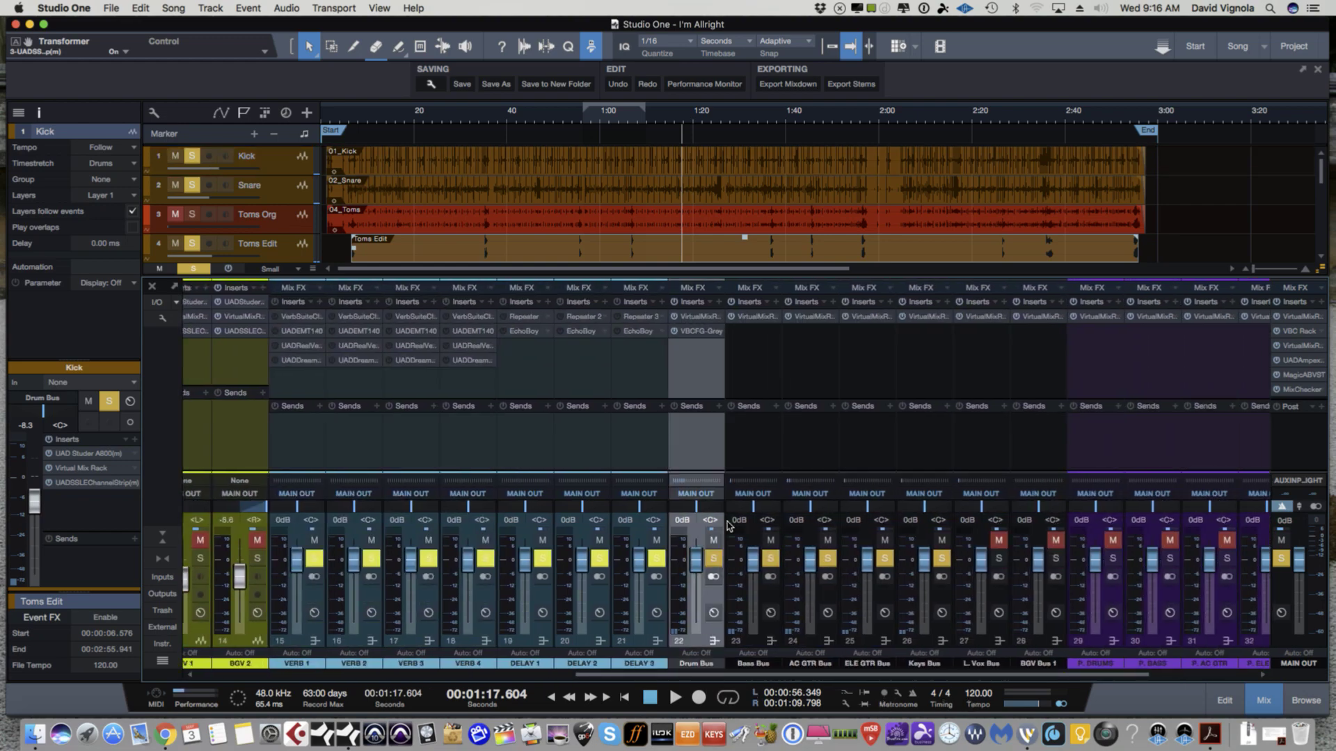
{"action": "left_click", "coordinate": [692, 319]}
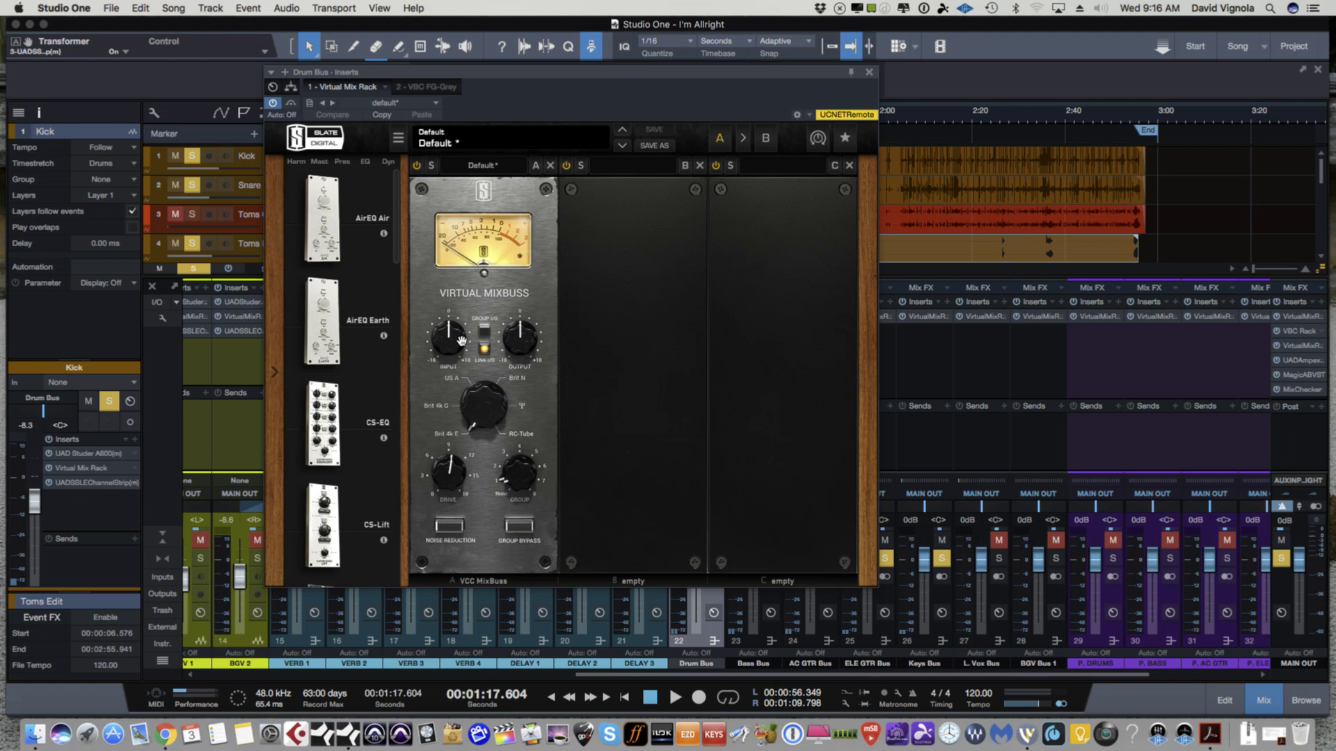
{"action": "left_click", "coordinate": [449, 91]}
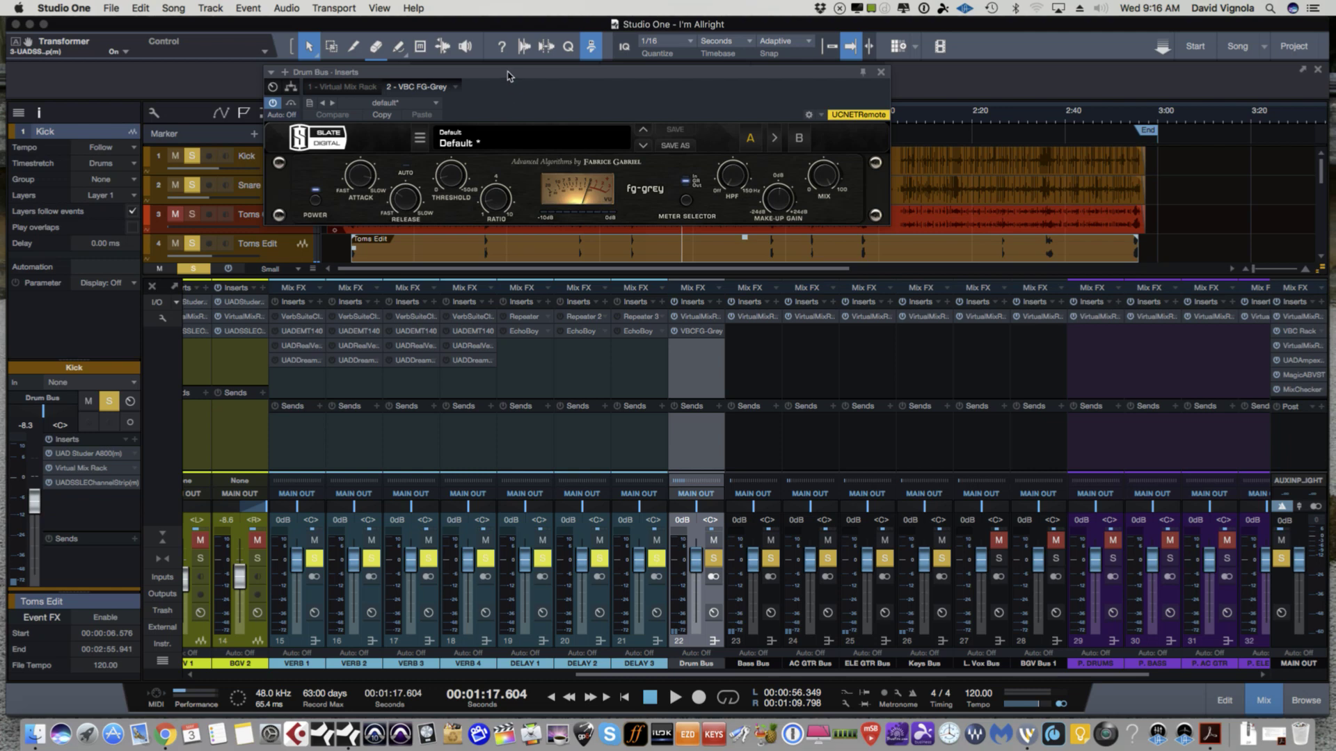
{"action": "left_click_drag", "start_coordinate": [510, 89], "coordinate": [504, 158]}
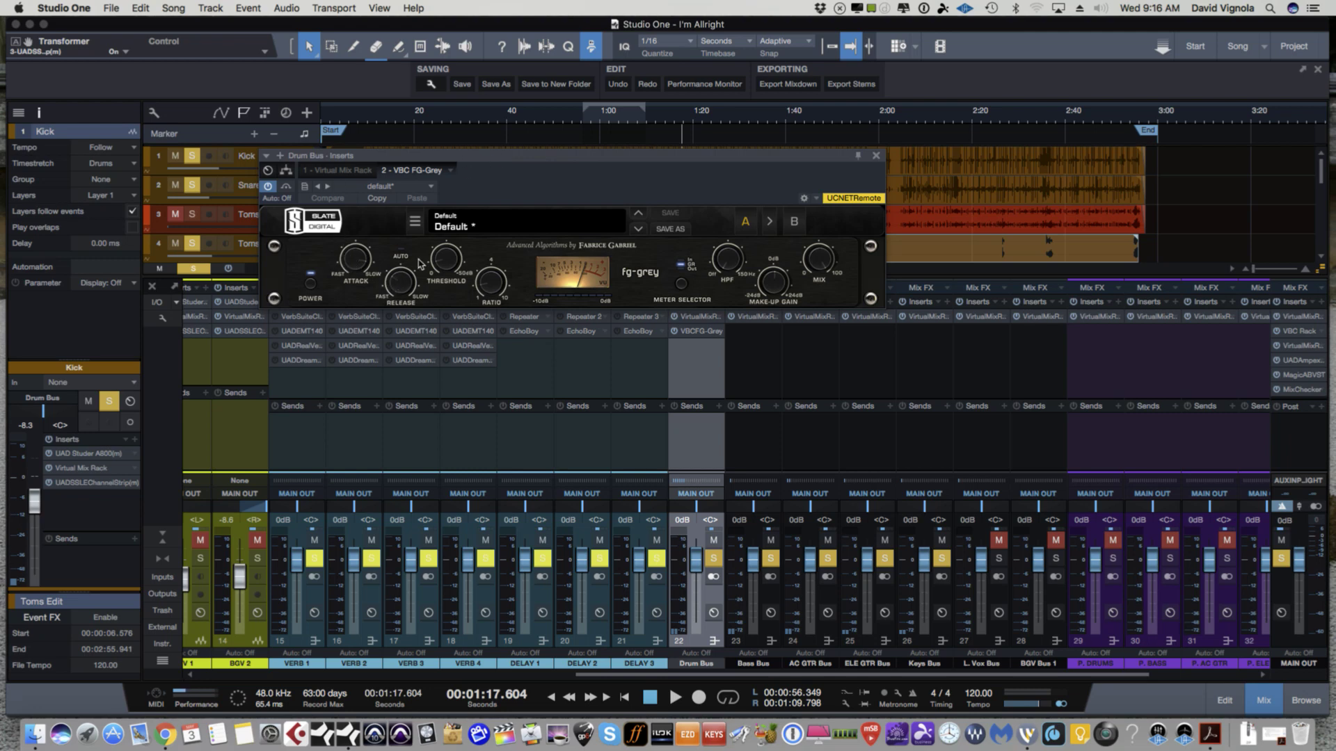
{"action": "mouse_move", "coordinate": [484, 287]}
{"action": "mouse_move", "coordinate": [444, 264]}
{"action": "scroll", "coordinate": [432, 240], "scroll_direction": "down", "scroll_amount": 6}
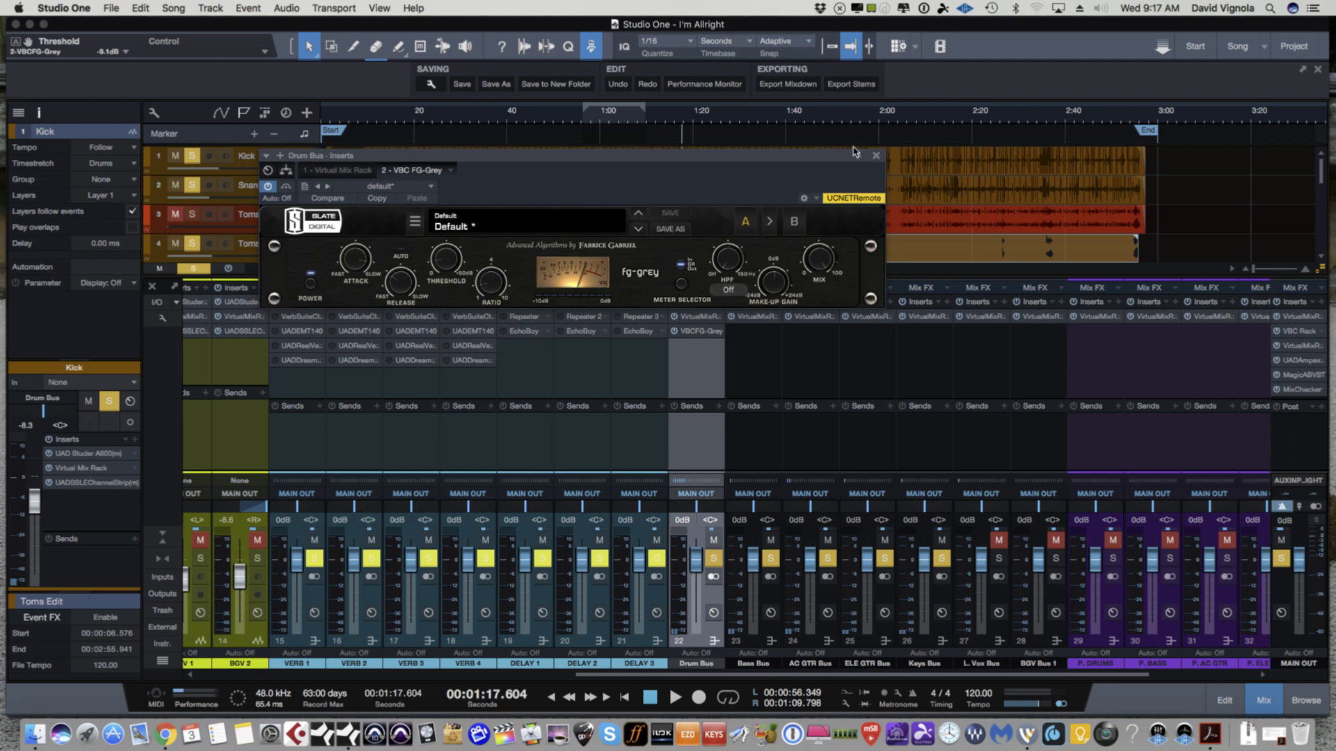
{"action": "left_click", "coordinate": [876, 155]}
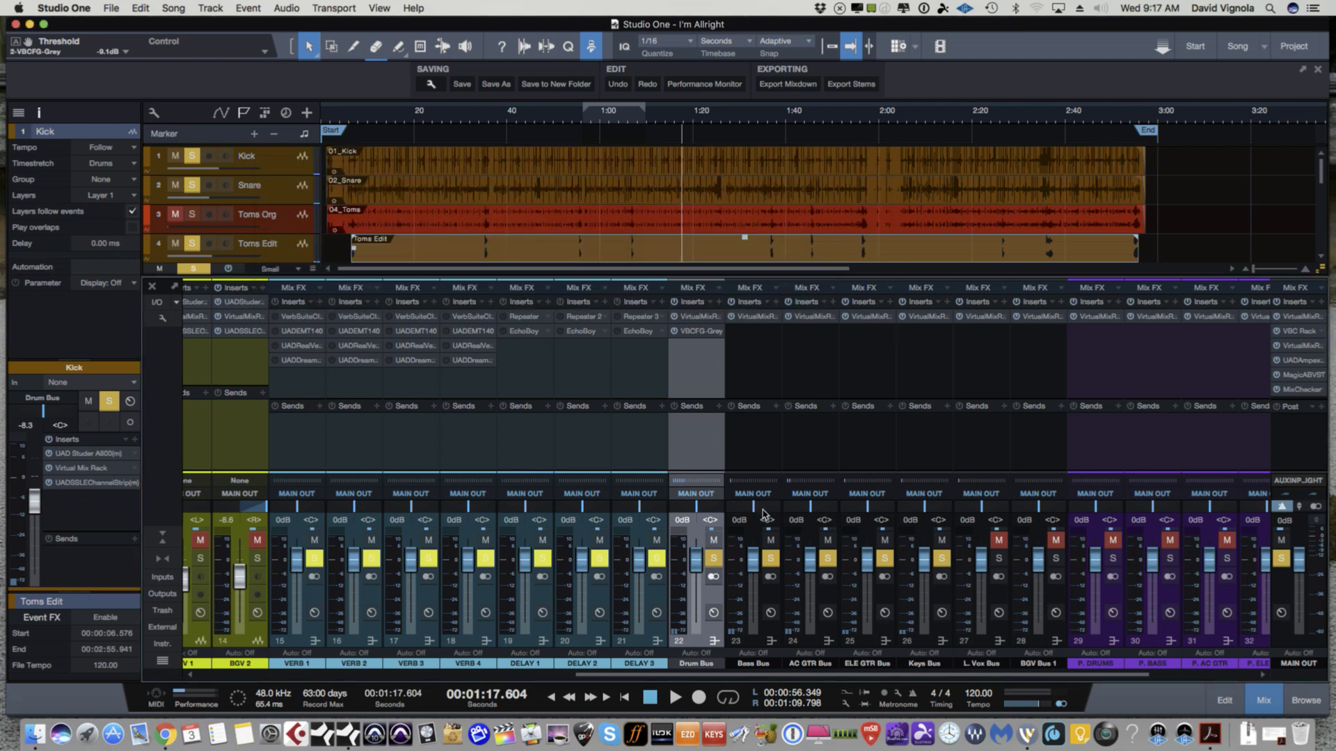
- Select the buses from Bass Bus through BGV Bus 1 and inspect the Bass Bus's Virtual Mix Rack
{"action": "left_click", "coordinate": [769, 621]}
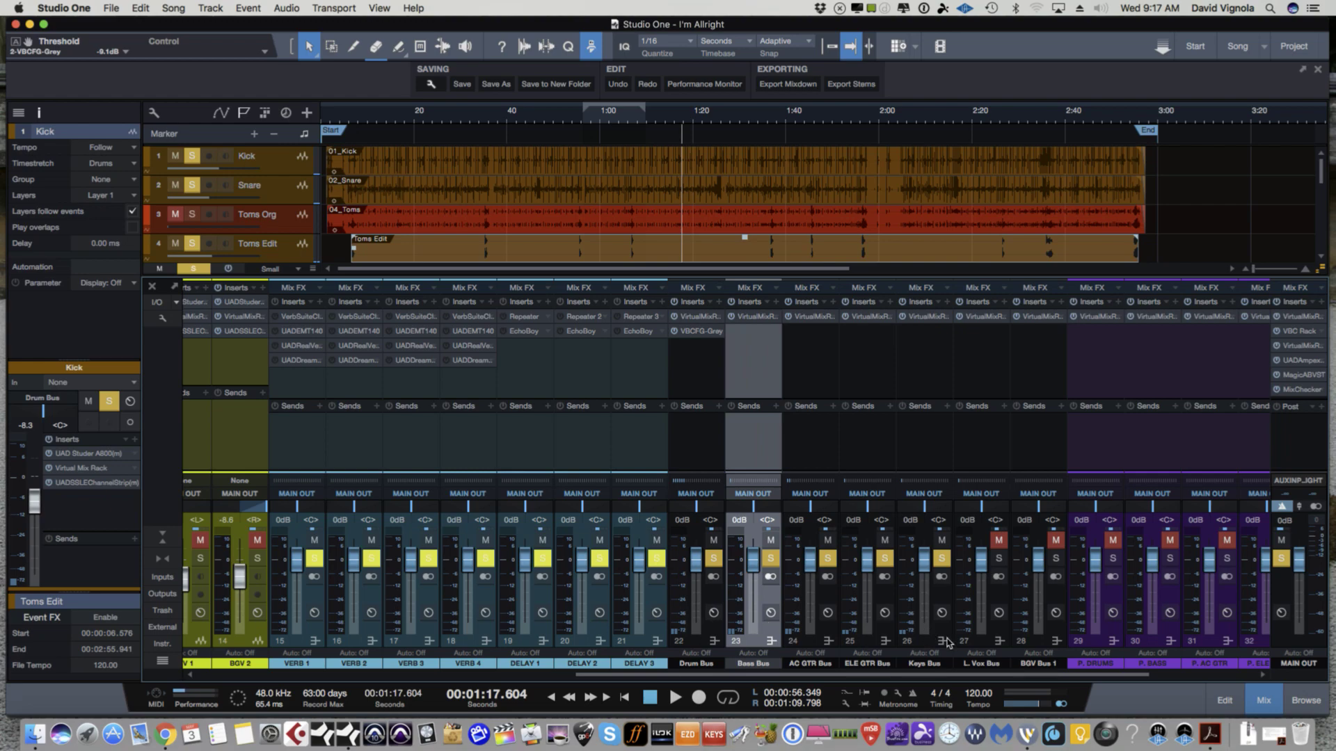
{"action": "left_click", "coordinate": [1048, 638], "text": "shift"}
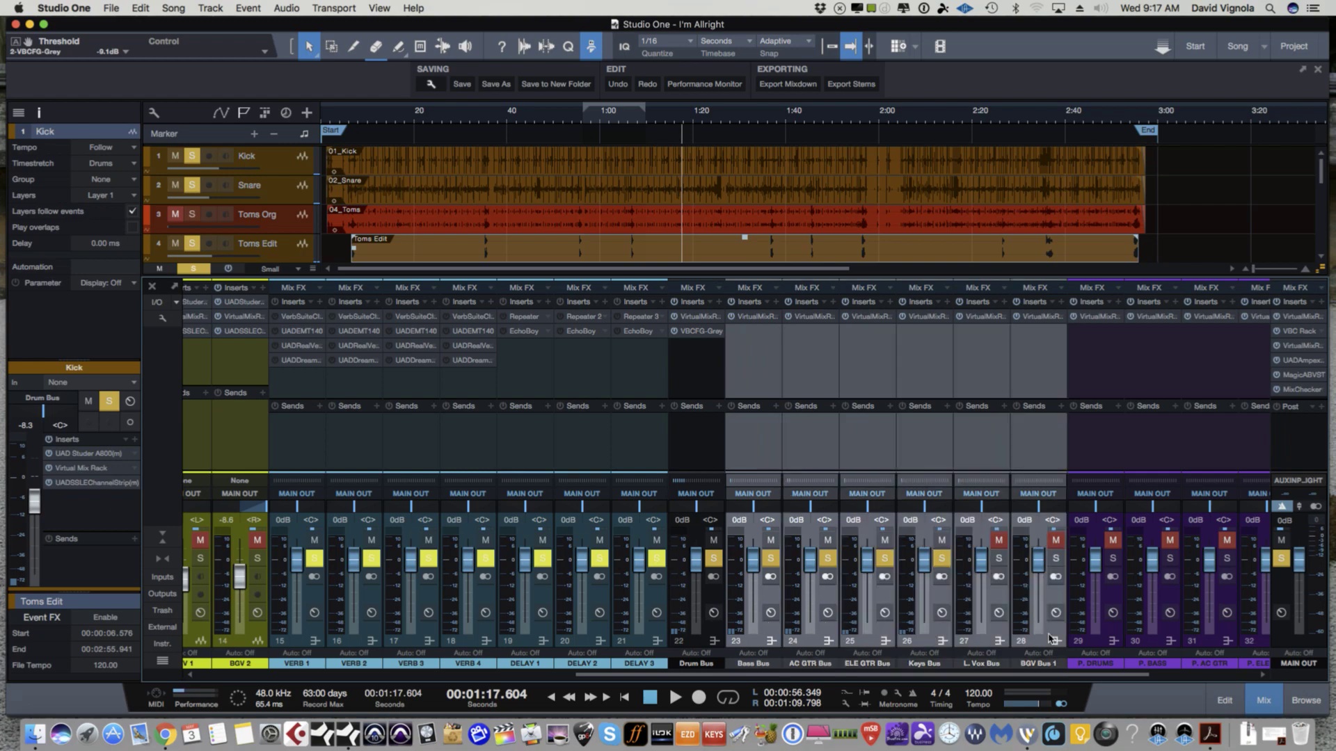
{"action": "left_click", "coordinate": [763, 318]}
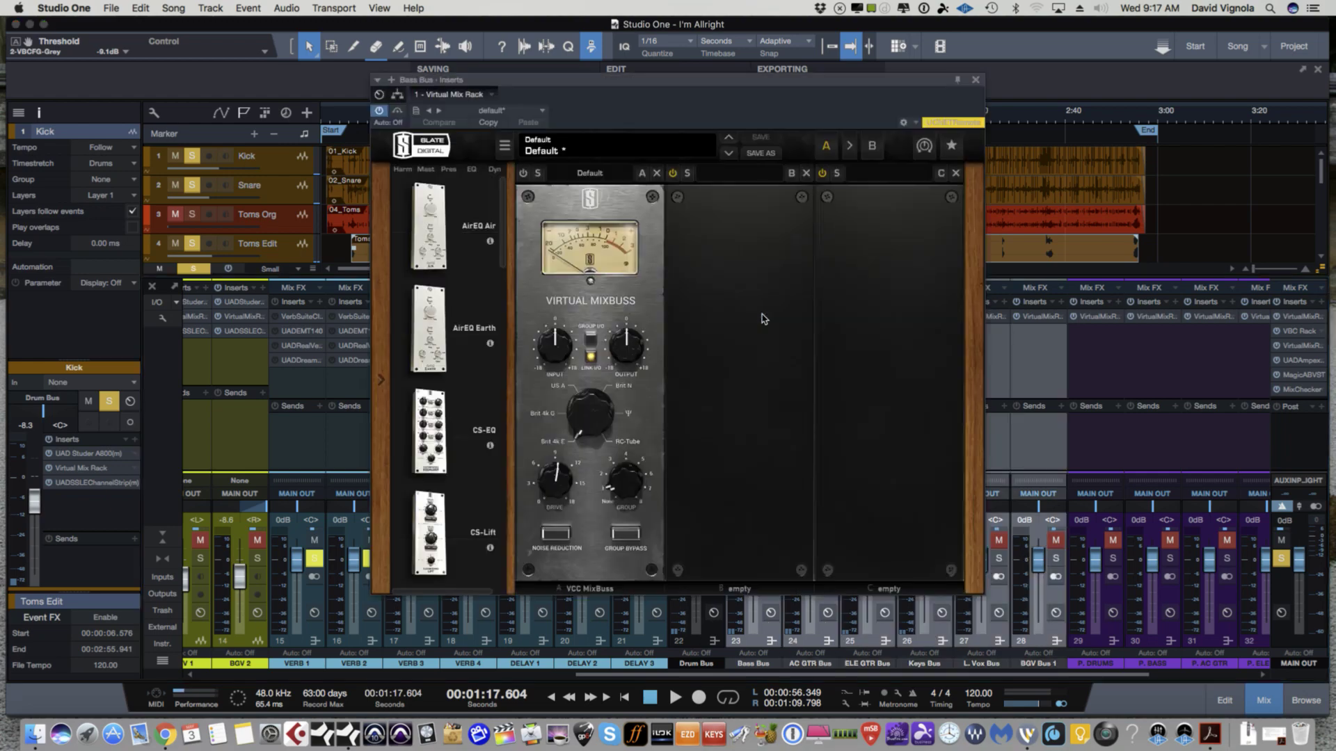
{"action": "left_click", "coordinate": [975, 79]}
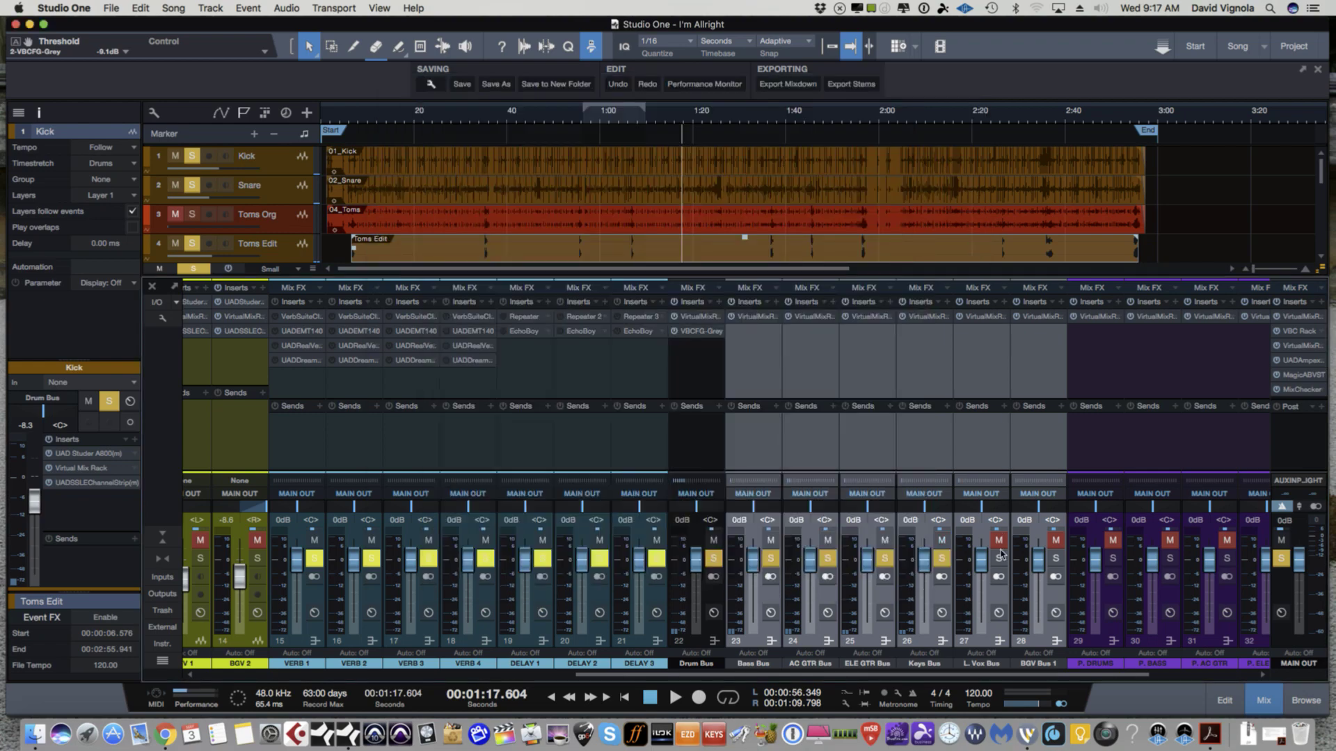
- Select the P. DRUMS channel and view the purple parallel channels at the end of the mixer
{"action": "left_click", "coordinate": [1104, 635]}
{"action": "scroll", "coordinate": [1082, 677], "scroll_direction": "right", "scroll_amount": 5}
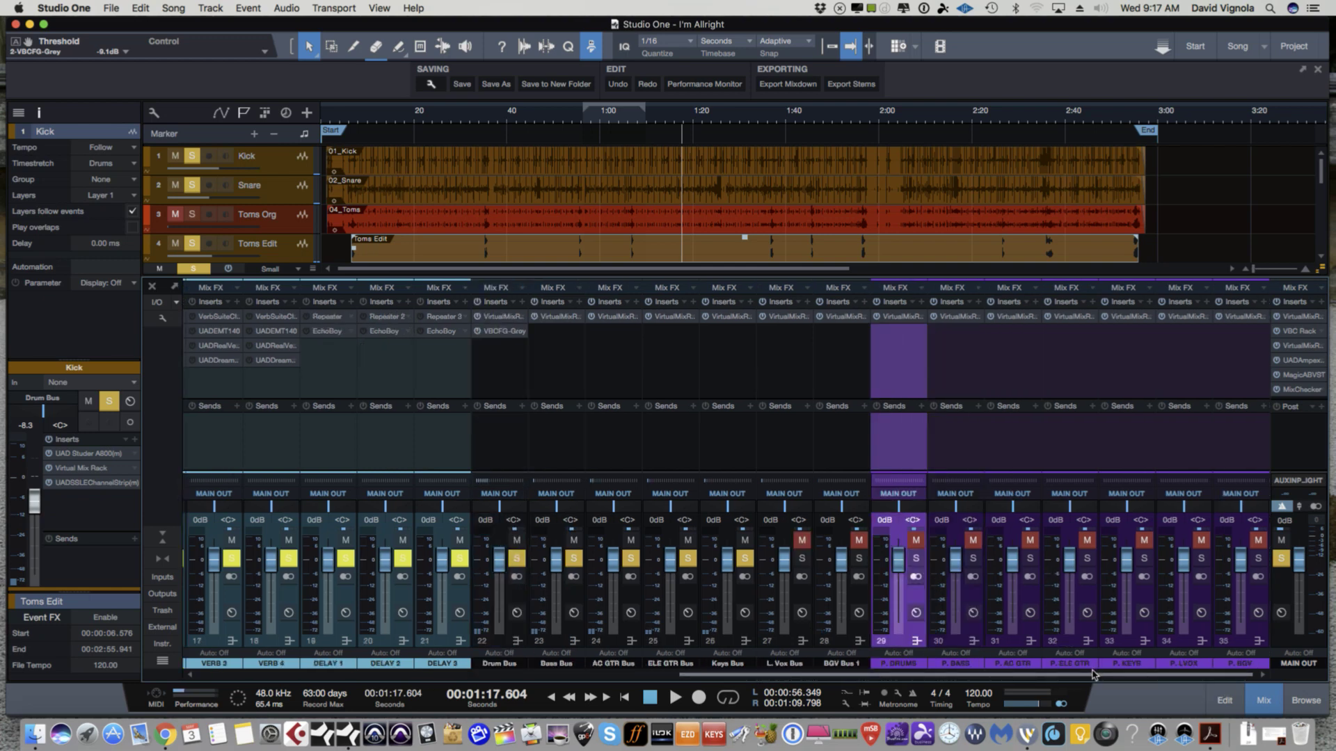
{"action": "left_click_drag", "start_coordinate": [1089, 677], "coordinate": [612, 629]}
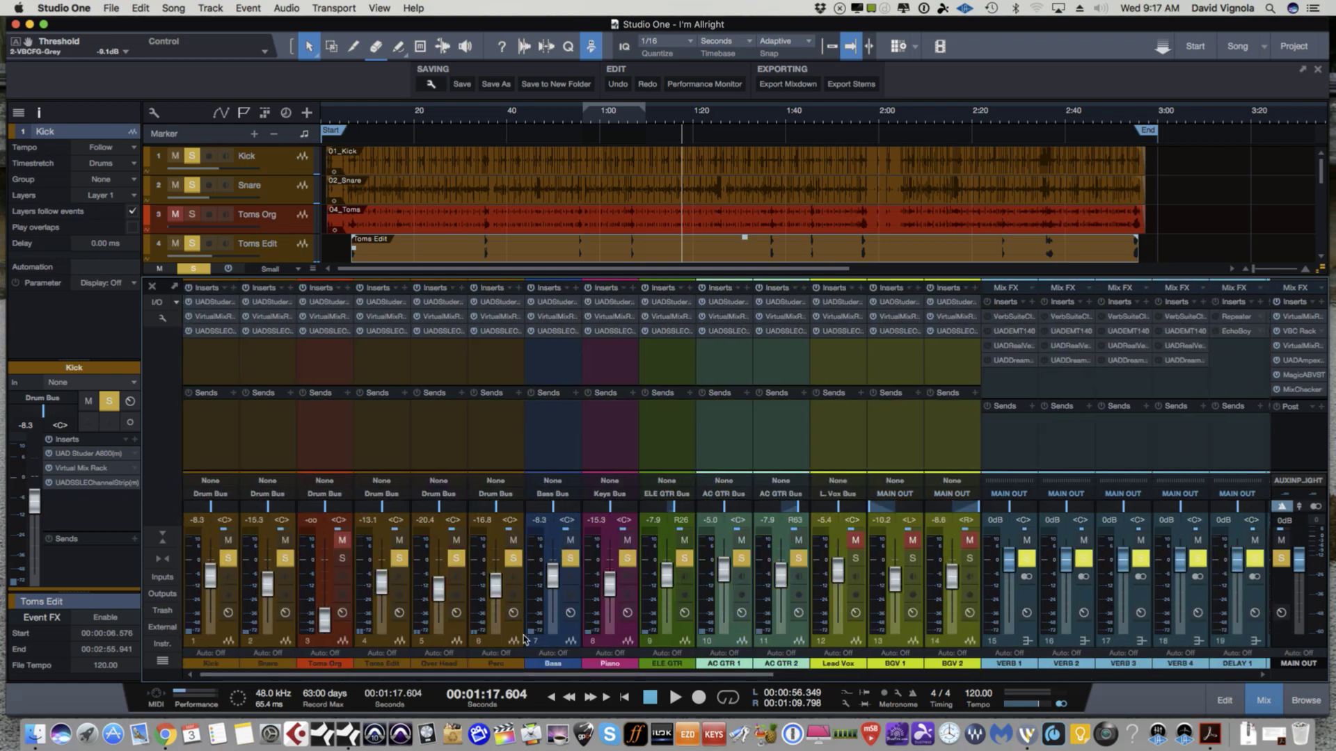
- Return the playback position to the song's start and select the channels from Kick through AC GTR 2
{"action": "left_click", "coordinate": [334, 115]}
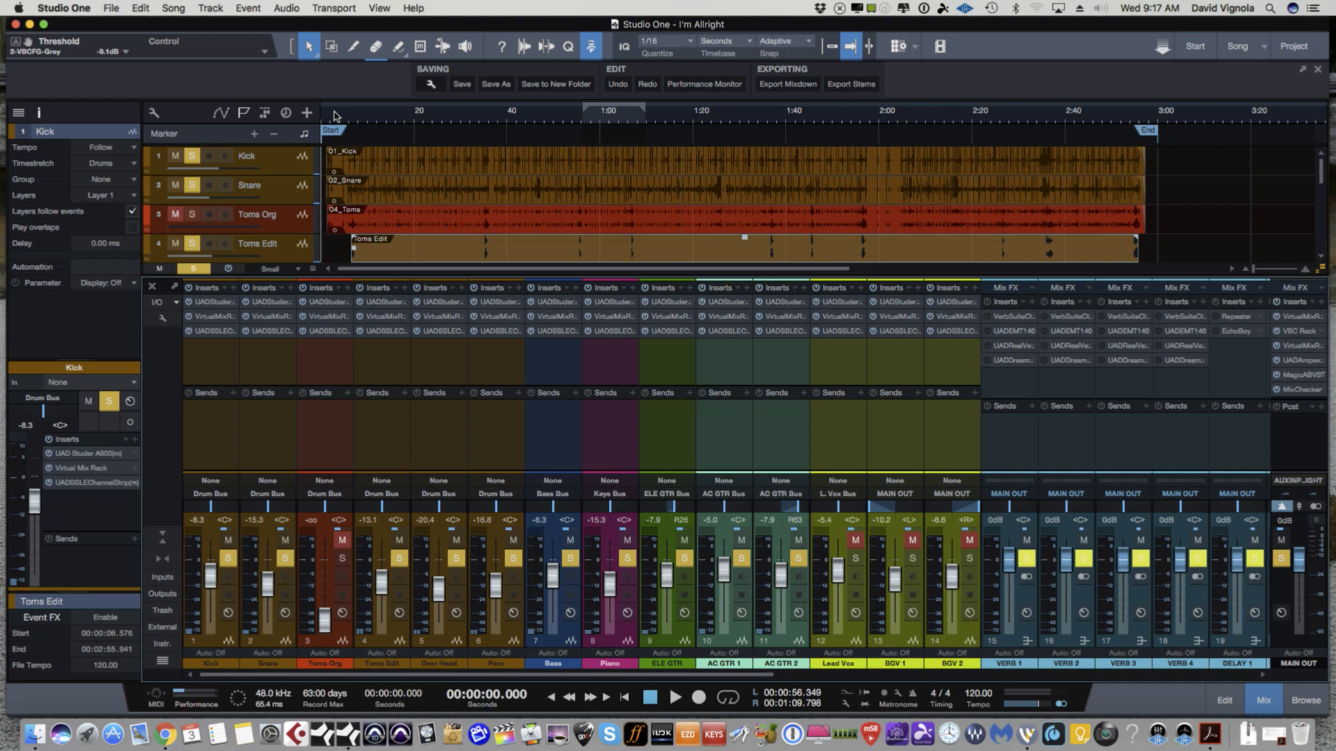
{"action": "left_click", "coordinate": [221, 640]}
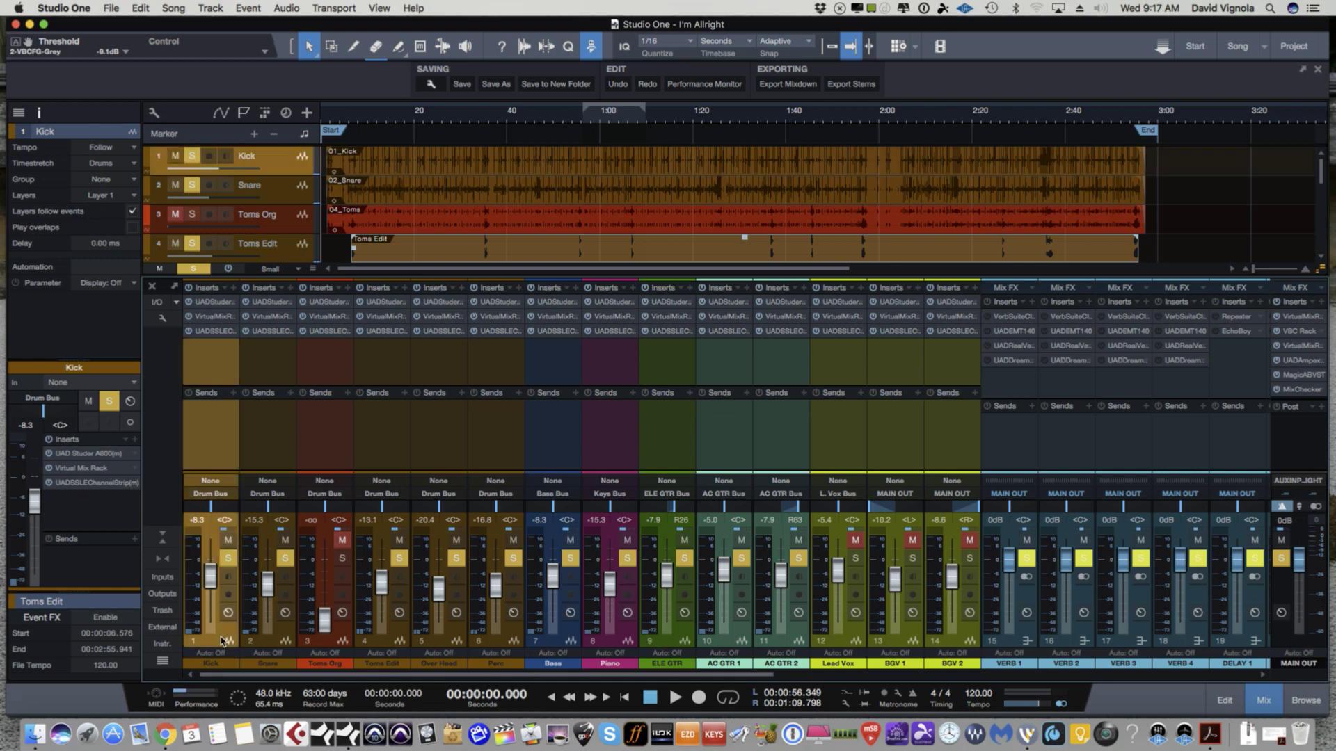
{"action": "left_click", "coordinate": [799, 641]}
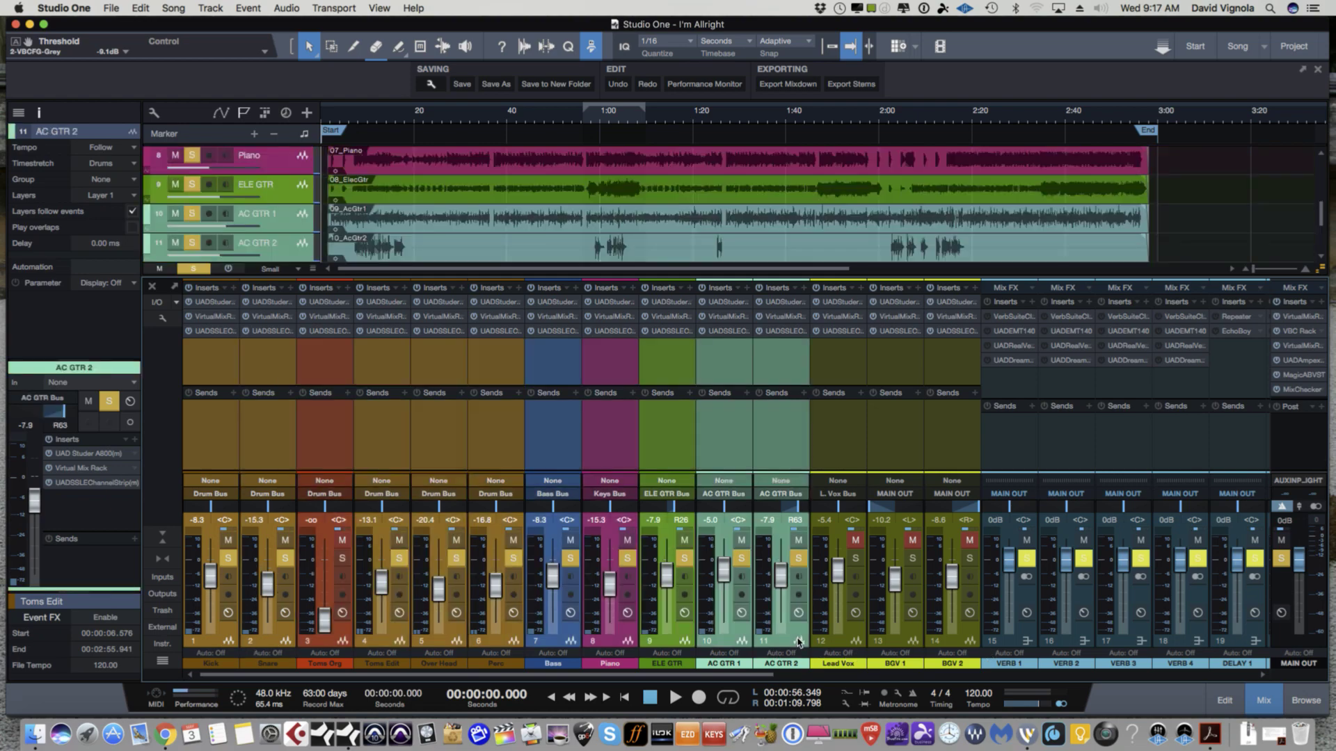
- Play the song and toggle the inserts of the selected channels to compare the mix with and without them
{"action": "left_click", "coordinate": [188, 288]}
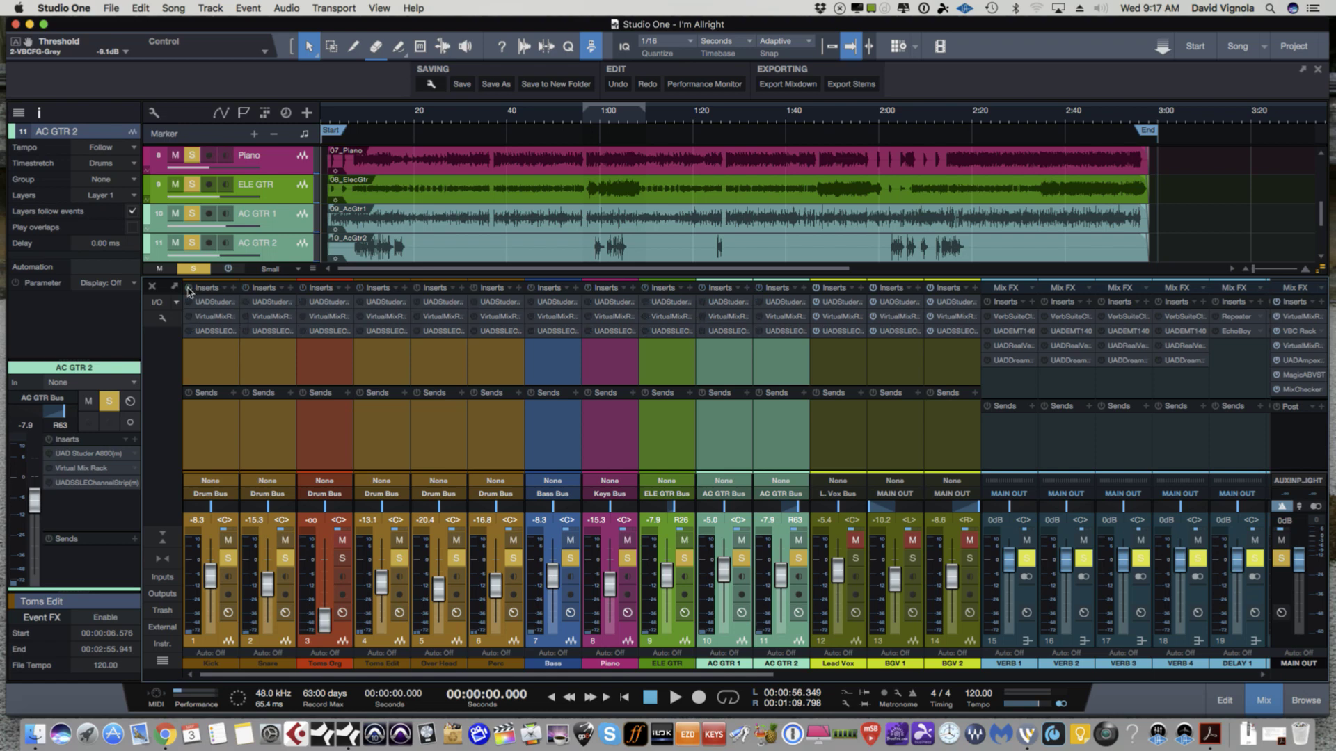
{"action": "left_click", "coordinate": [188, 288]}
{"action": "left_click", "coordinate": [188, 288]}
{"action": "left_click", "coordinate": [189, 288]}
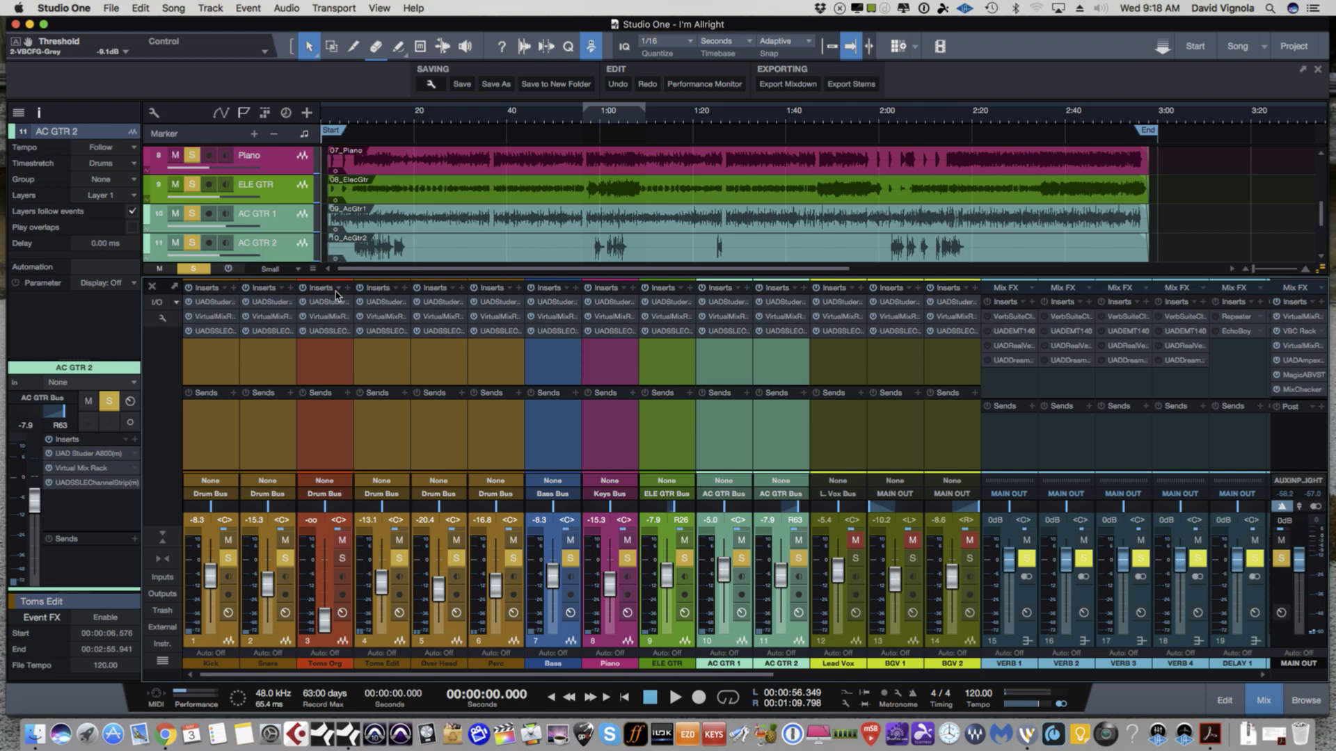
{"action": "key", "text": "space"}
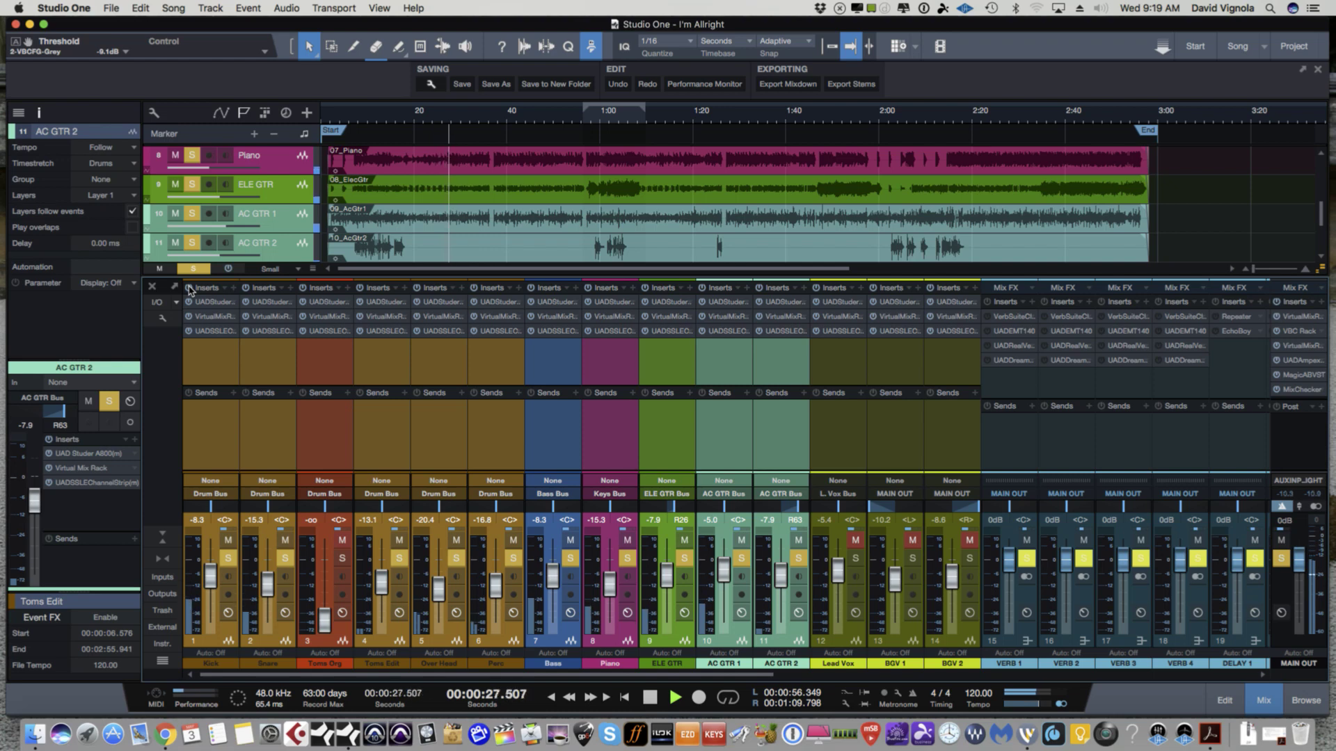
{"action": "left_click", "coordinate": [189, 288]}
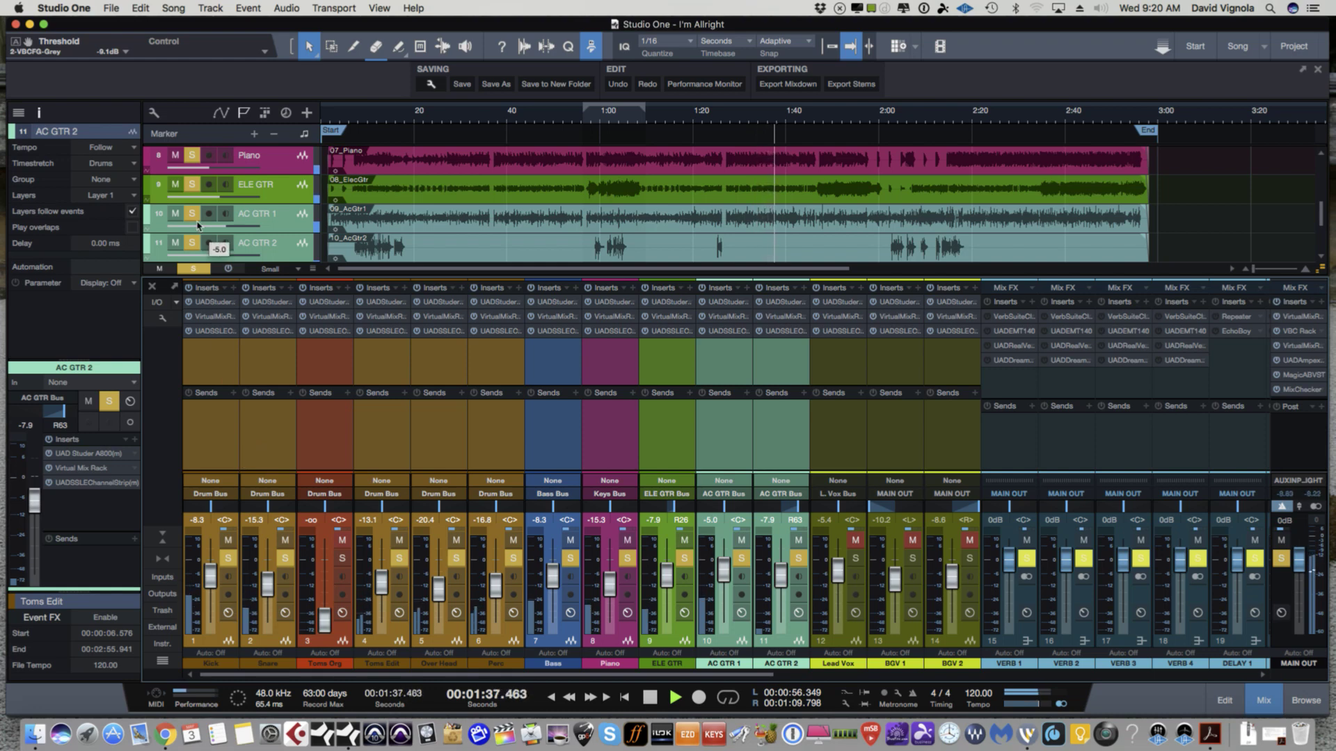
{"action": "left_click", "coordinate": [191, 289]}
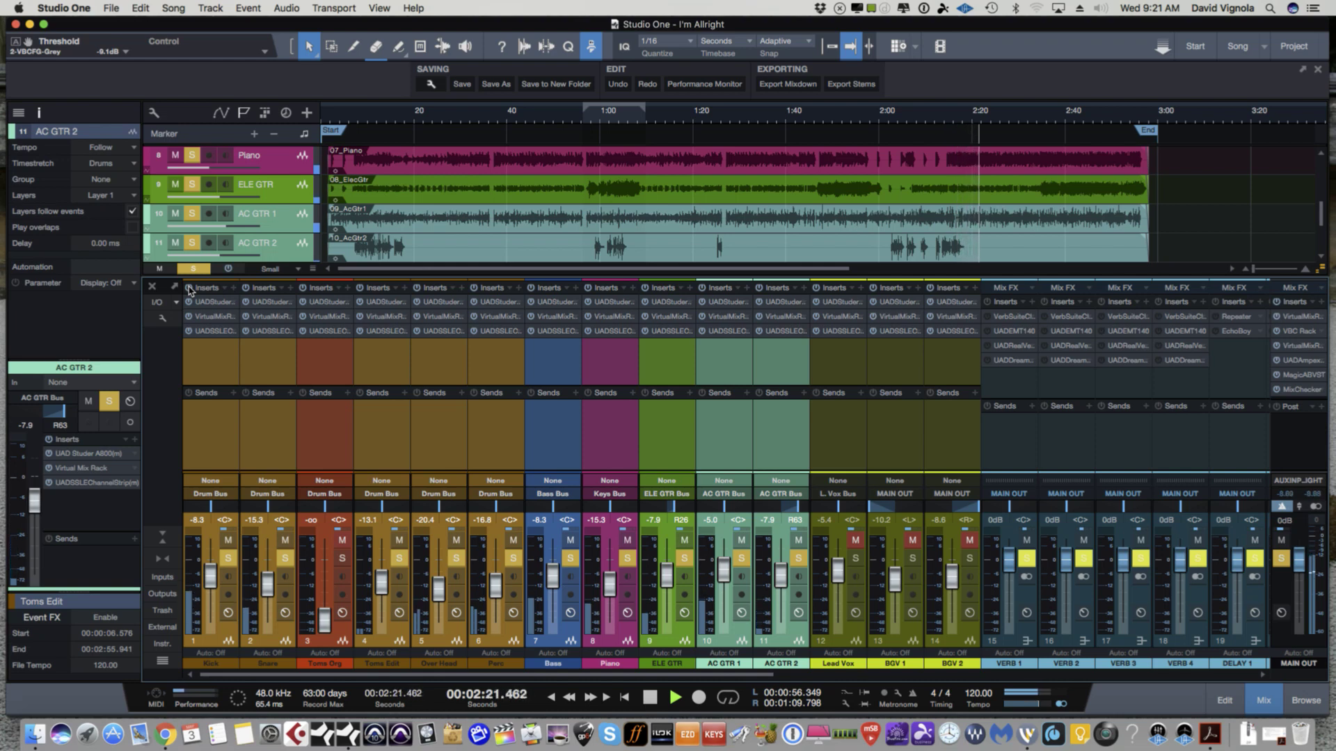
{"action": "left_click", "coordinate": [188, 287], "text": "alt"}
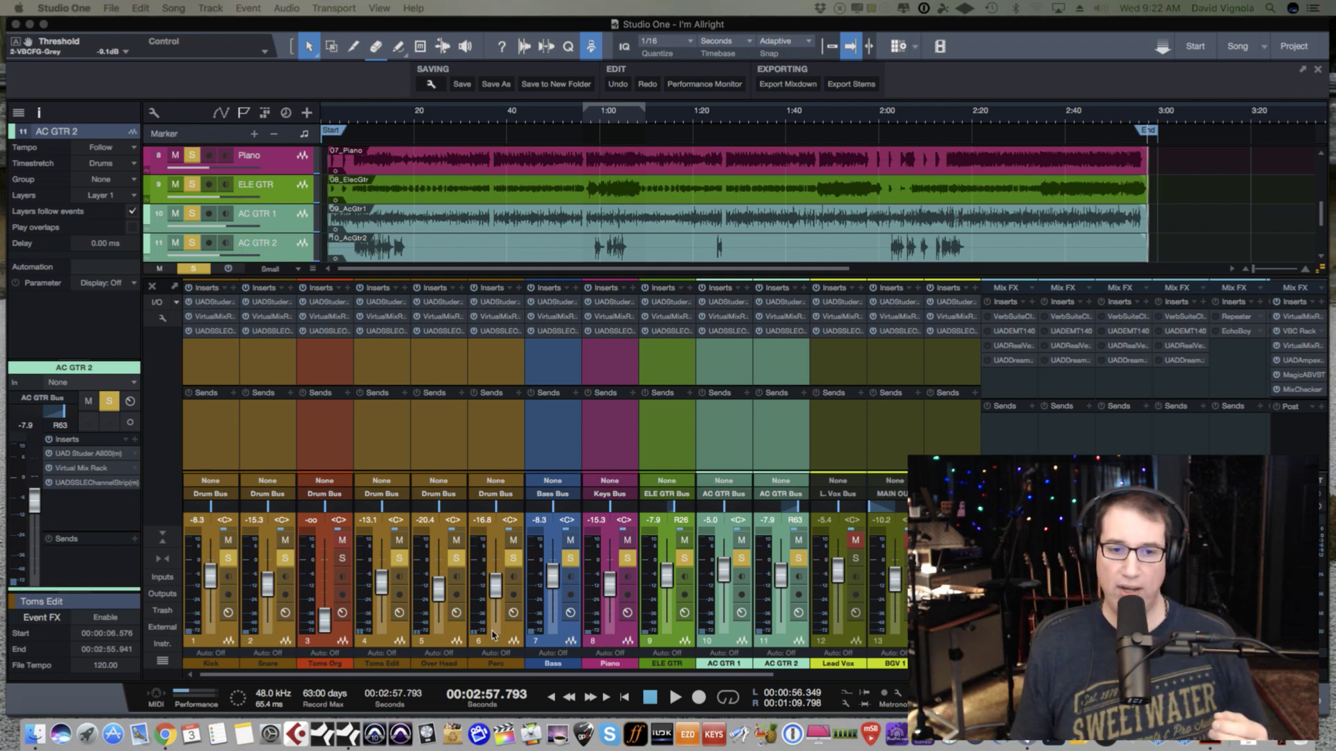
- Clear all channel solos, then solo only the Over Head channel and open its UAD SSL E Channel Strip
{"action": "left_click", "coordinate": [453, 636]}
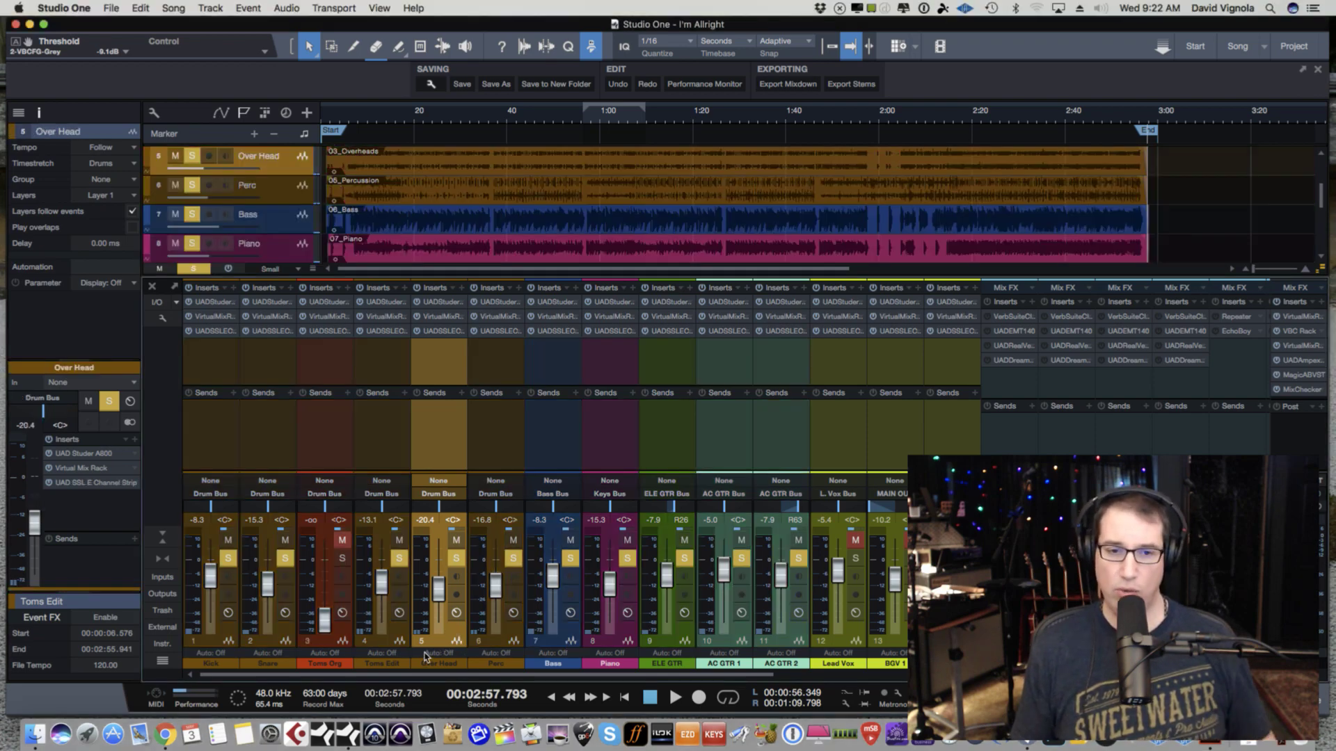
{"action": "left_click", "coordinate": [210, 652]}
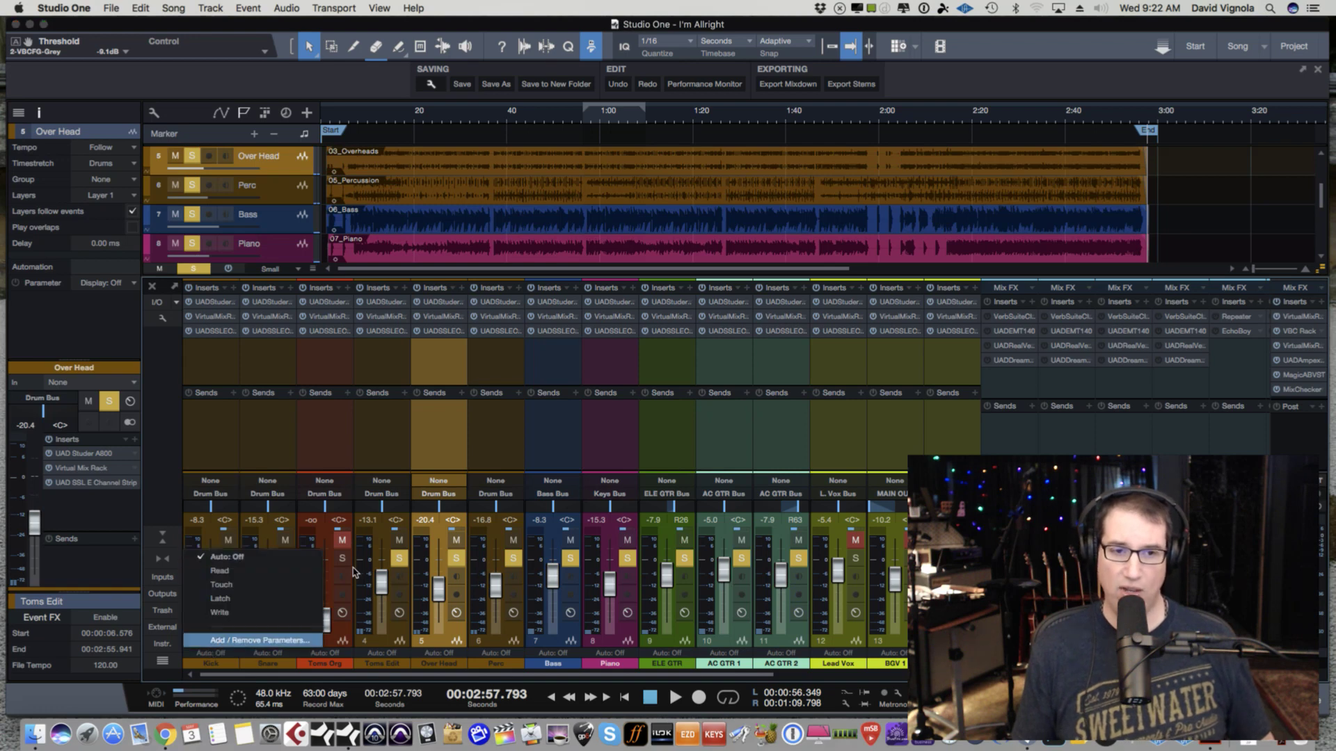
{"action": "left_click", "coordinate": [370, 457]}
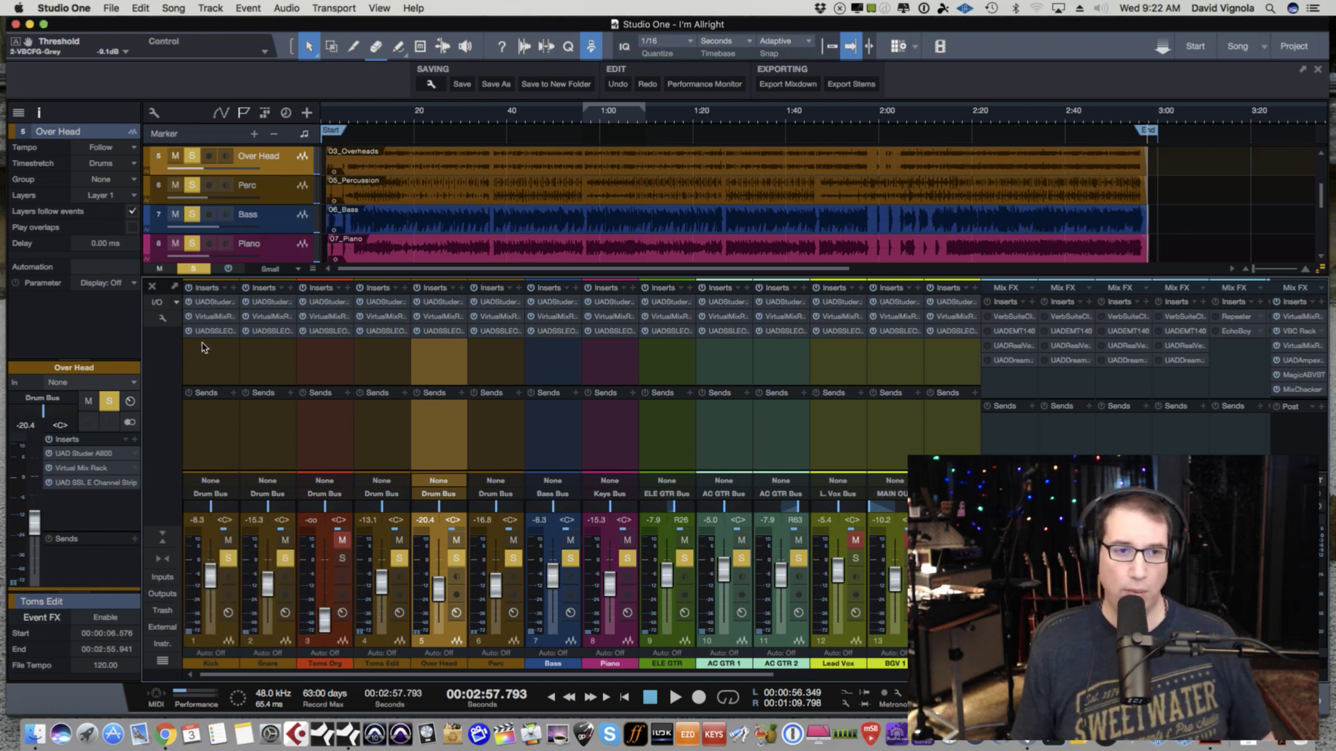
{"action": "left_click", "coordinate": [193, 269]}
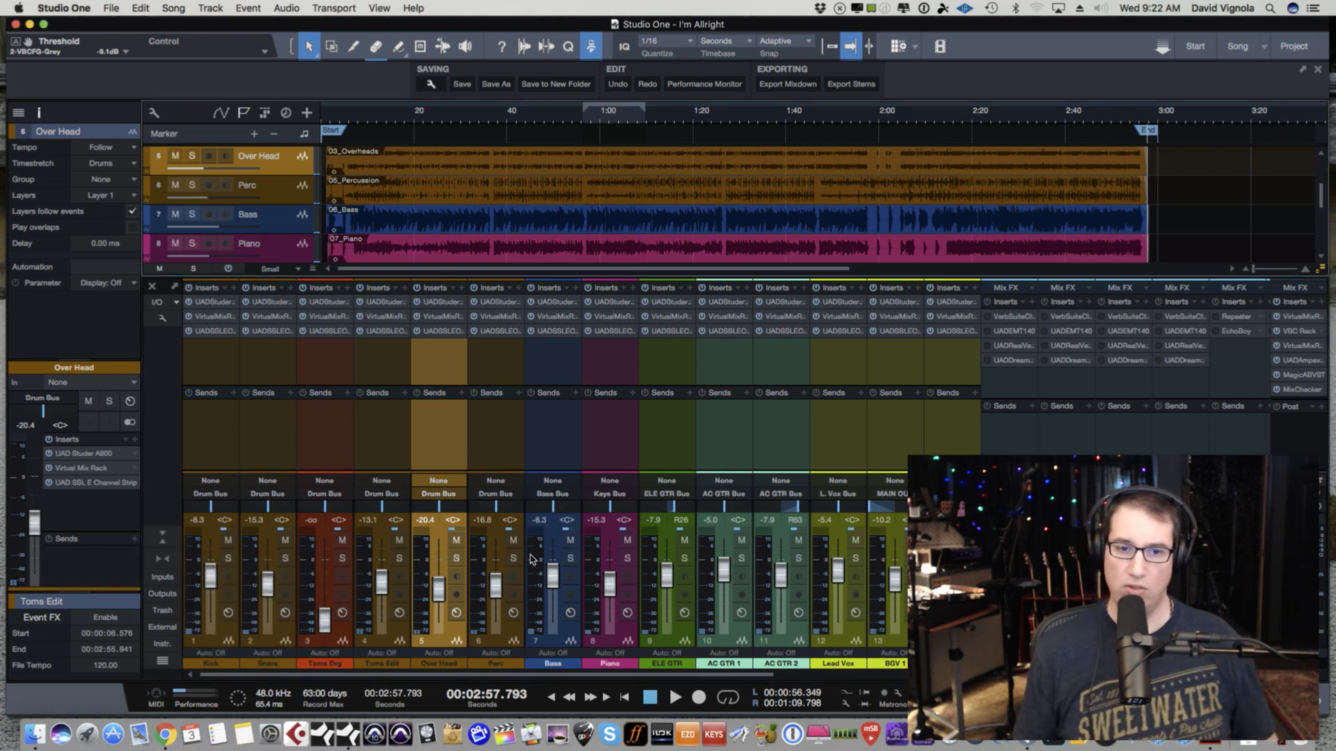
{"action": "left_click", "coordinate": [456, 558]}
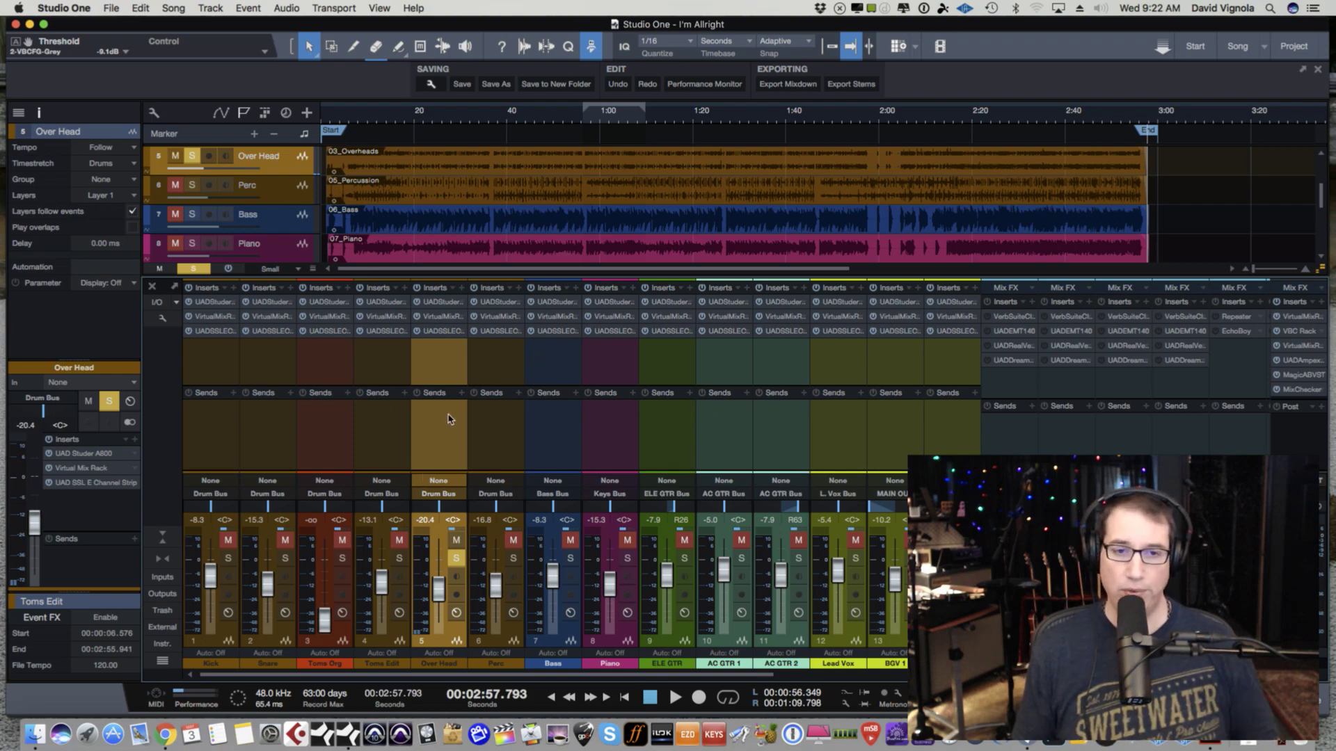
{"action": "double_click", "coordinate": [435, 332]}
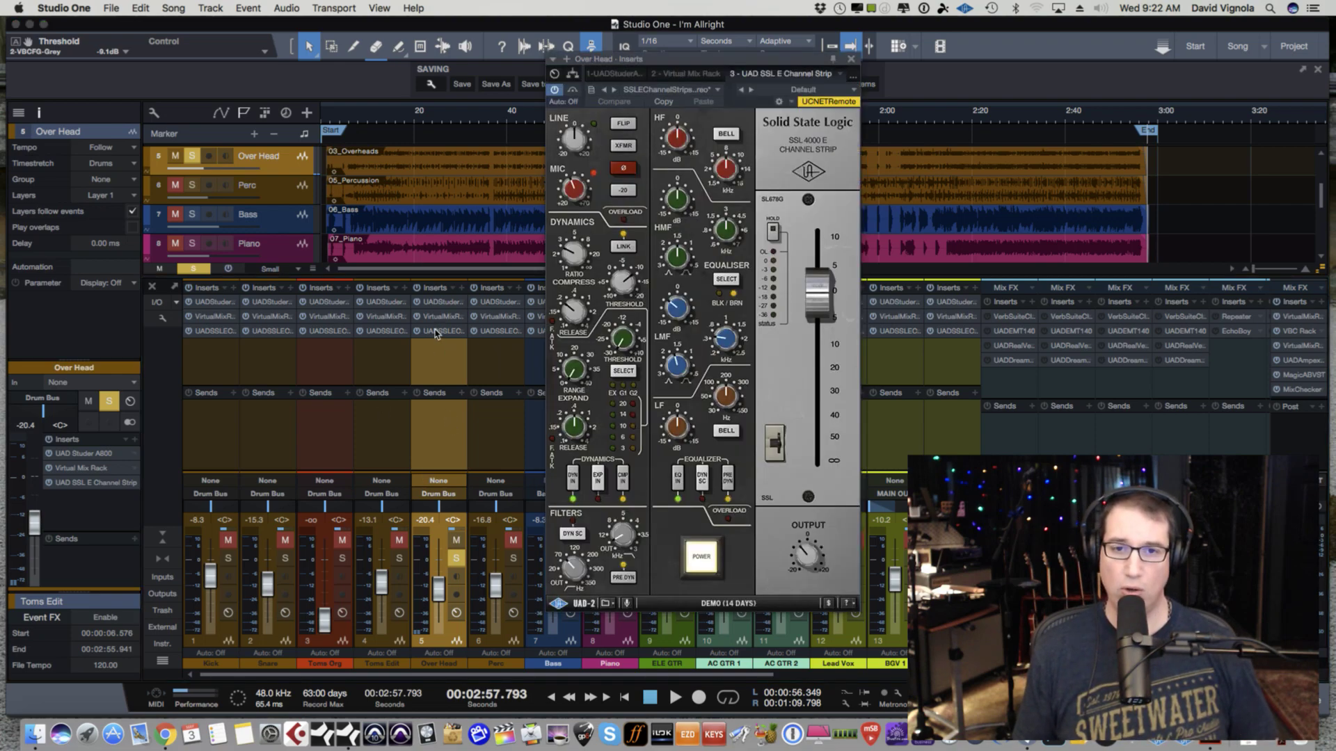
- Loop the song from about 22 to 47 seconds and play the soloed overheads
{"action": "left_click", "coordinate": [417, 111]}
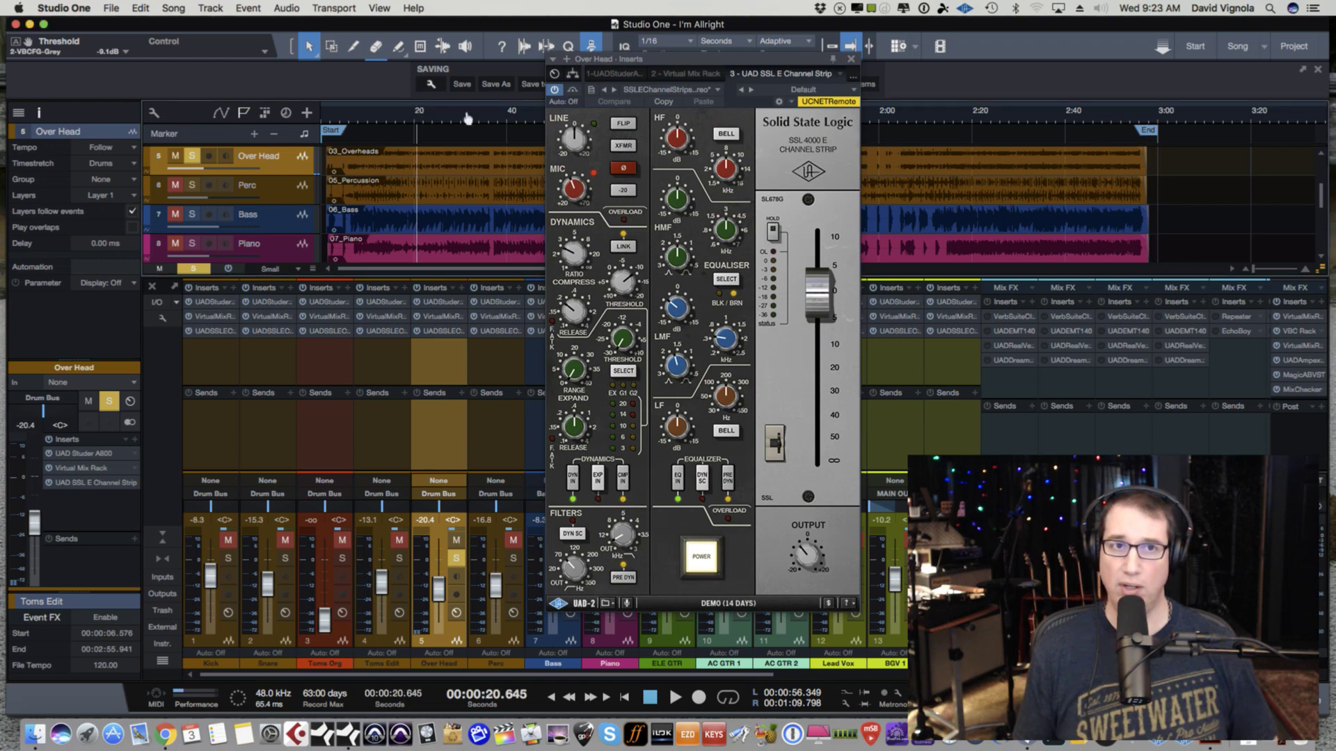
{"action": "key", "text": "e"}
{"action": "key", "text": "e"}
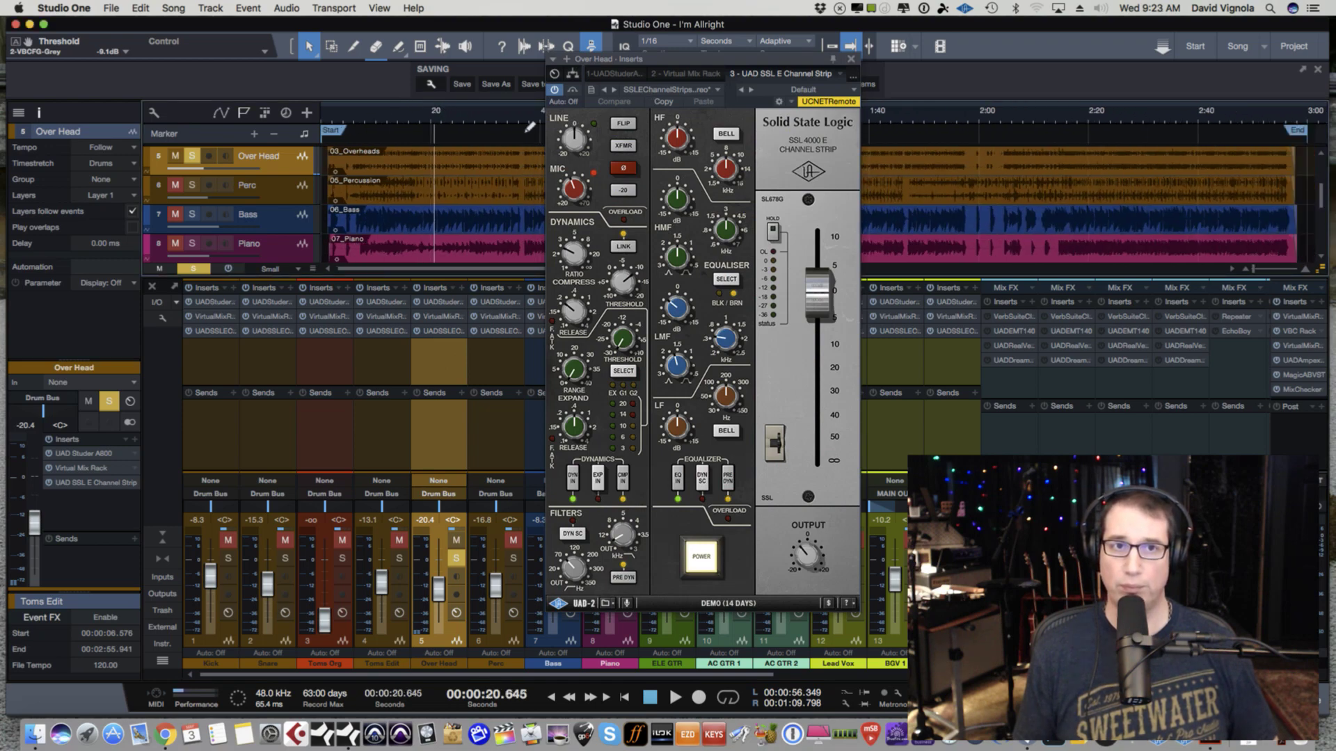
{"action": "left_click_drag", "start_coordinate": [526, 114], "coordinate": [442, 113]}
{"action": "left_click", "coordinate": [450, 115]}
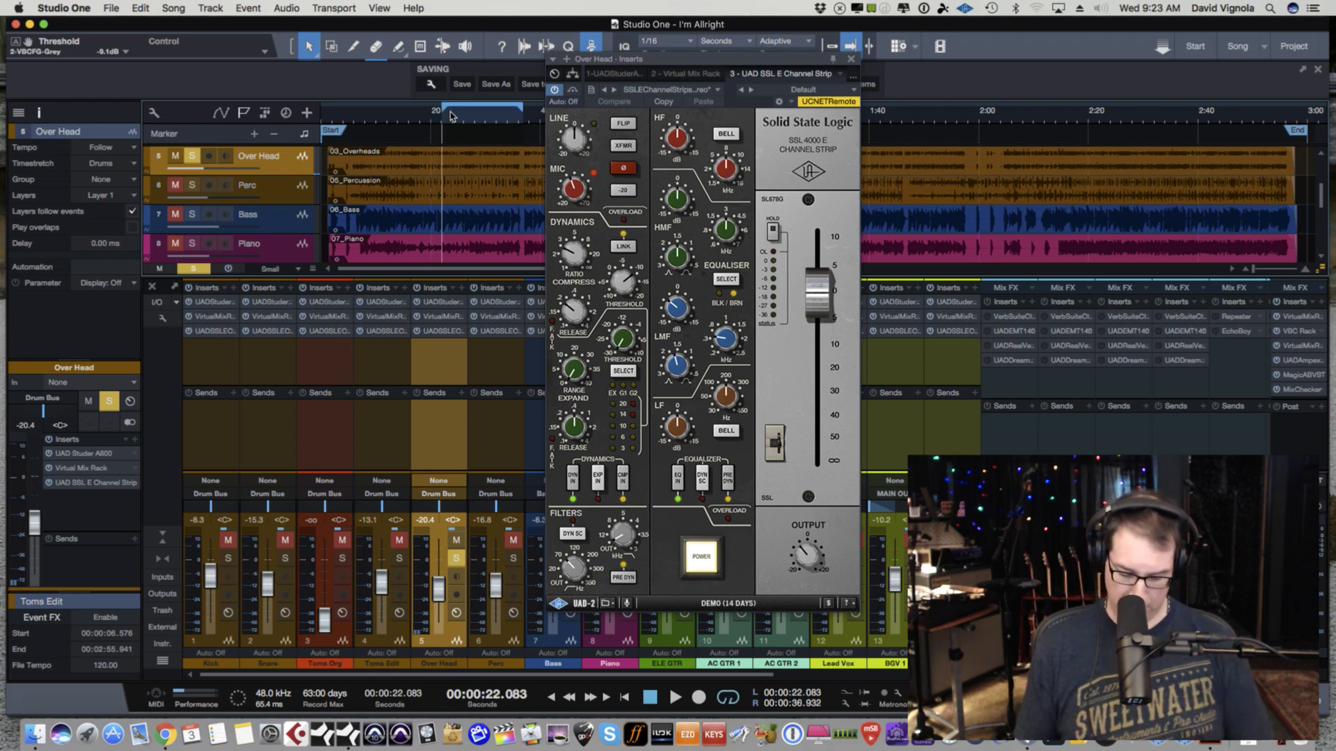
{"action": "key", "text": "space"}
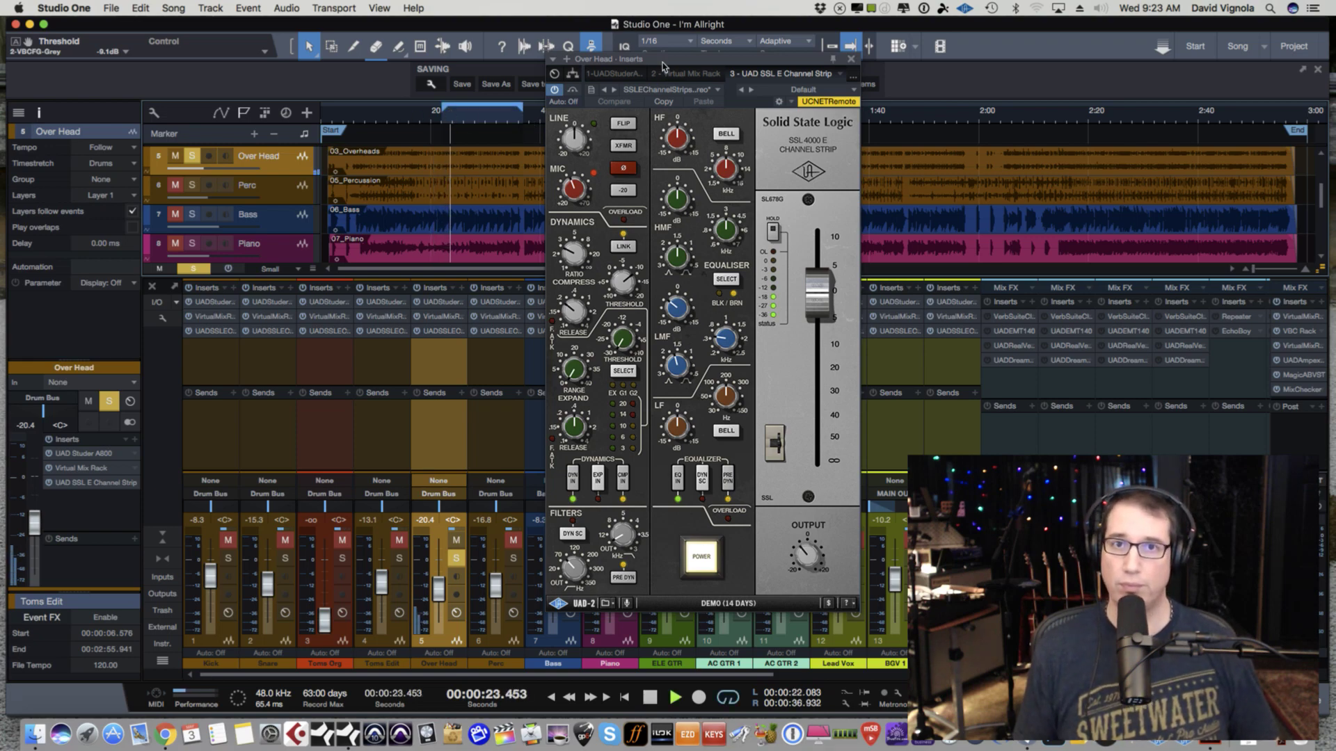
{"action": "left_click_drag", "start_coordinate": [608, 58], "coordinate": [699, 67]}
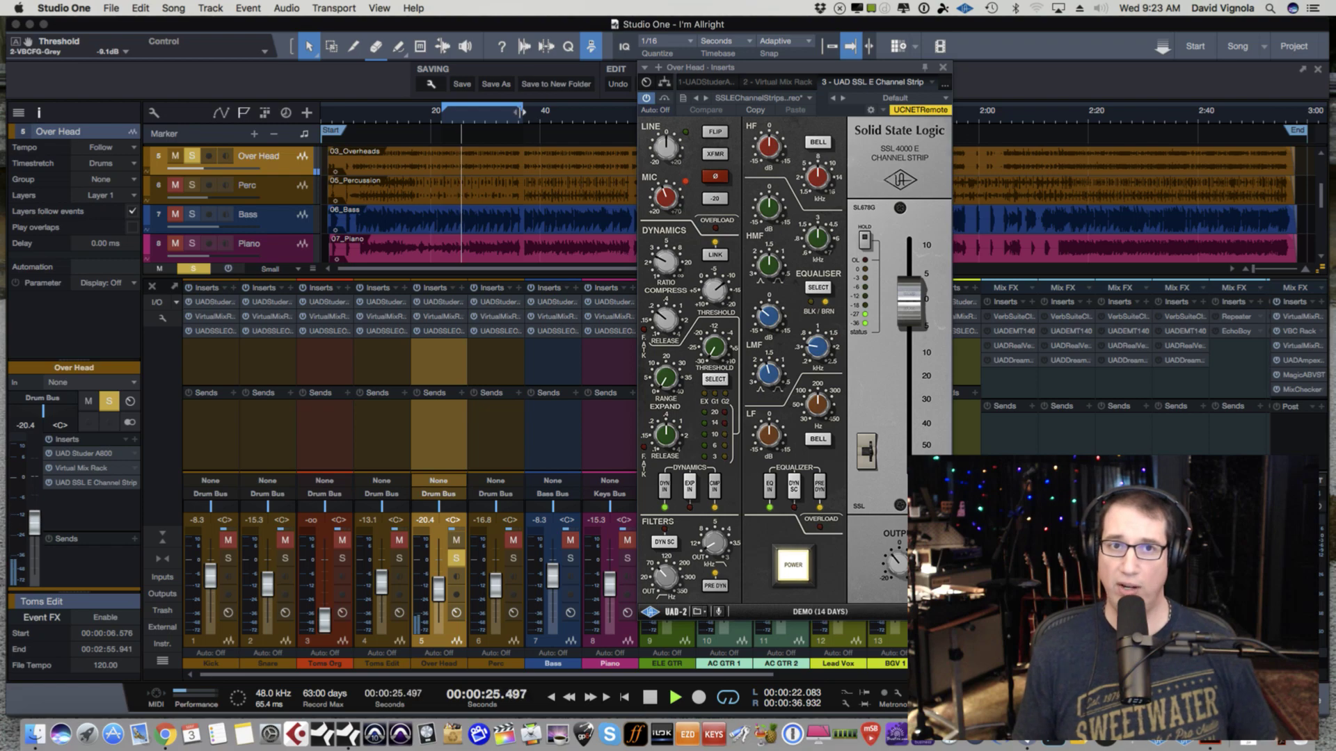
{"action": "left_click_drag", "start_coordinate": [524, 114], "coordinate": [577, 113]}
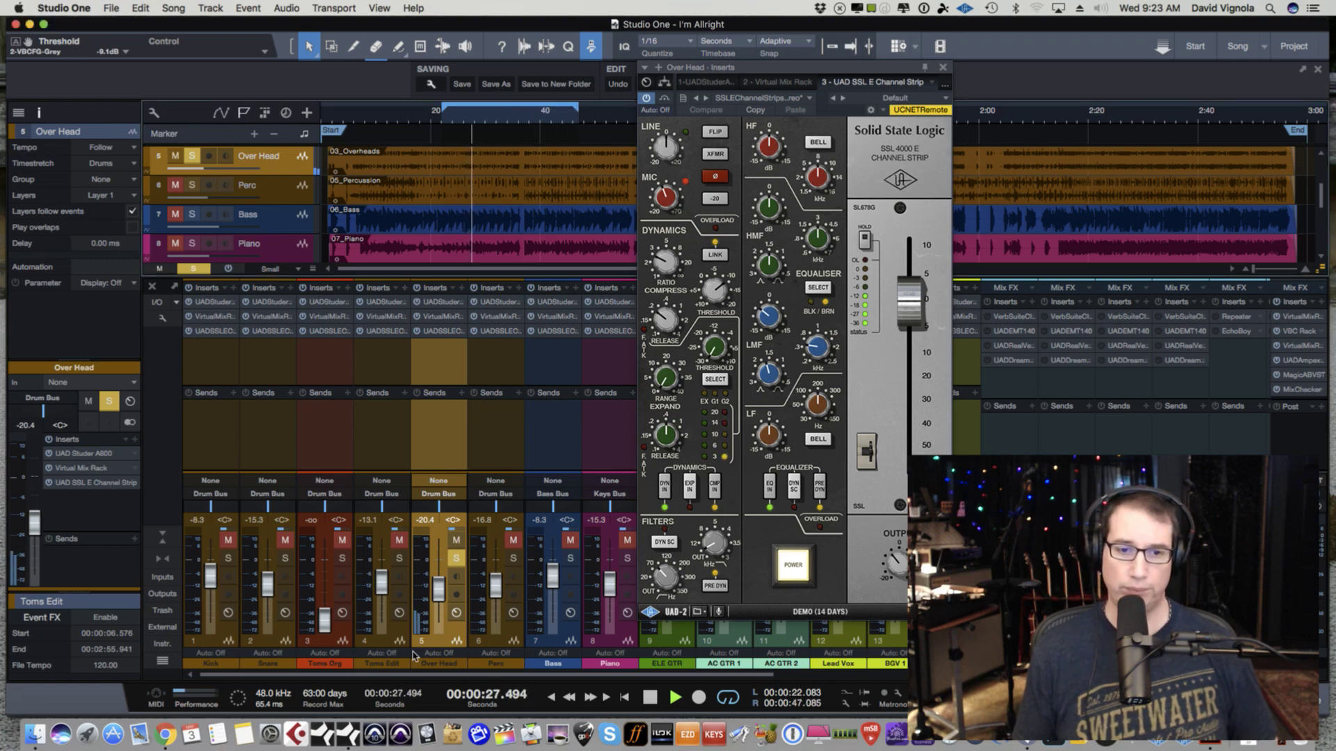
- Raise the Over Head channel's volume to -6.8 dB and toggle the SSL strip's power to compare the processed and unprocessed sound
{"action": "left_click_drag", "start_coordinate": [440, 593], "coordinate": [443, 584]}
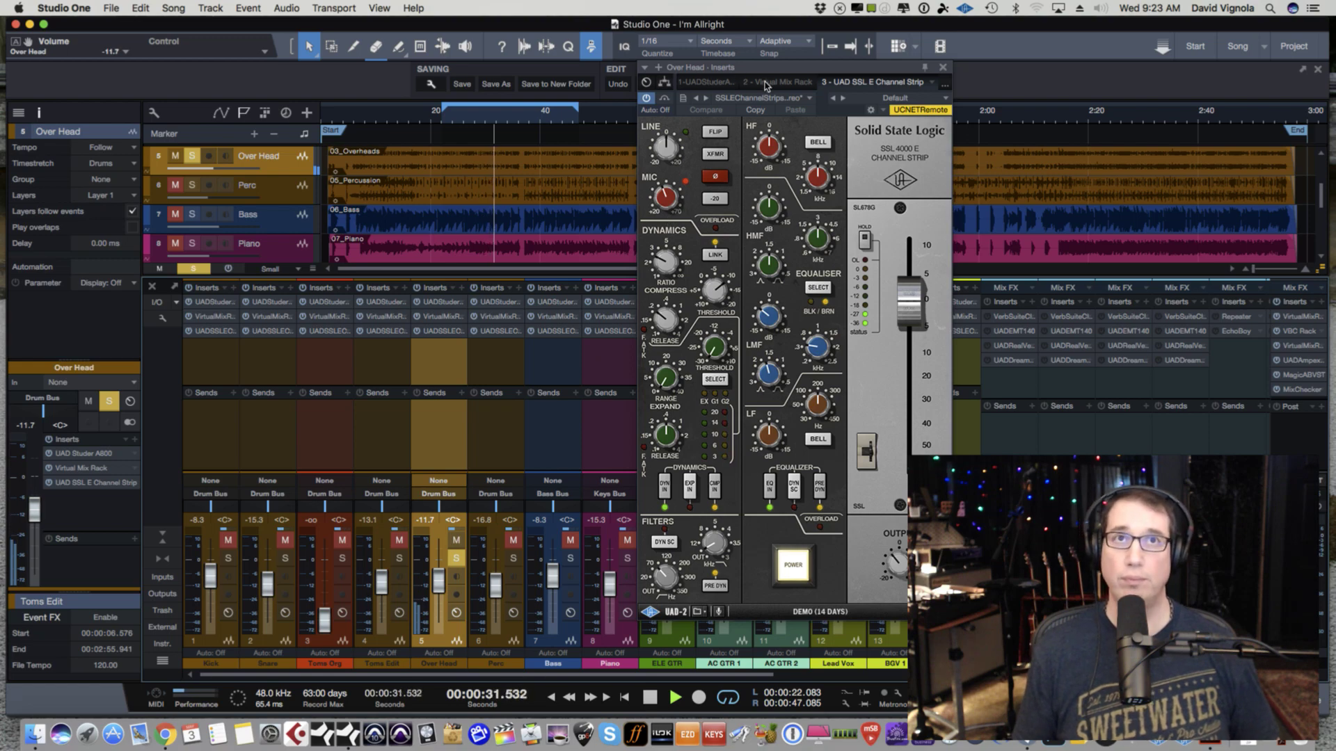
{"action": "left_click_drag", "start_coordinate": [762, 70], "coordinate": [657, 62]}
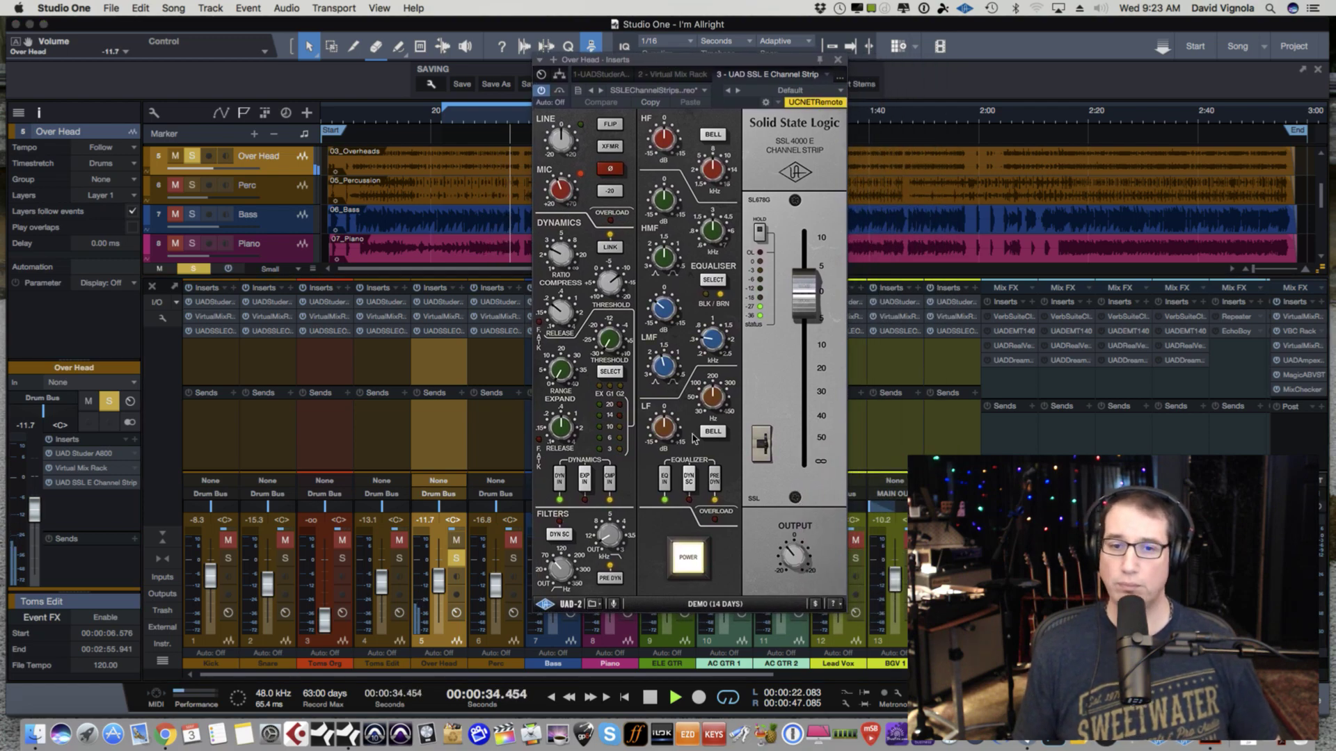
{"action": "left_click", "coordinate": [688, 559]}
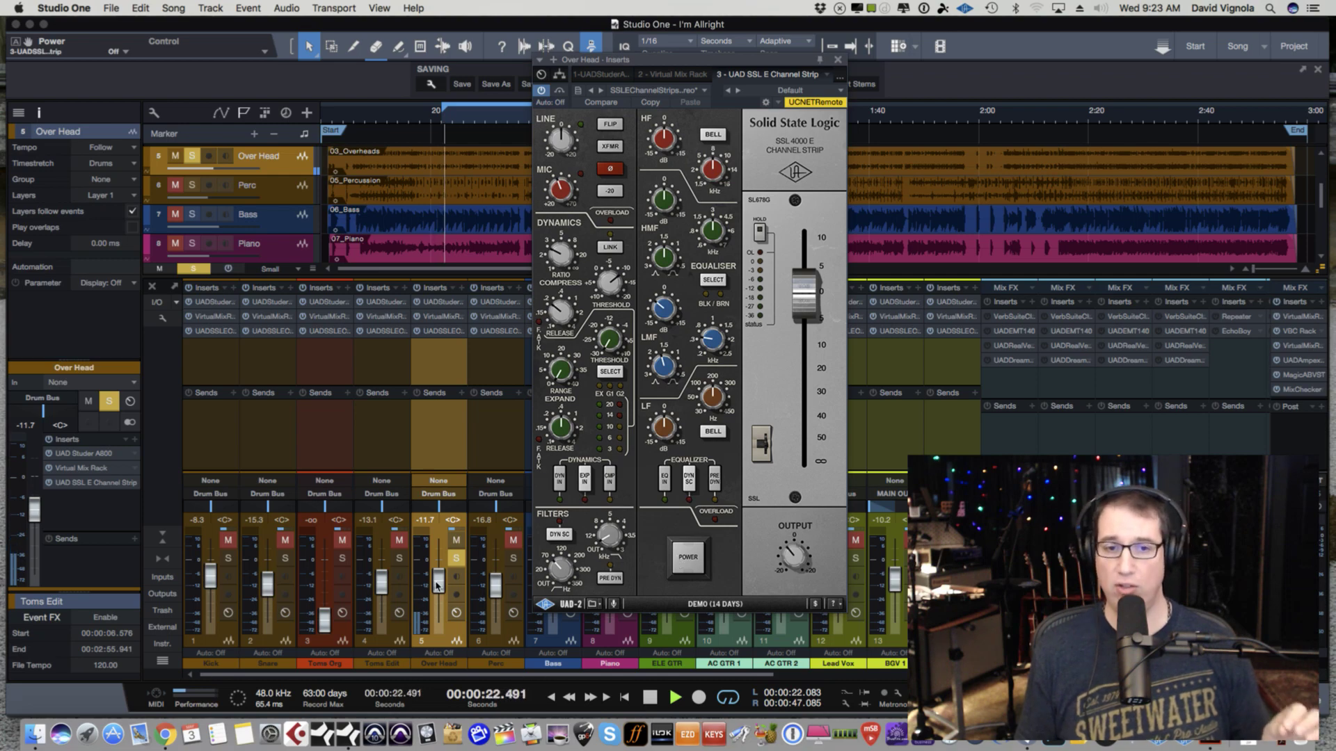
{"action": "left_click_drag", "start_coordinate": [438, 584], "coordinate": [437, 576]}
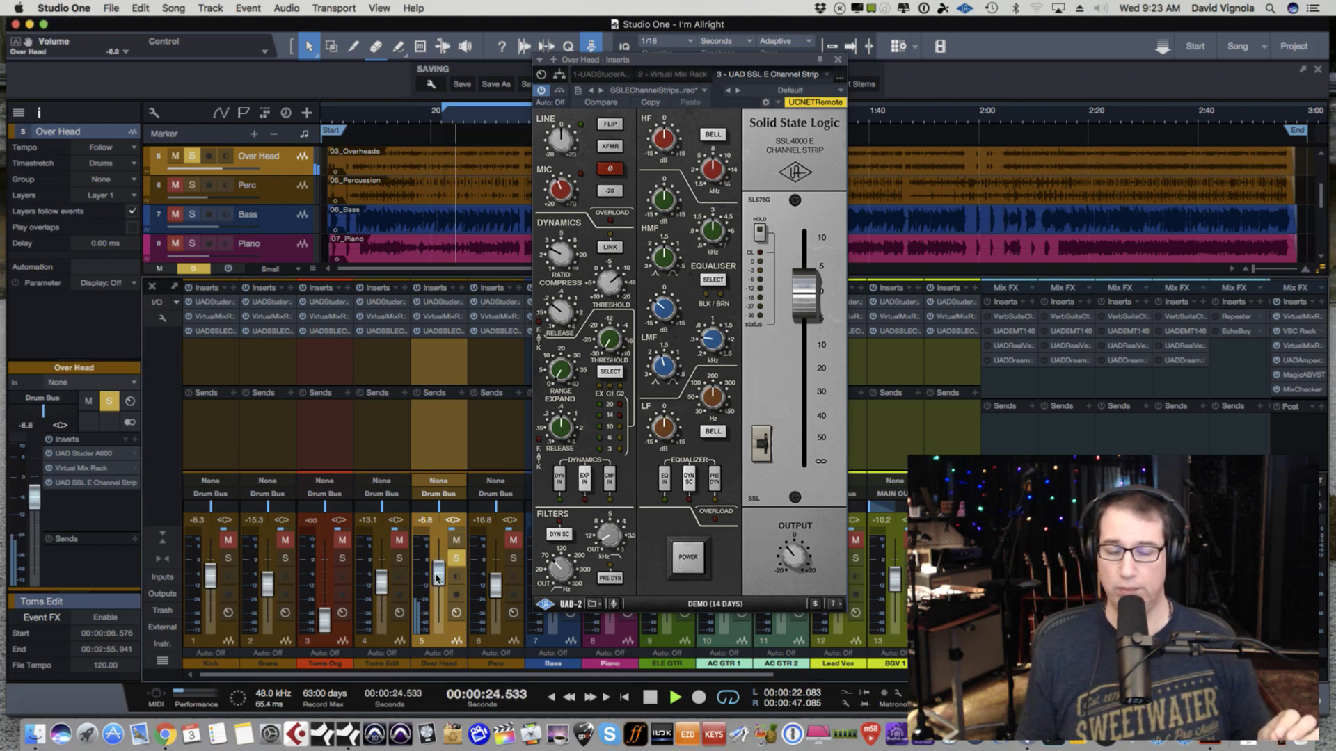
{"action": "left_click", "coordinate": [686, 559]}
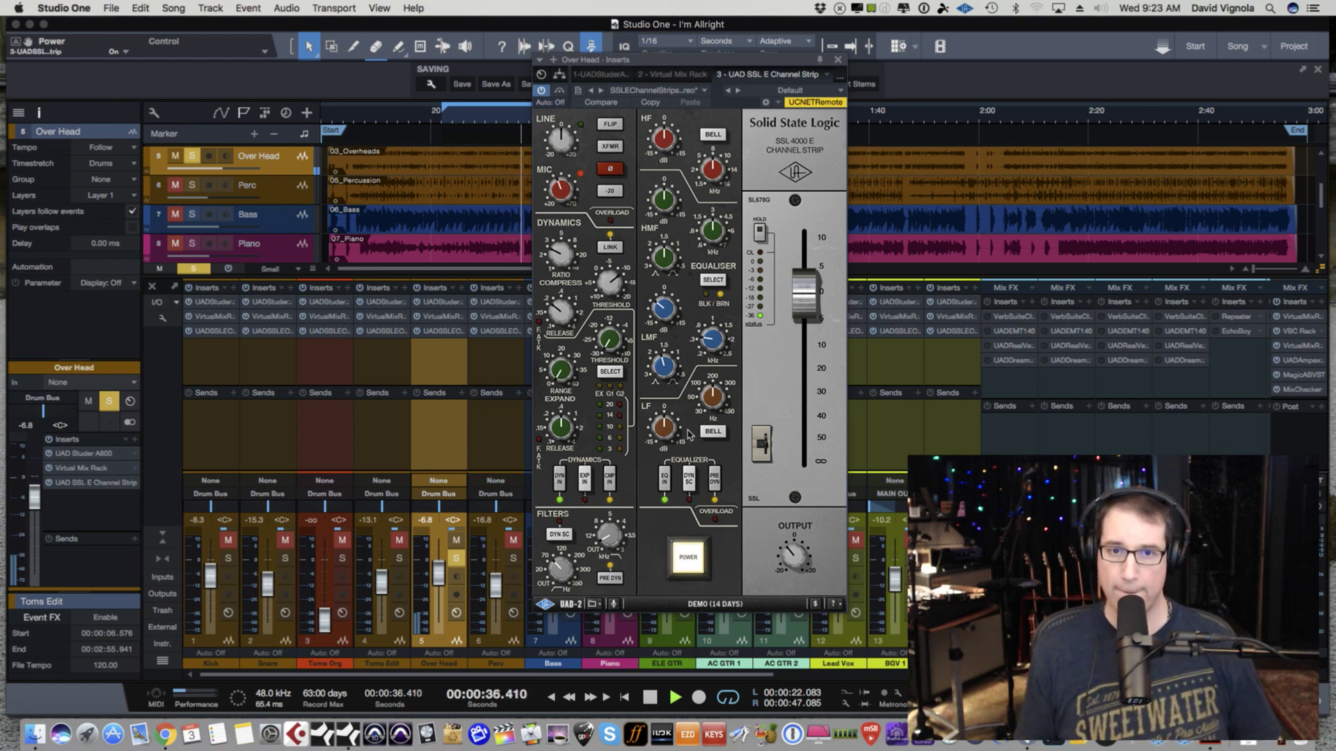
{"action": "left_click", "coordinate": [688, 557]}
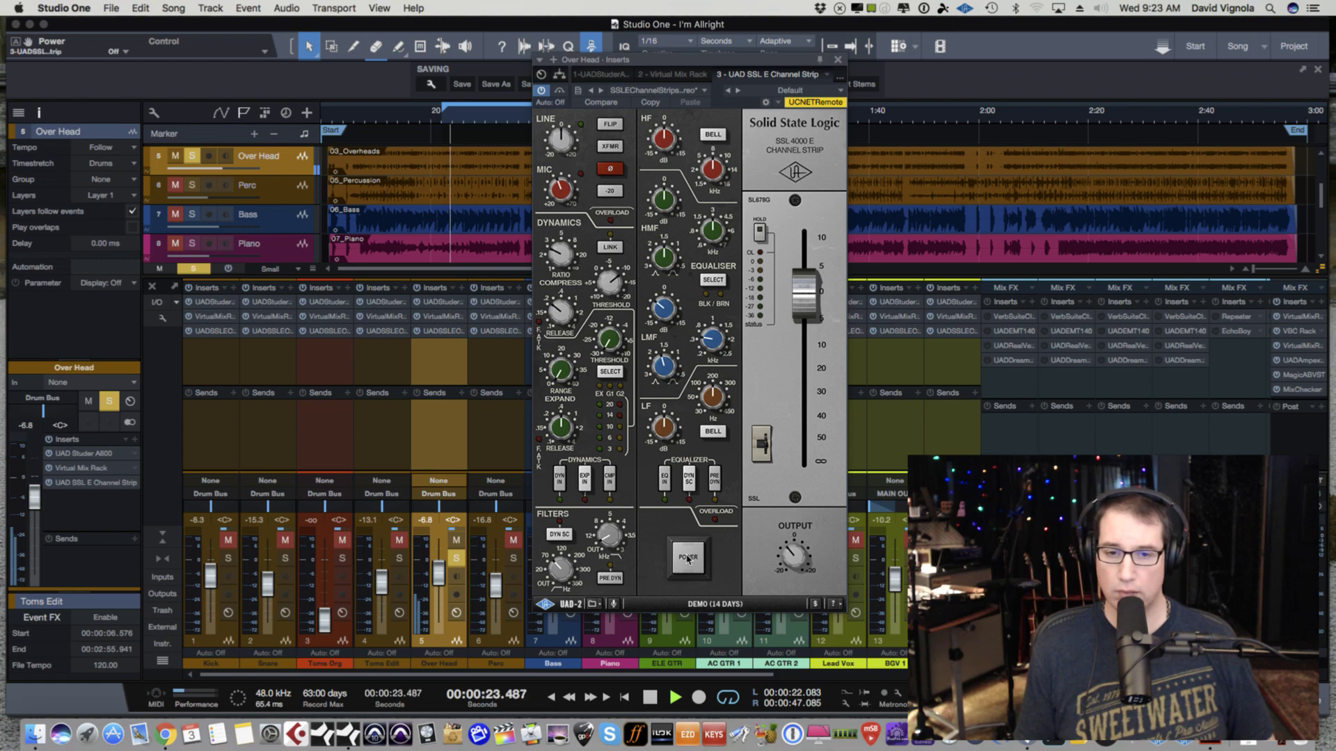
{"action": "left_click", "coordinate": [687, 557]}
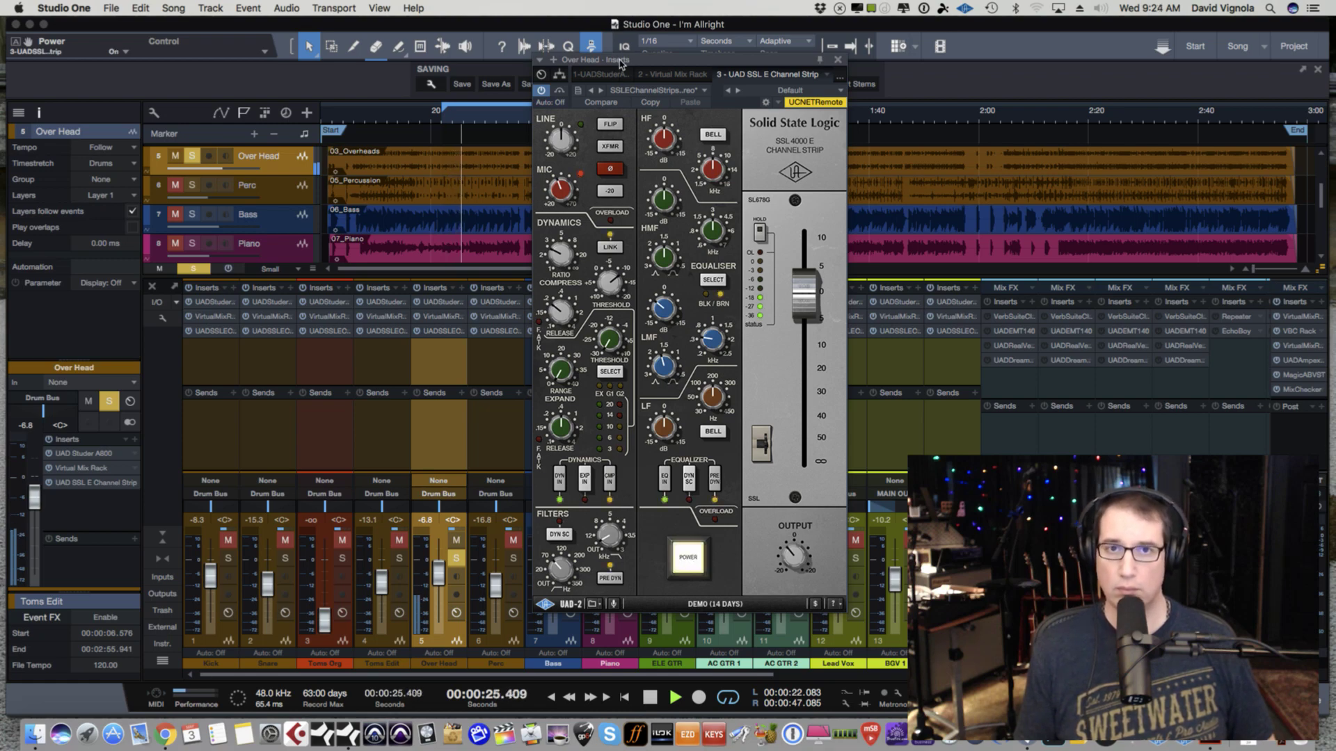
- Set the SSL strip's own level fader to -0.8 dB and stop playback
{"action": "left_click_drag", "start_coordinate": [616, 63], "coordinate": [611, 67]}
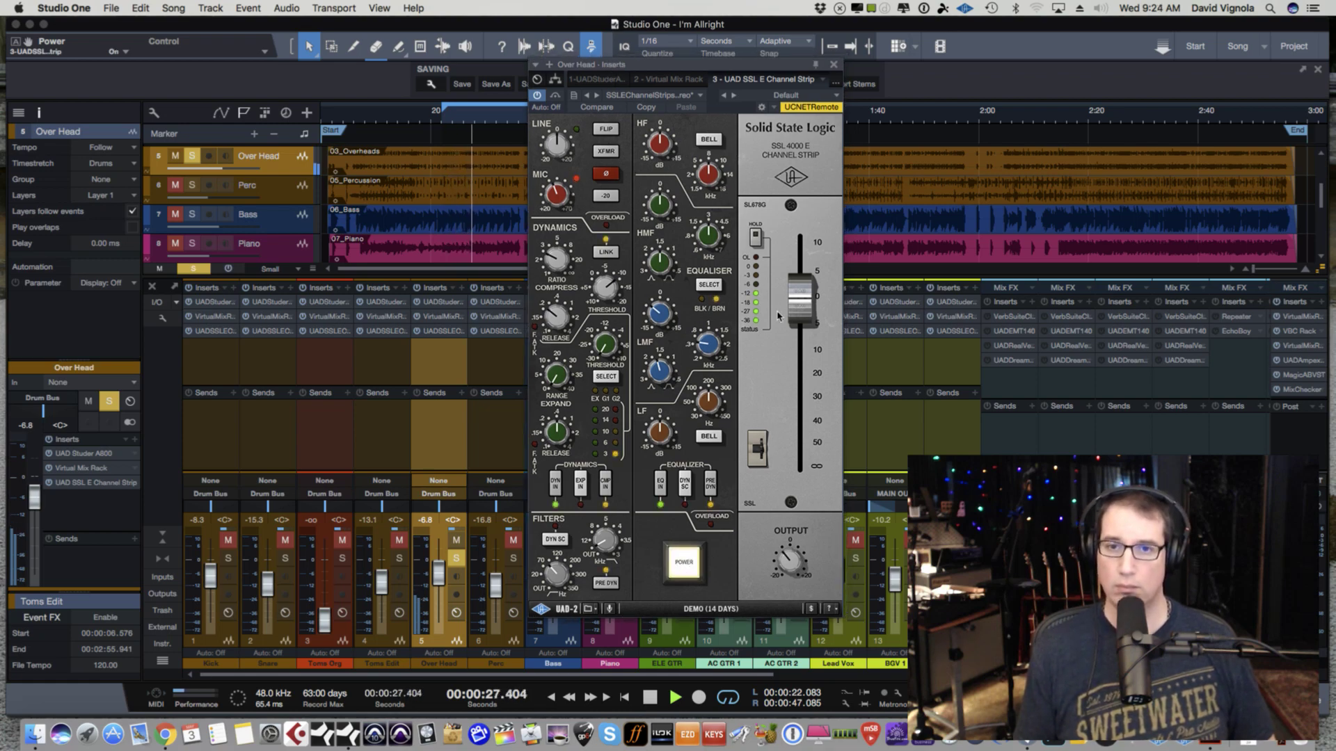
{"action": "left_click_drag", "start_coordinate": [792, 300], "coordinate": [793, 302]}
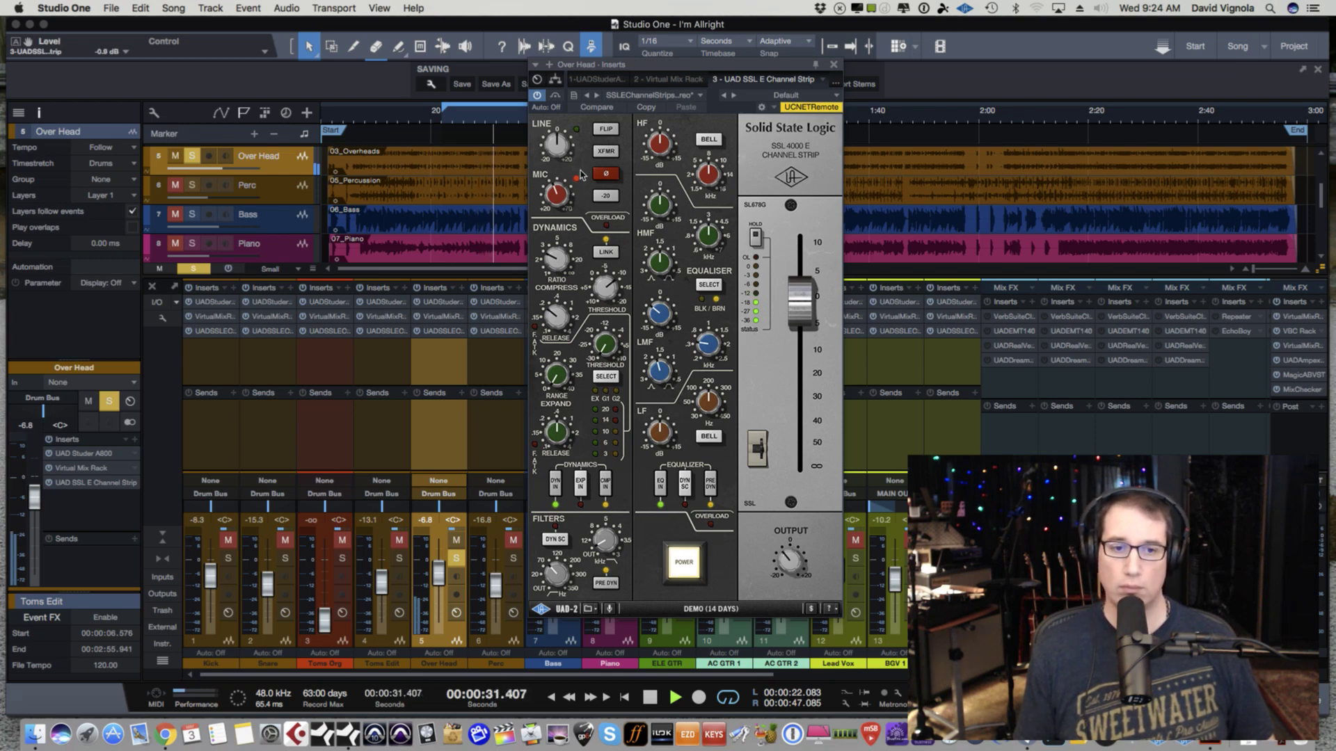
{"action": "key", "text": "space"}
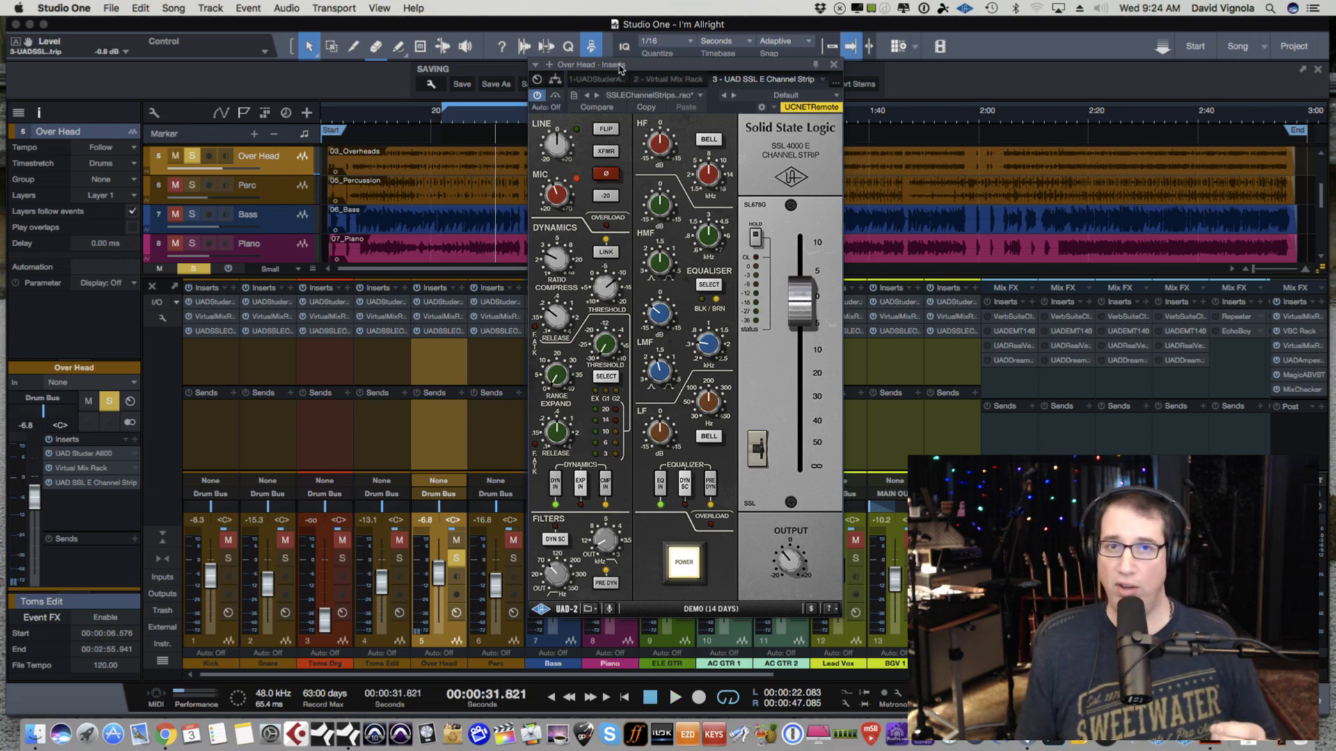
{"action": "left_click_drag", "start_coordinate": [617, 67], "coordinate": [608, 75]}
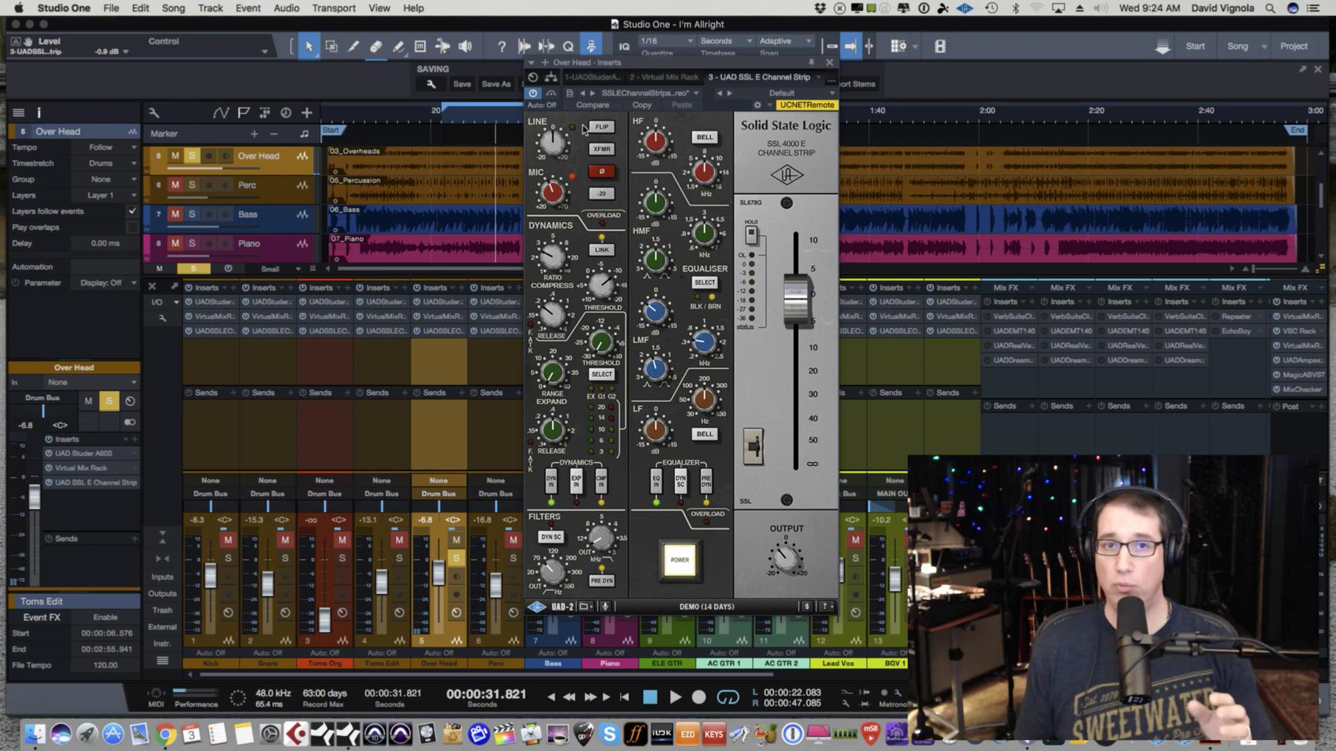
- Play the loop and toggle the SSL strip's Flip switch to compare the mic and line inputs on the overheads
{"action": "left_click_drag", "start_coordinate": [625, 64], "coordinate": [611, 65]}
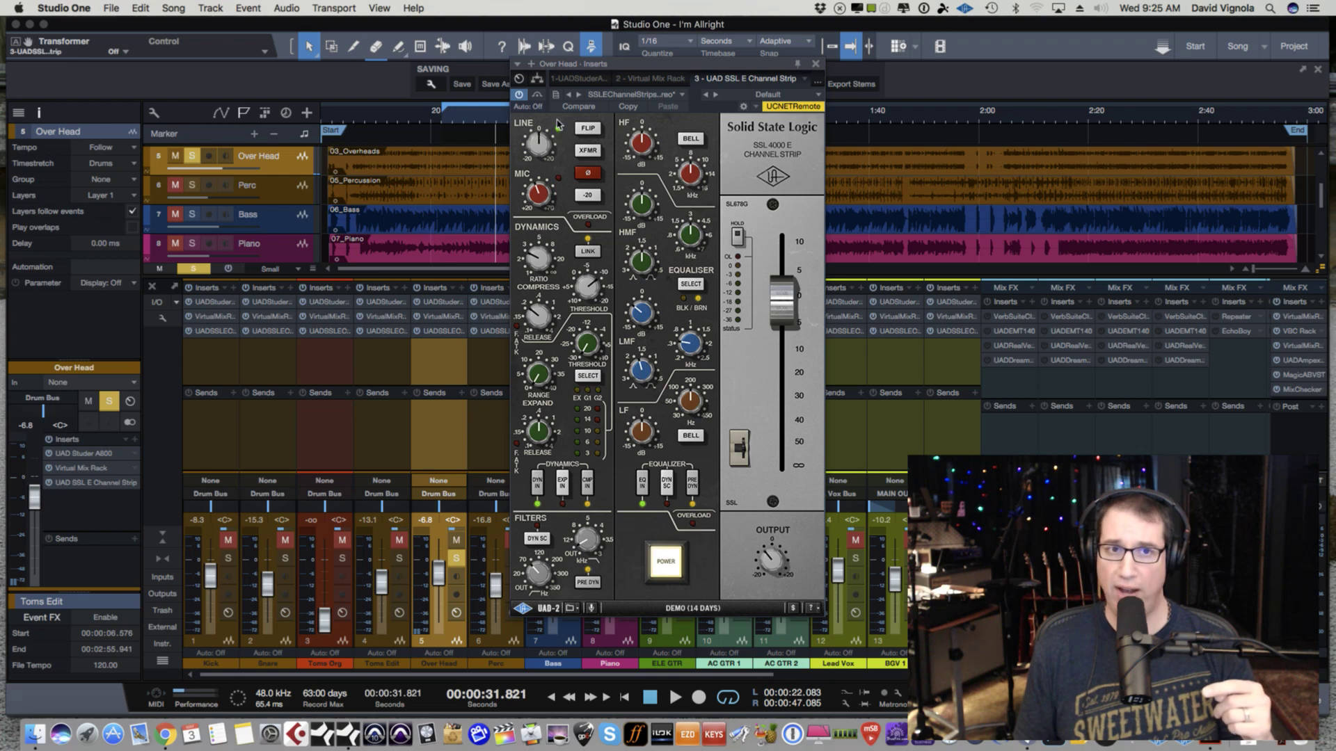
{"action": "left_click", "coordinate": [590, 129]}
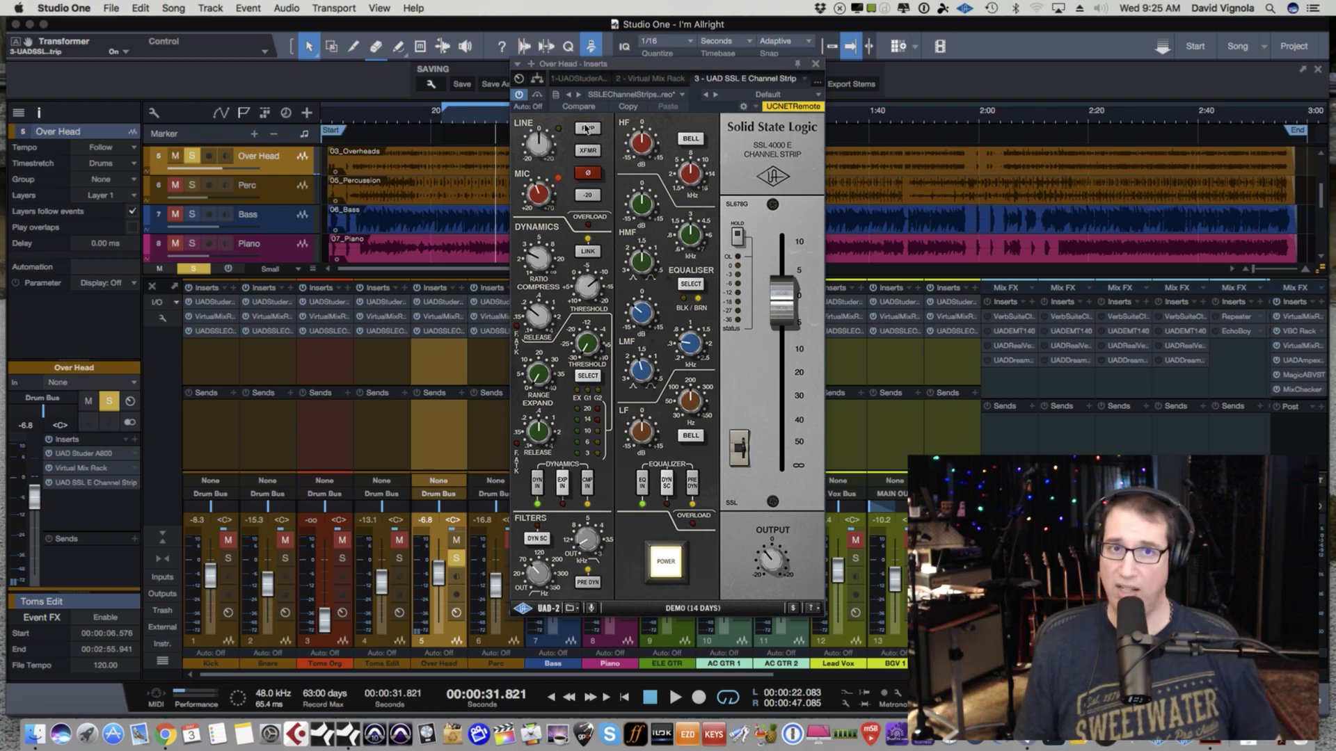
{"action": "key", "text": "space"}
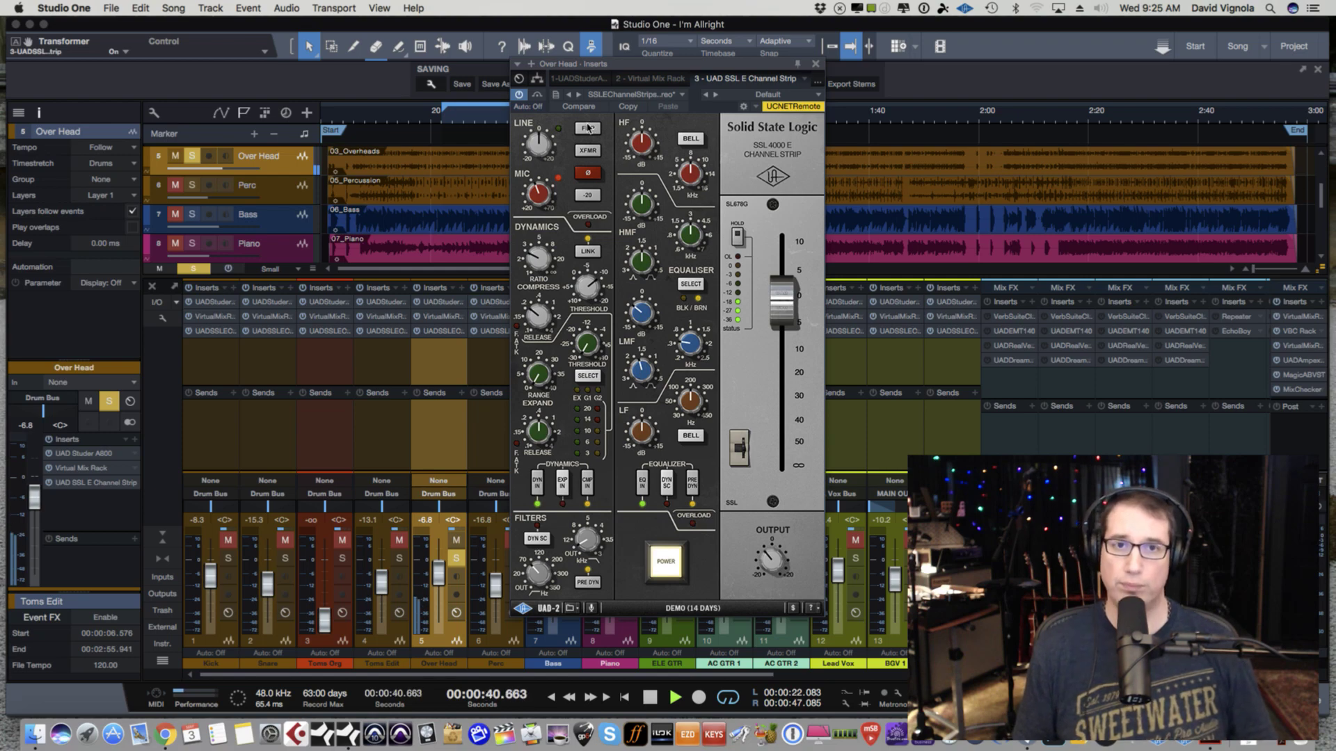
{"action": "left_click", "coordinate": [588, 127]}
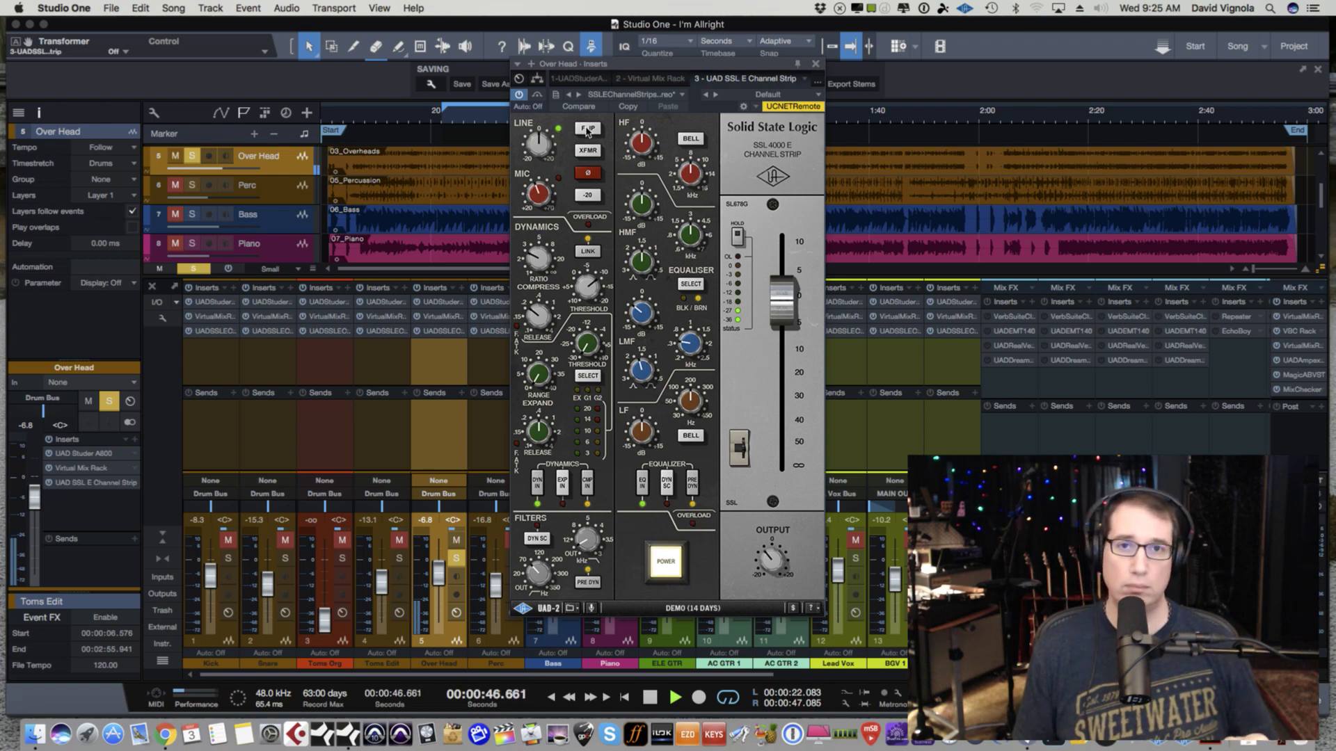
{"action": "left_click", "coordinate": [588, 128]}
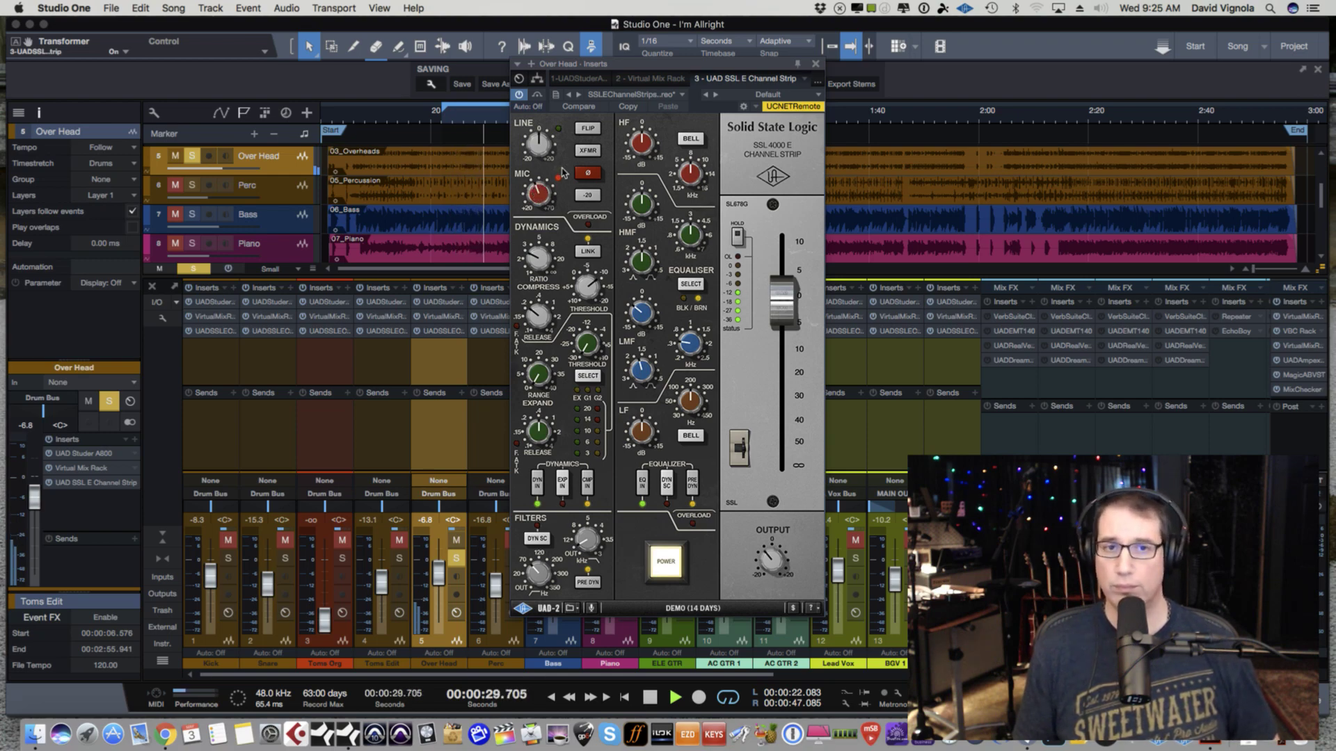
{"action": "left_click", "coordinate": [591, 129]}
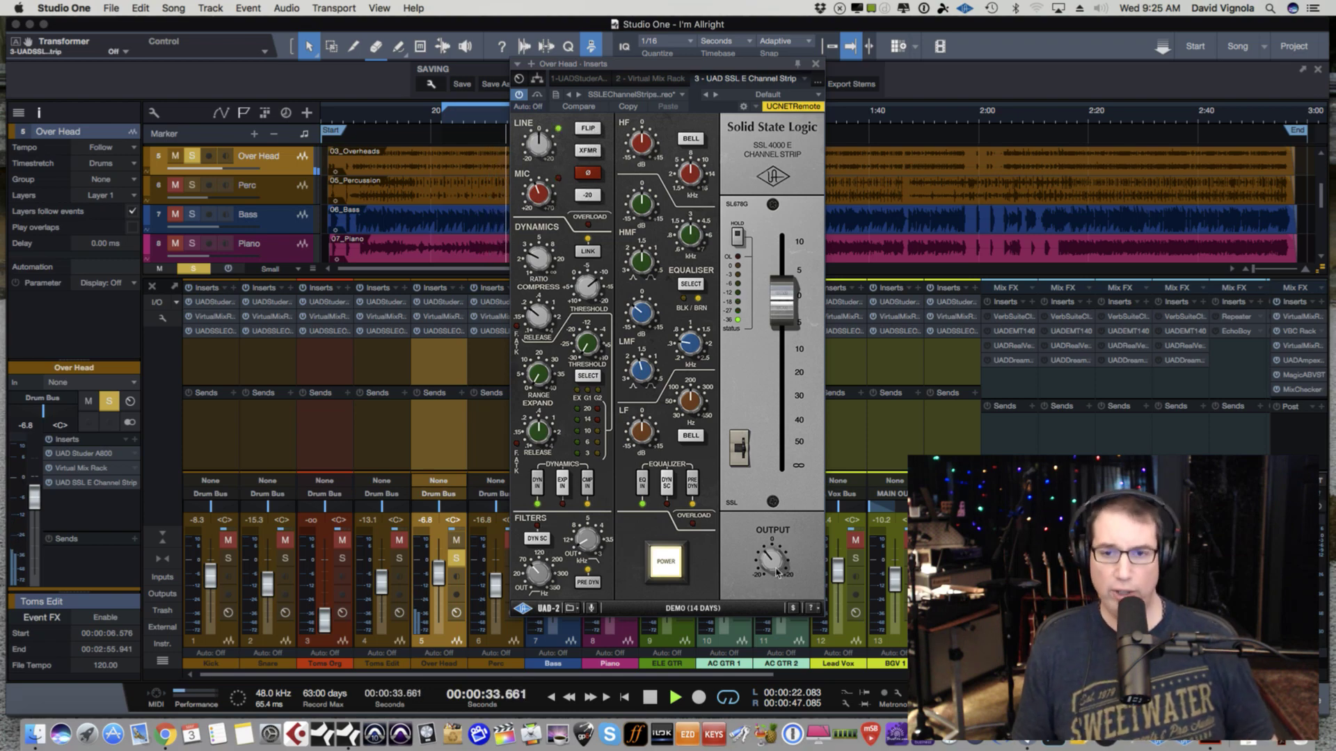
- Set the output knob on the overheads' SSL strip to -4.5 dB and flip the strip to the mic input
{"action": "mouse_move", "coordinate": [777, 572]}
{"action": "left_mouse_down"}
{"action": "mouse_move", "coordinate": [753, 549]}
{"action": "mouse_move", "coordinate": [768, 556]}
{"action": "left_mouse_up"}
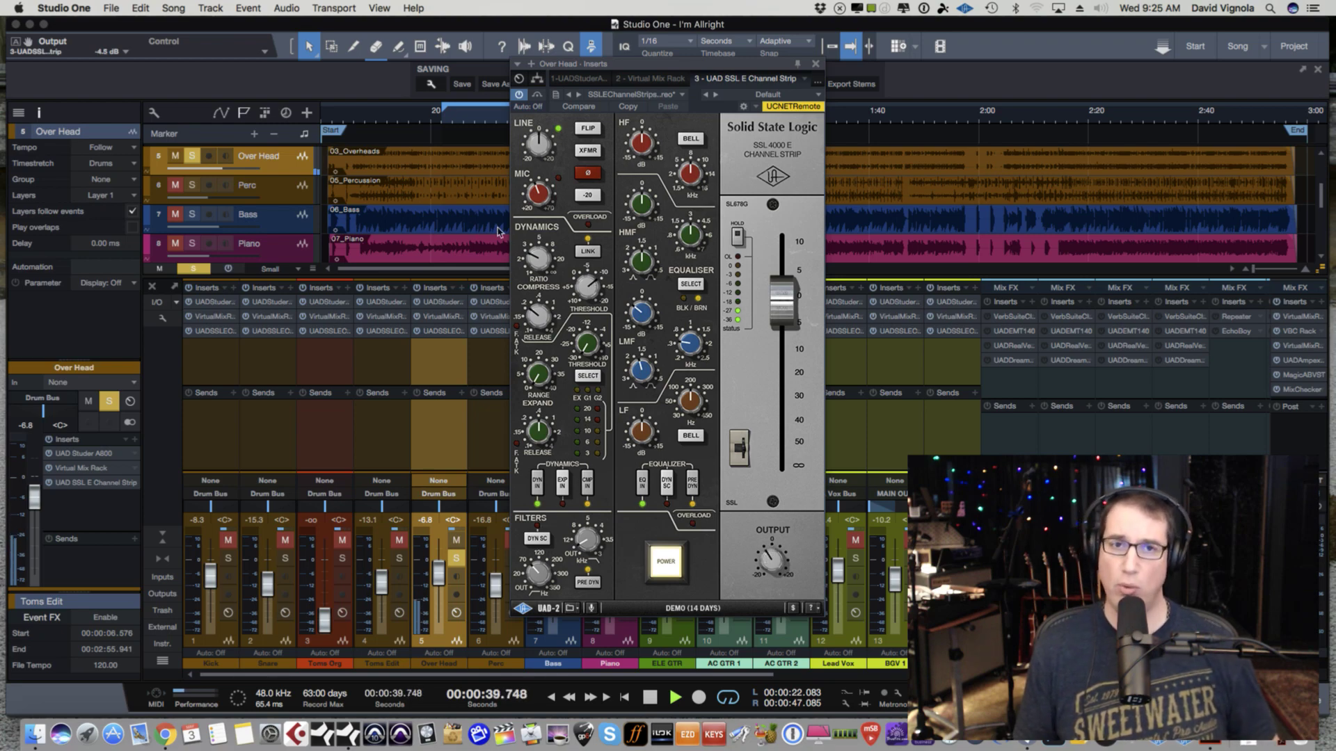
{"action": "left_click", "coordinate": [586, 129]}
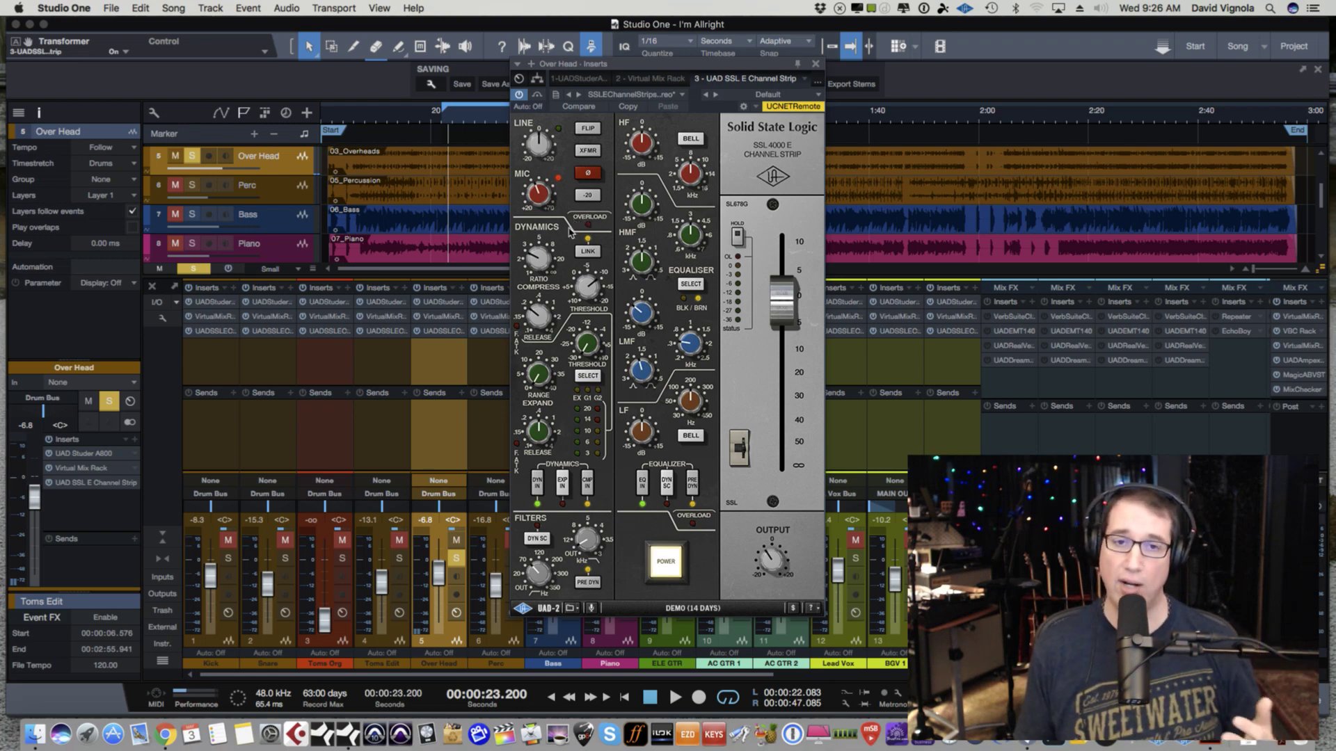
- Play the loop and toggle the XFMR switch to compare the overheads with and without the transformer, leaving it on
{"action": "left_click", "coordinate": [586, 153]}
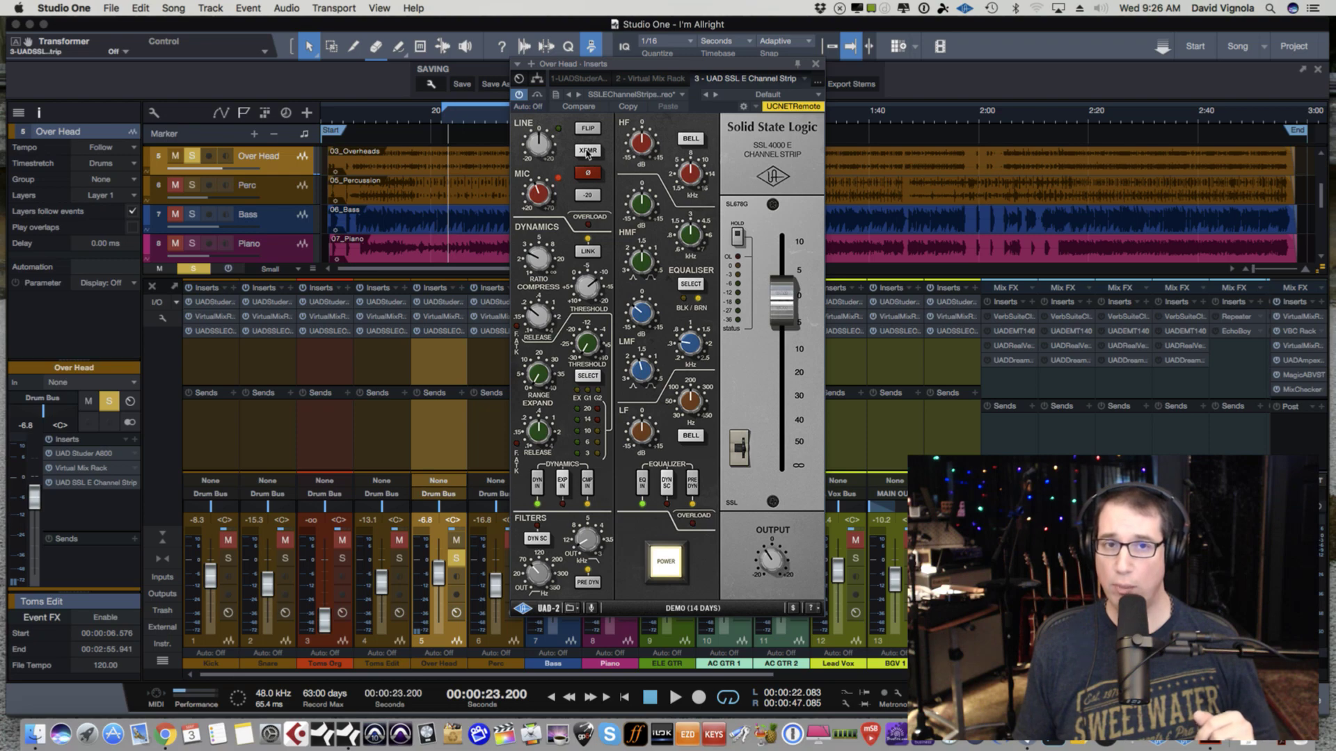
{"action": "left_click", "coordinate": [587, 153]}
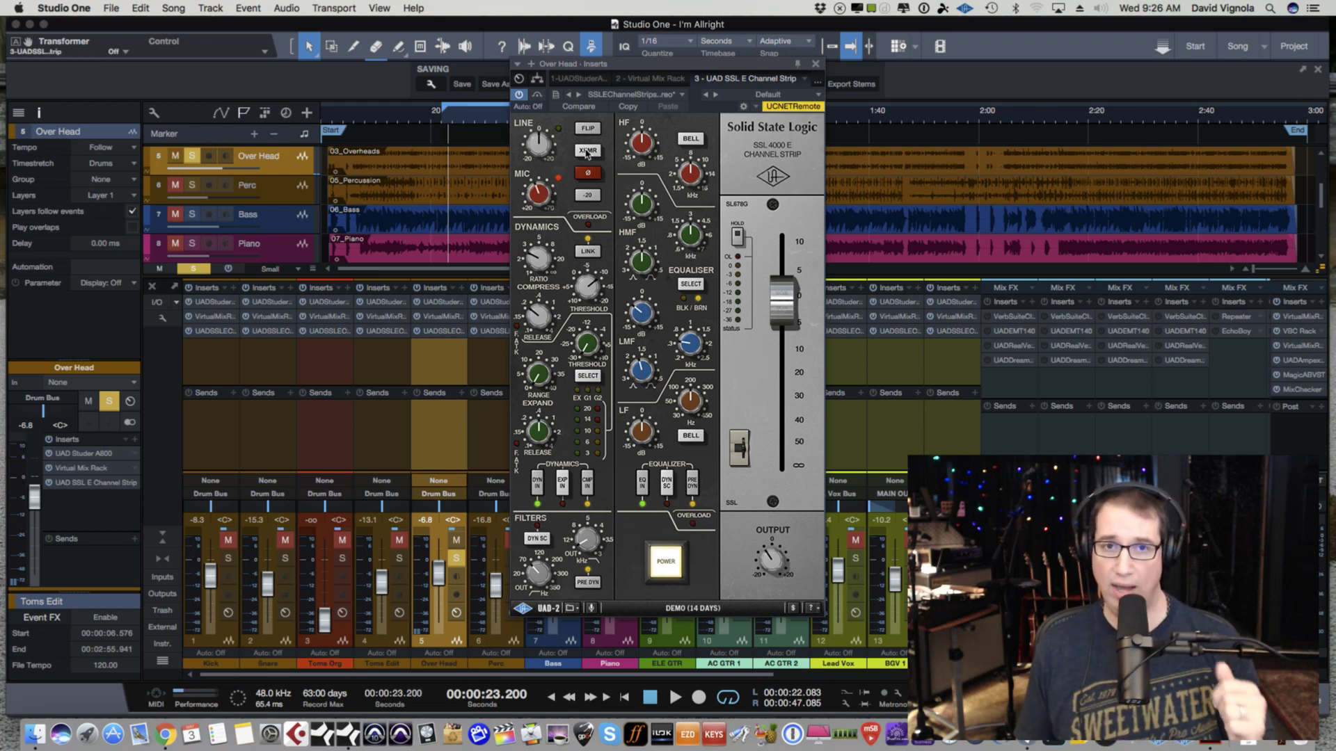
{"action": "left_click", "coordinate": [586, 151]}
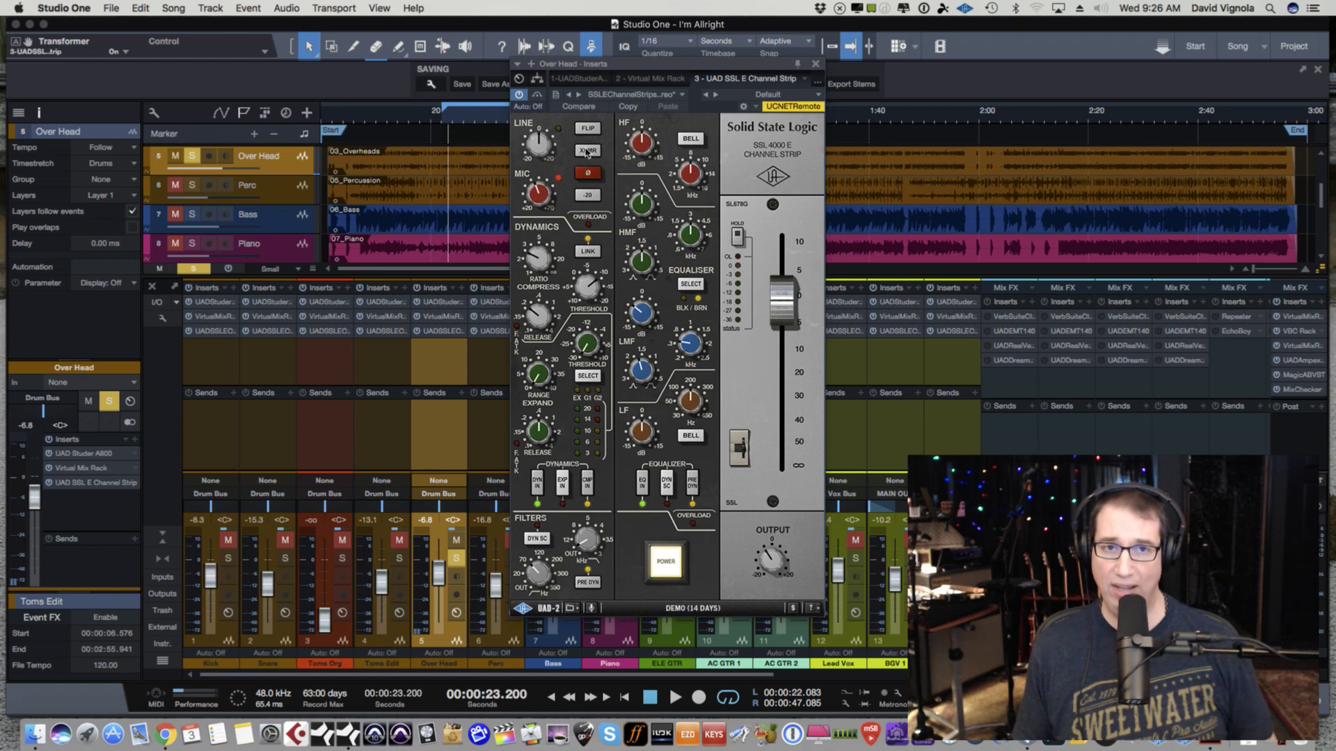
{"action": "left_click", "coordinate": [586, 152]}
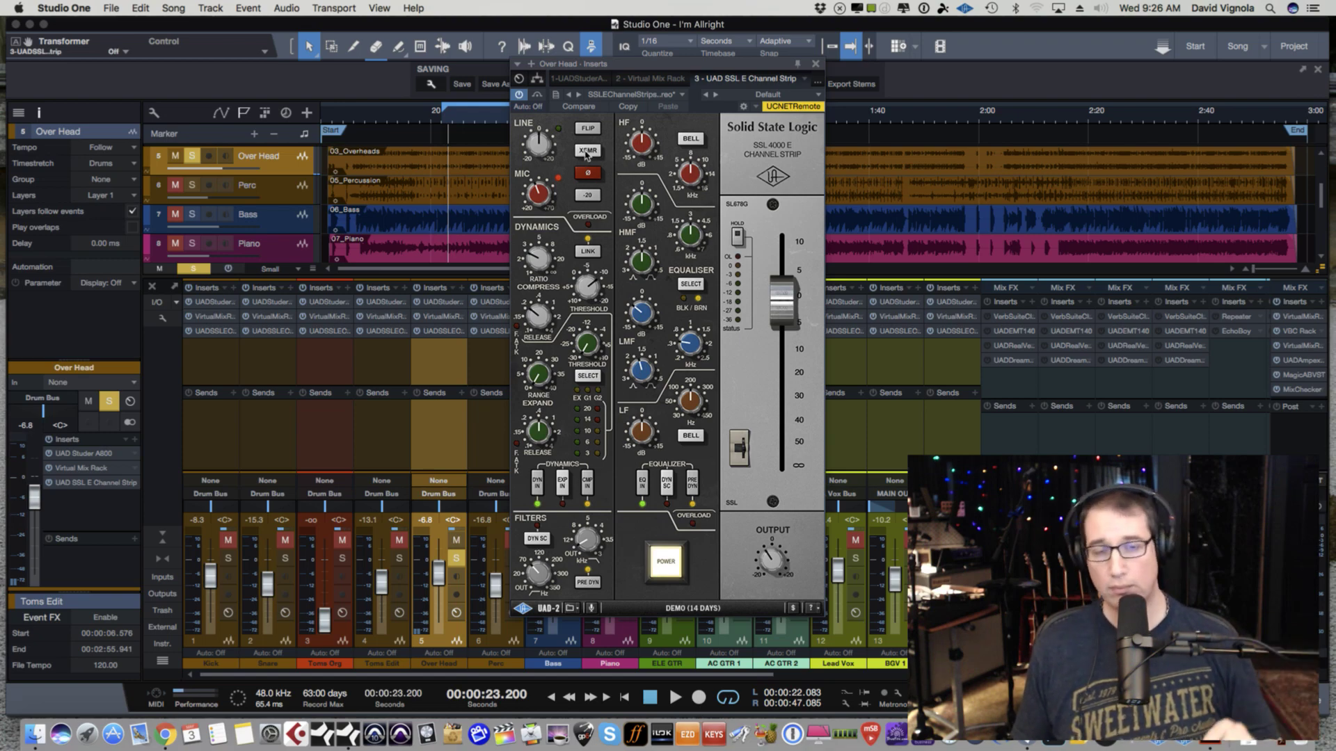
{"action": "left_click", "coordinate": [587, 152]}
{"action": "left_click", "coordinate": [587, 152]}
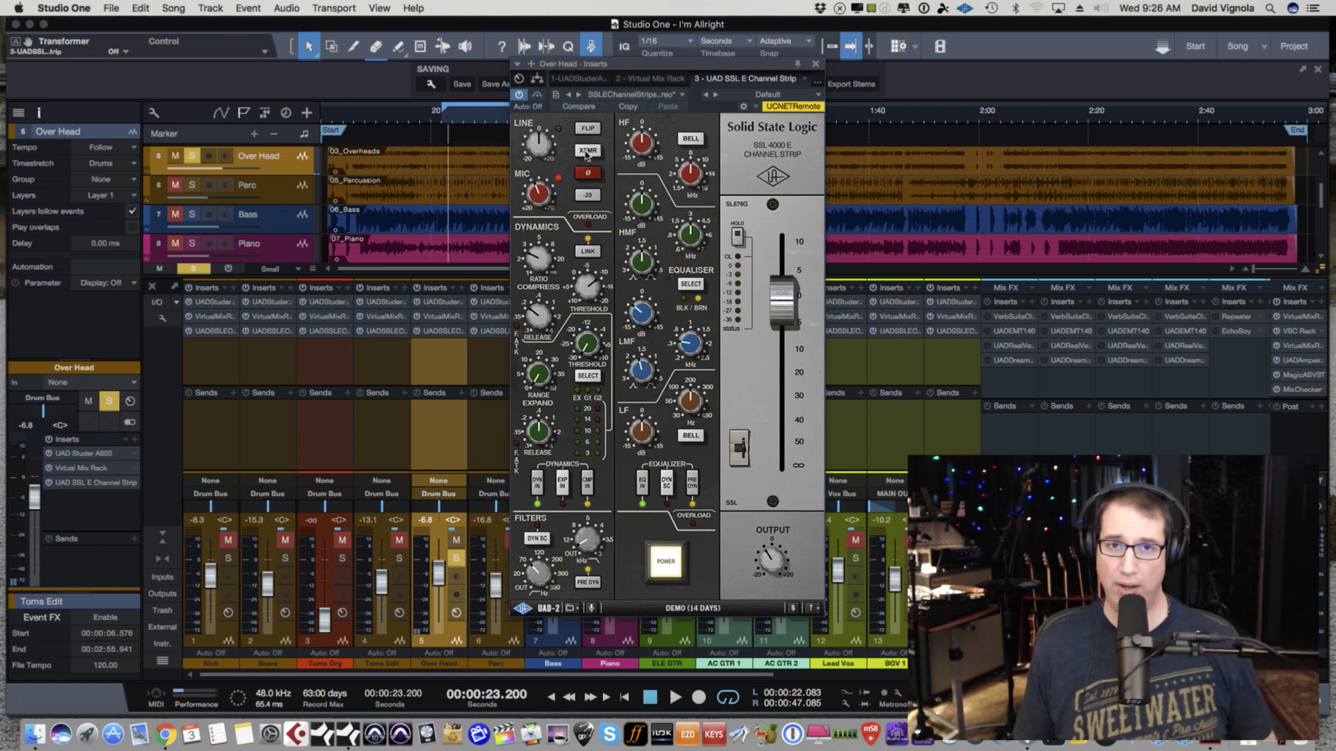
{"action": "left_click", "coordinate": [587, 152]}
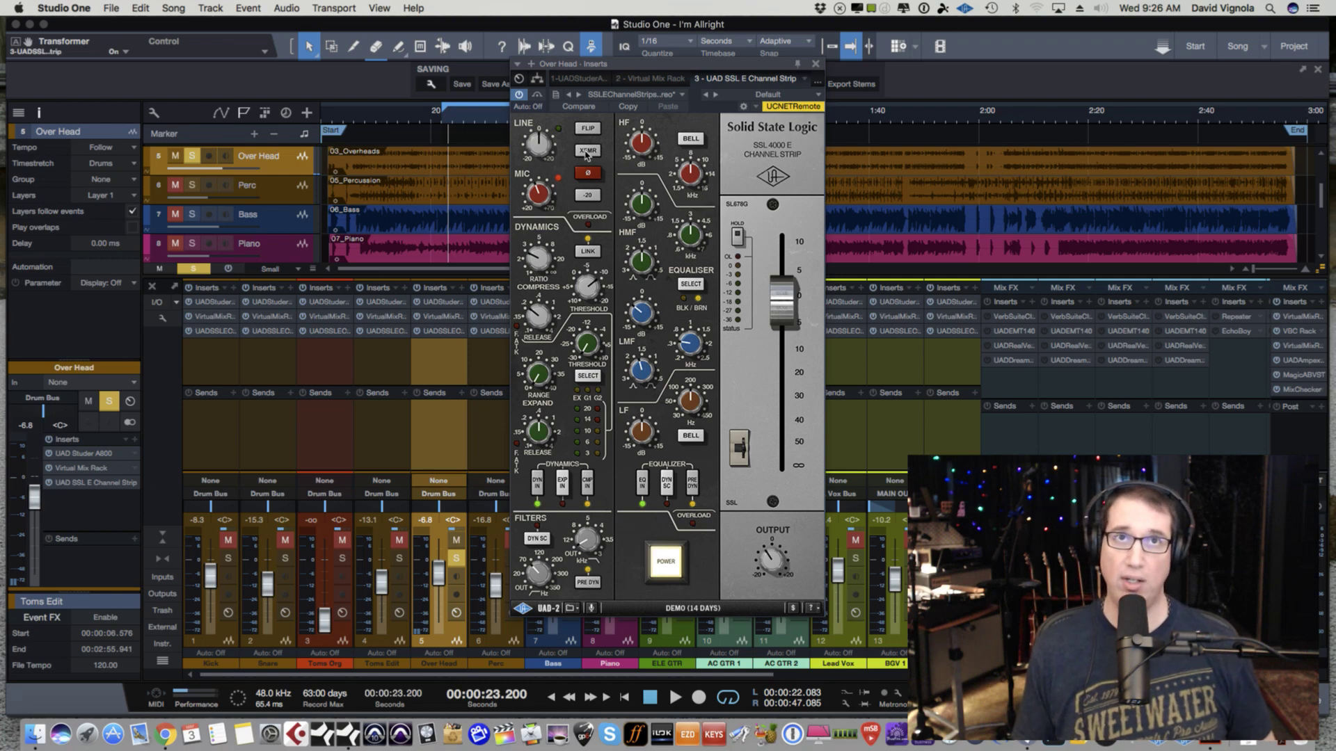
{"action": "key", "text": "space"}
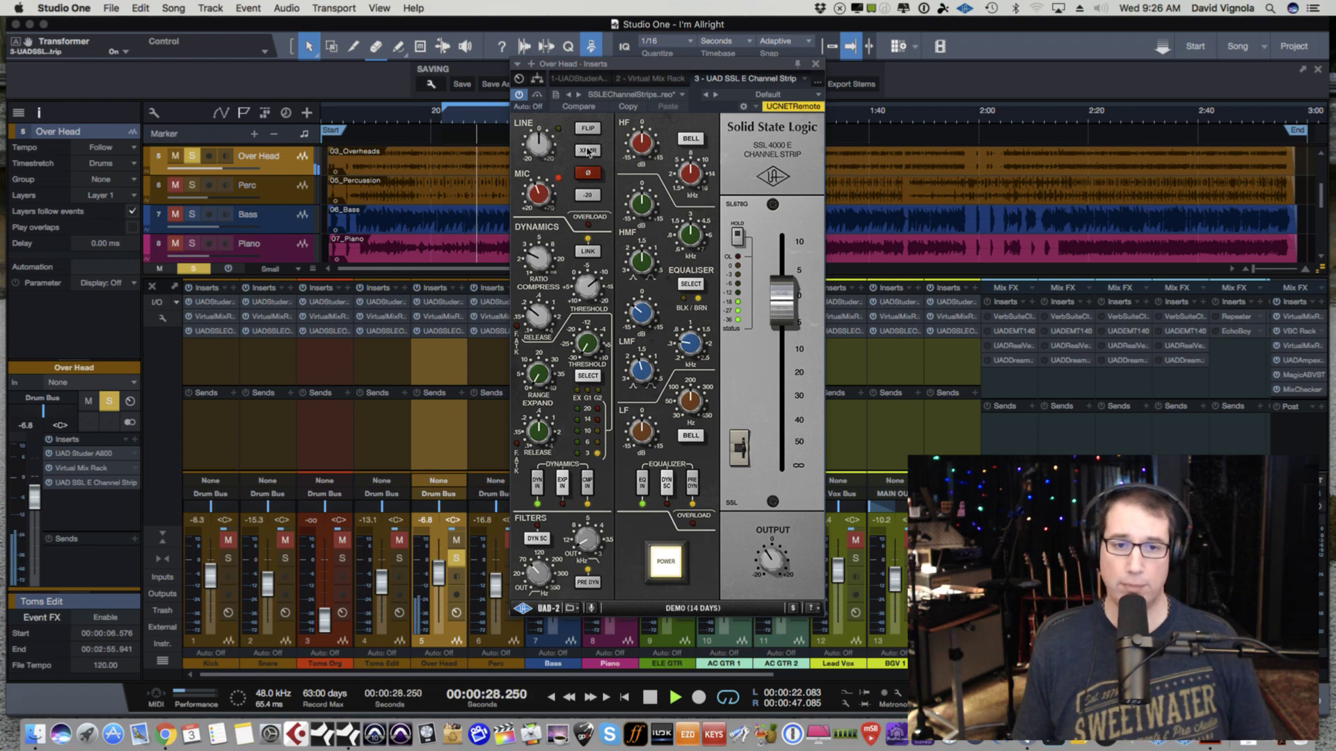
{"action": "left_click", "coordinate": [588, 151]}
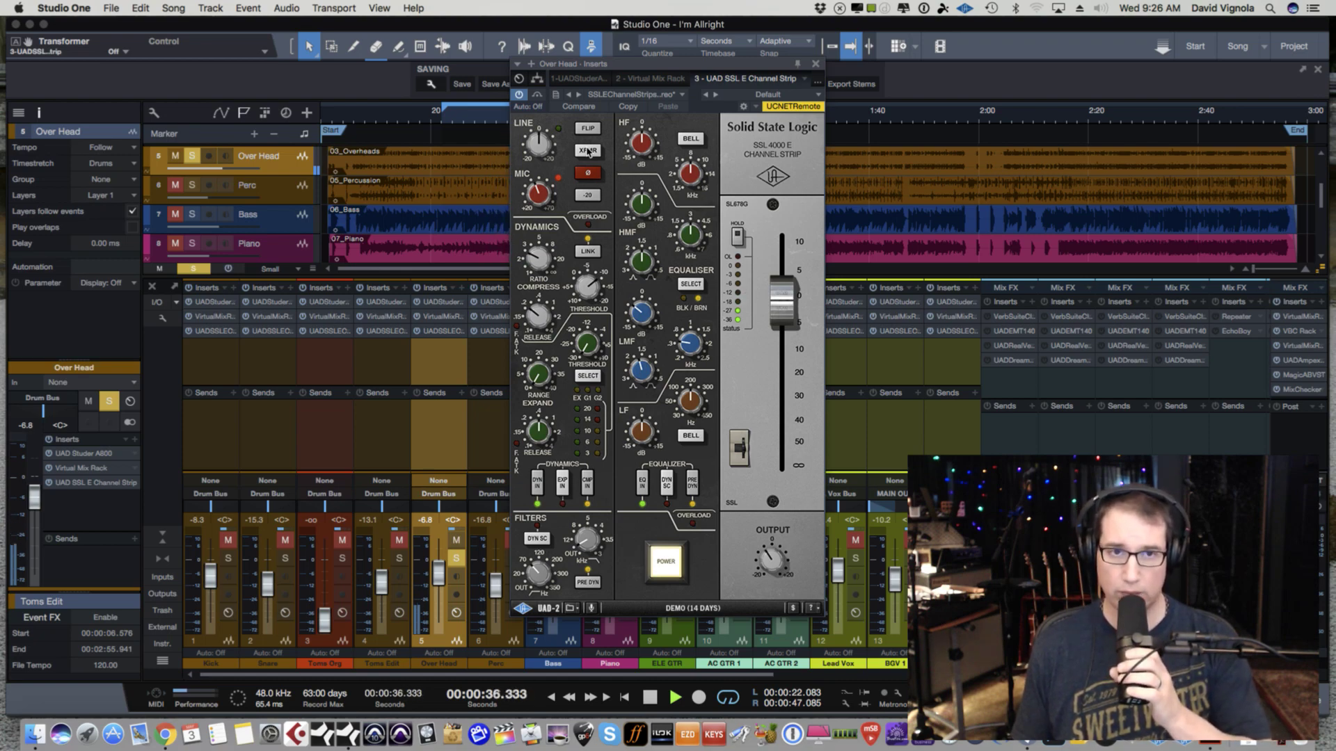
{"action": "left_click", "coordinate": [588, 151]}
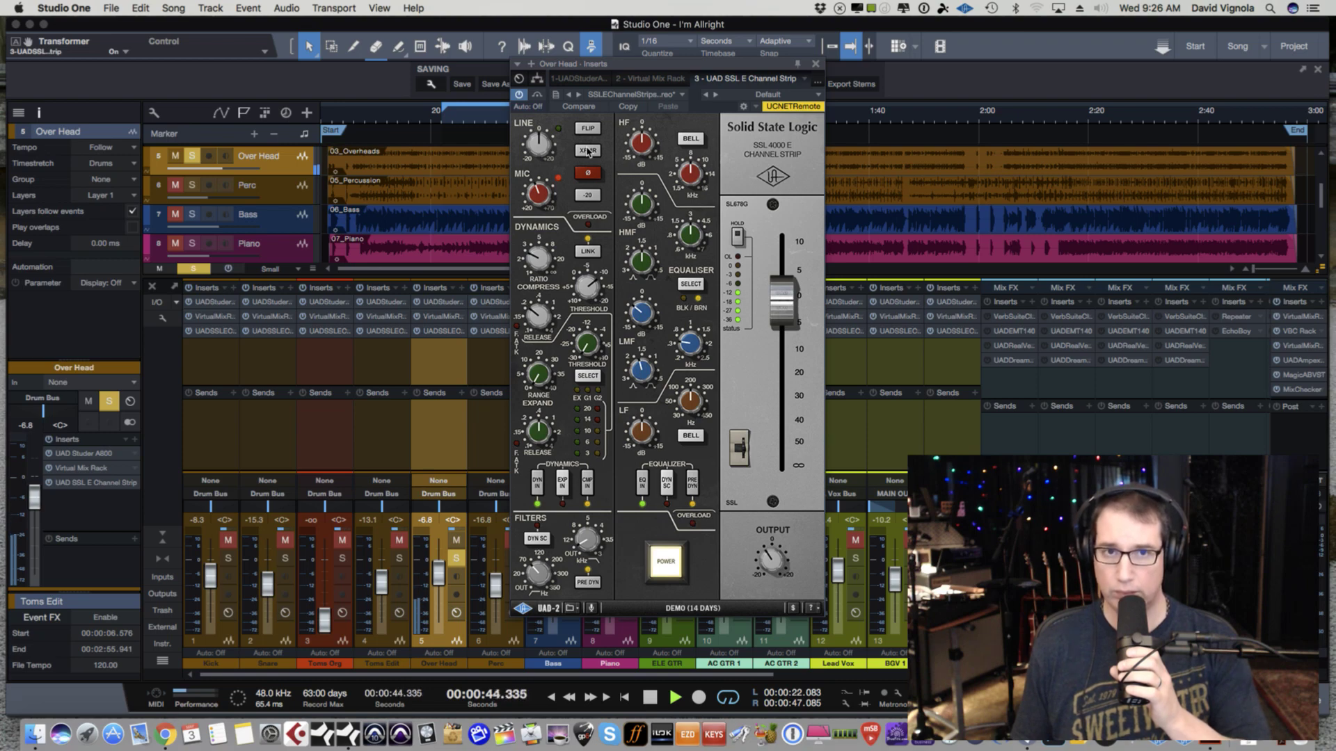
{"action": "left_click", "coordinate": [588, 151]}
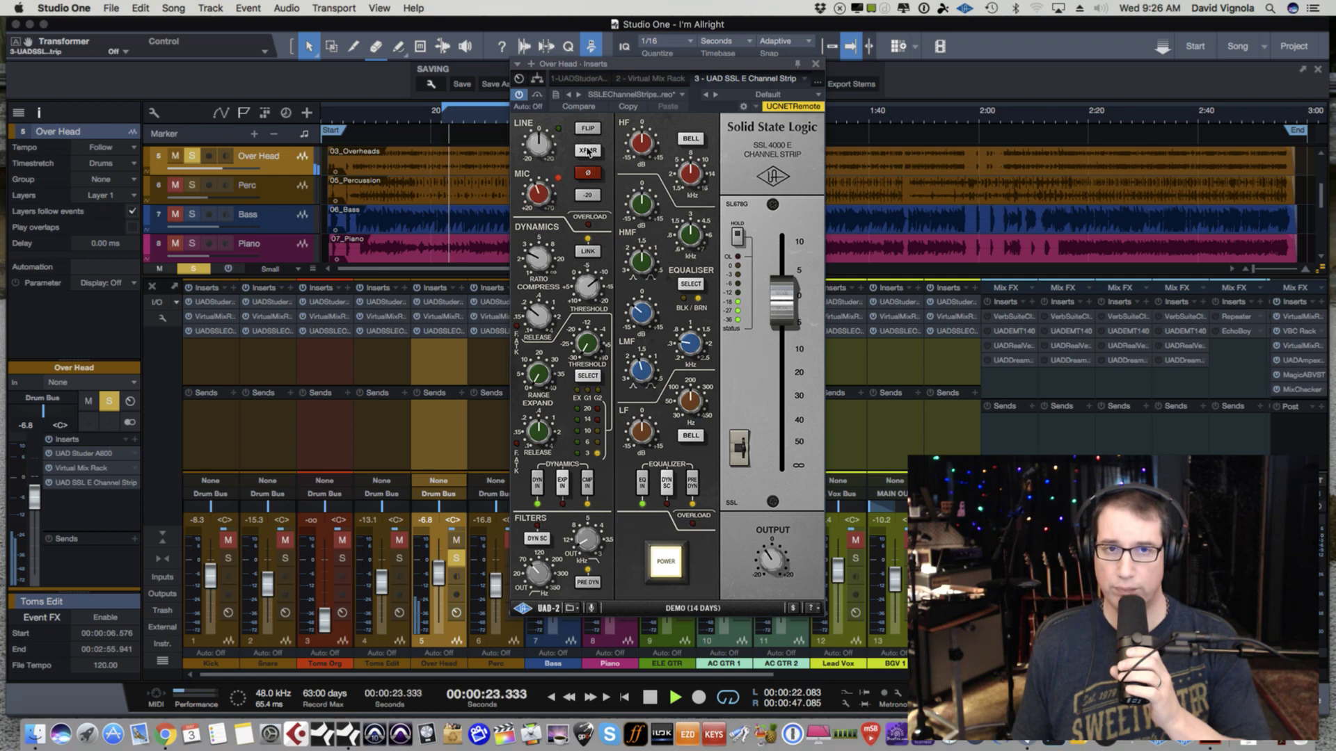
{"action": "left_click", "coordinate": [588, 151]}
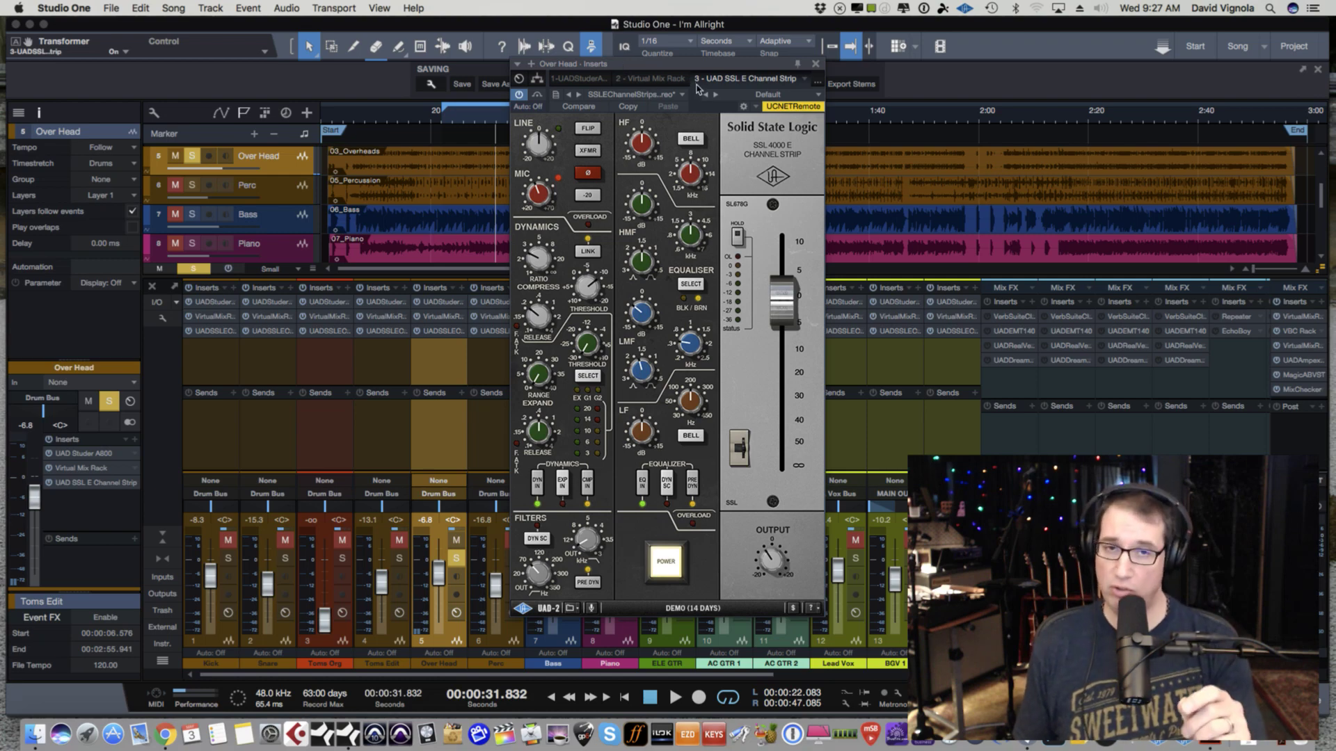
- Close the overheads' strip, solo the Kick instead of the Over Head channel, and raise the Kick's volume to -5.7 dB during playback
{"action": "left_click", "coordinate": [817, 64]}
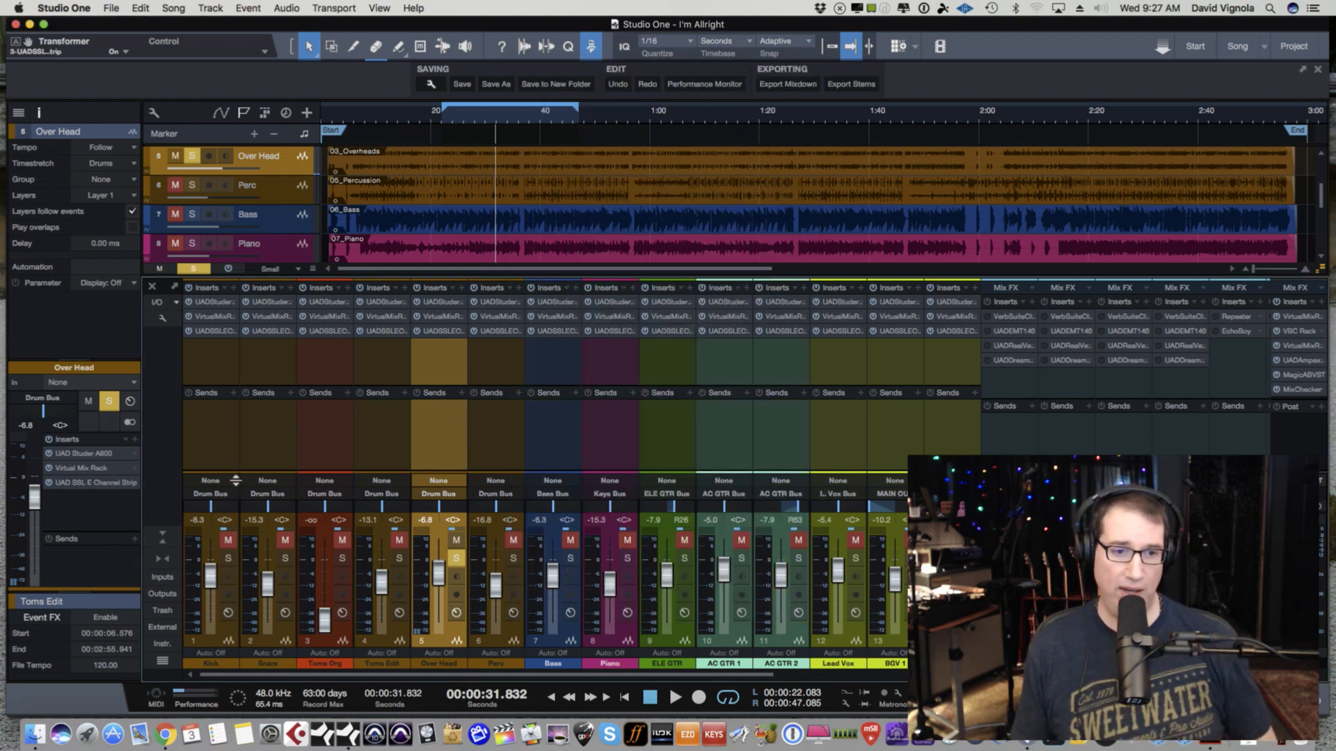
{"action": "left_click", "coordinate": [227, 539]}
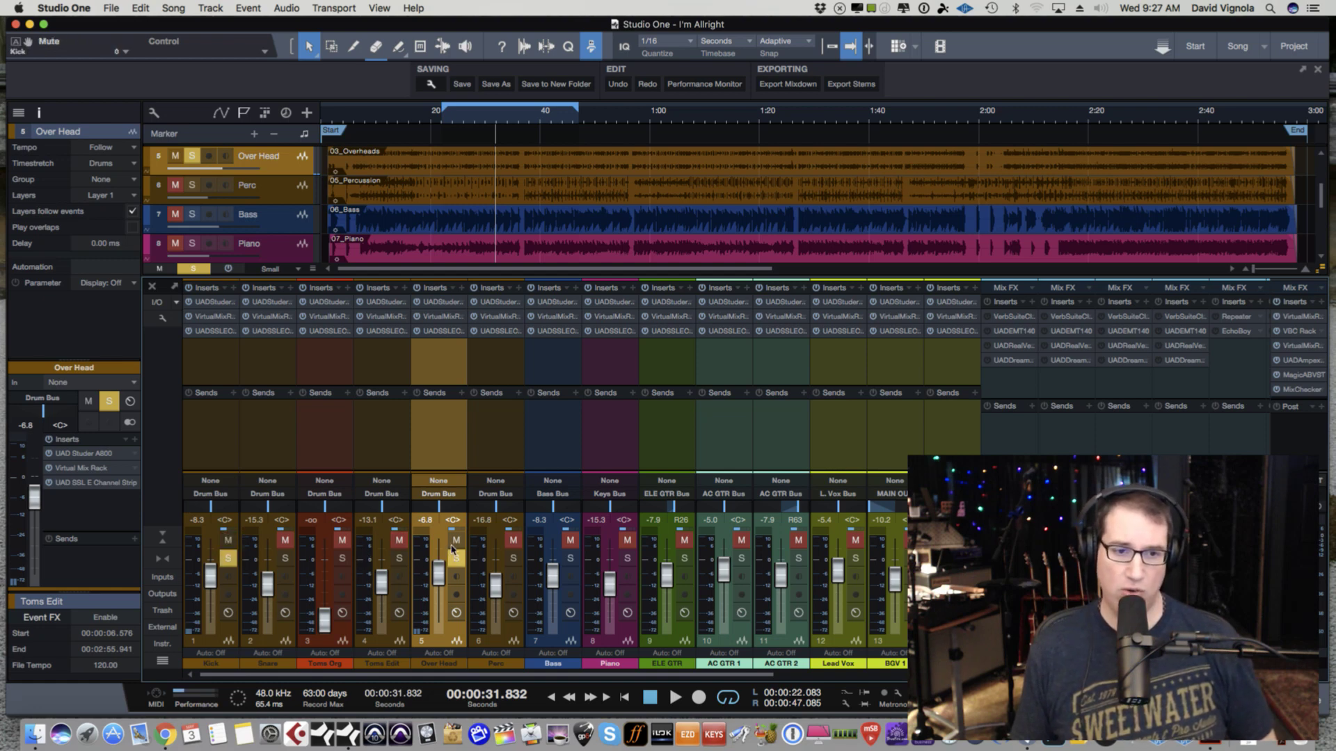
{"action": "left_click", "coordinate": [454, 541]}
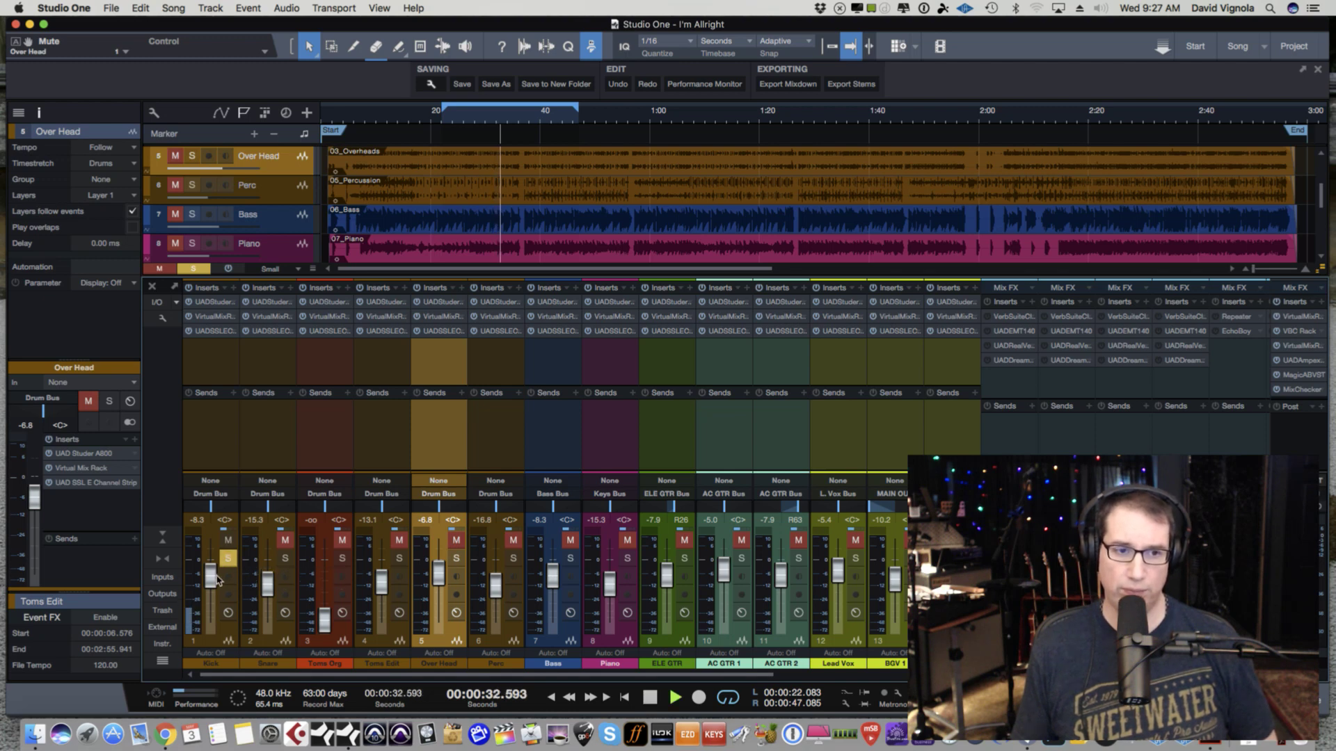
{"action": "left_click_drag", "start_coordinate": [209, 577], "coordinate": [209, 571]}
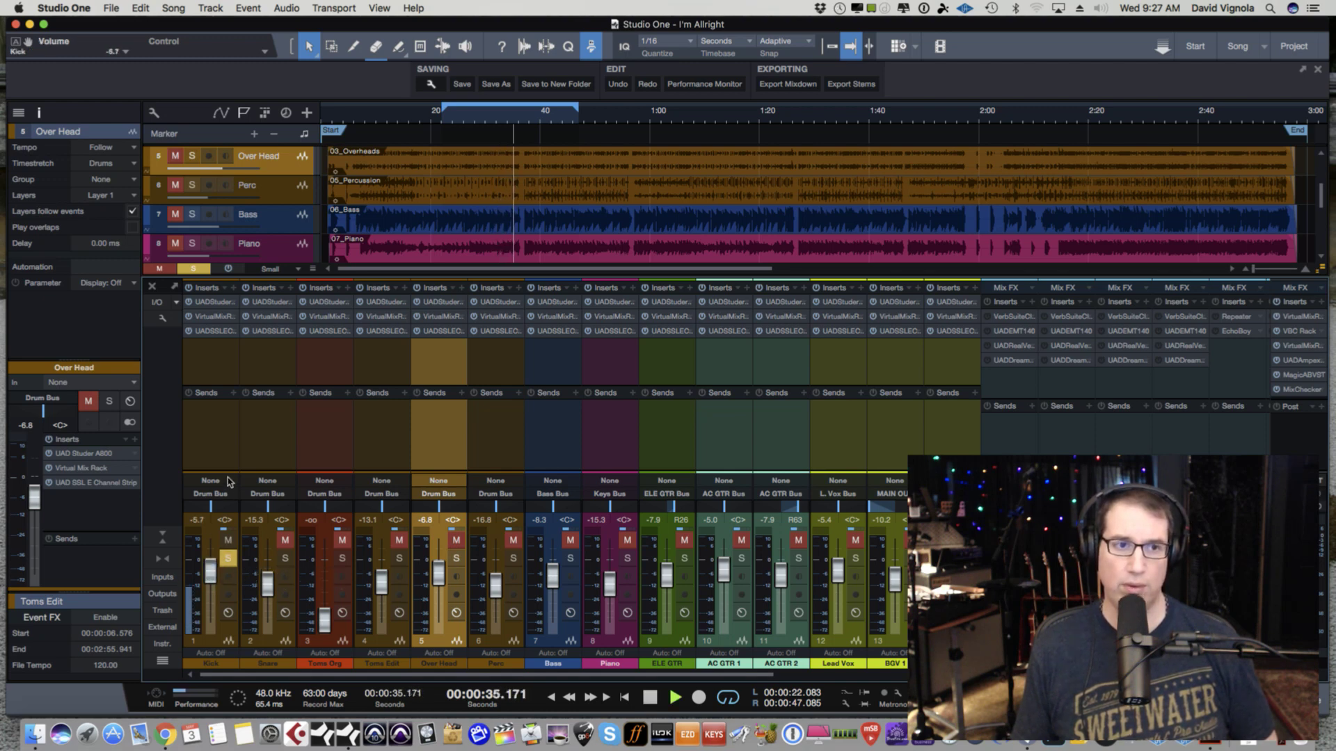
- Open the Kick's SSL E Channel Strip and toggle its XFMR switch during playback to compare the transformer on and off
{"action": "left_click", "coordinate": [214, 331]}
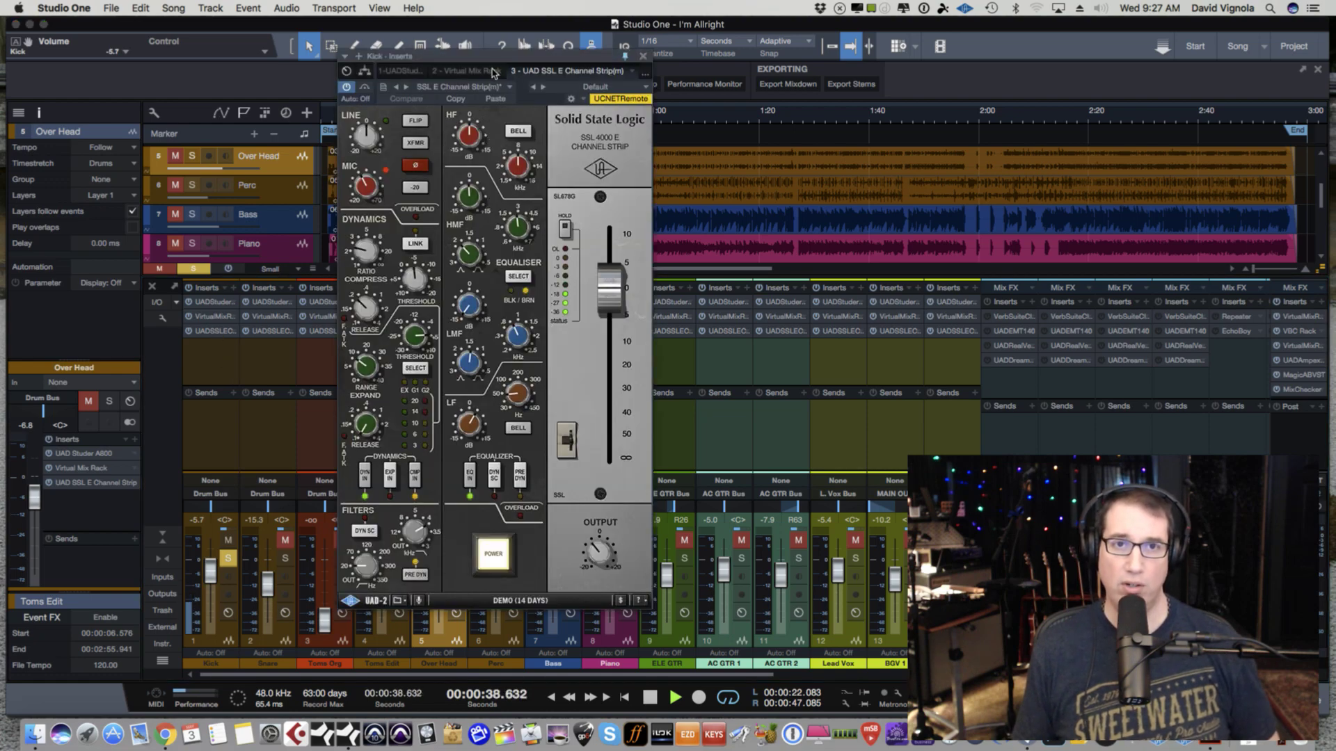
{"action": "left_click_drag", "start_coordinate": [492, 61], "coordinate": [470, 63]}
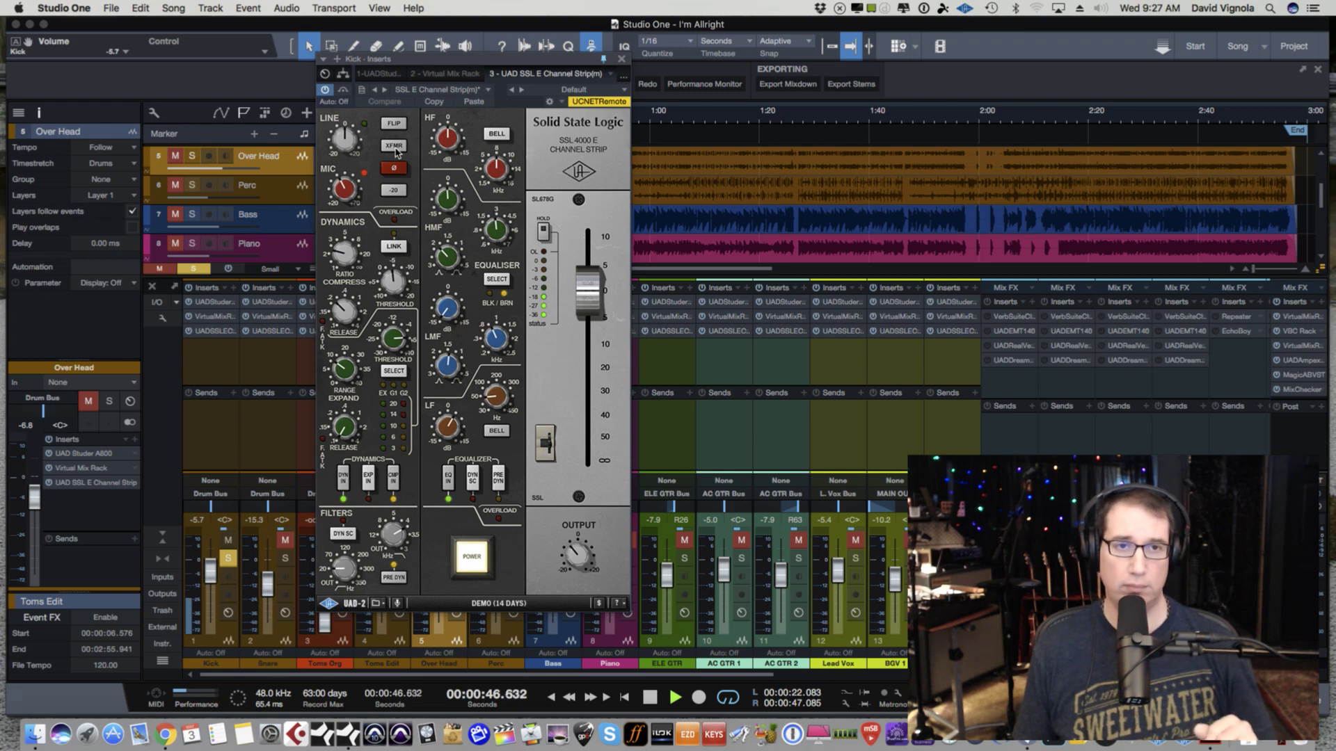
{"action": "left_click", "coordinate": [395, 148]}
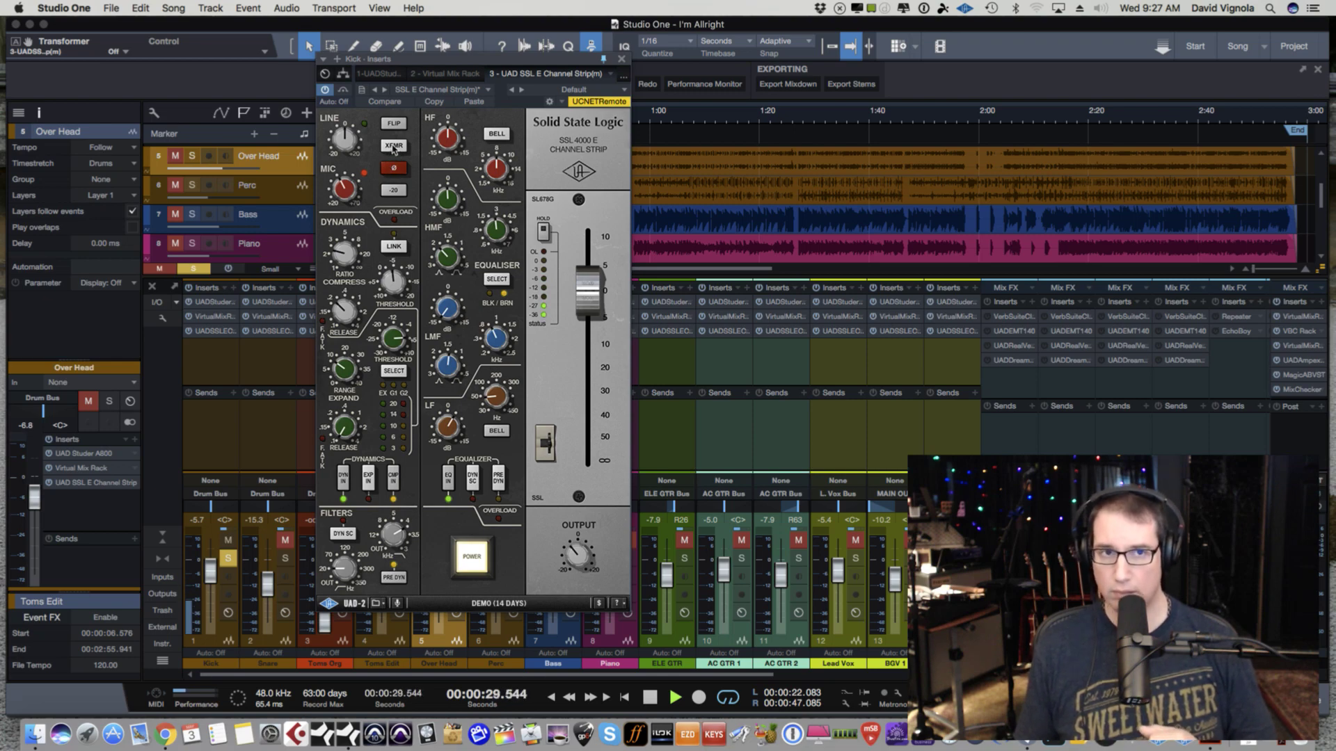
{"action": "left_click", "coordinate": [393, 146]}
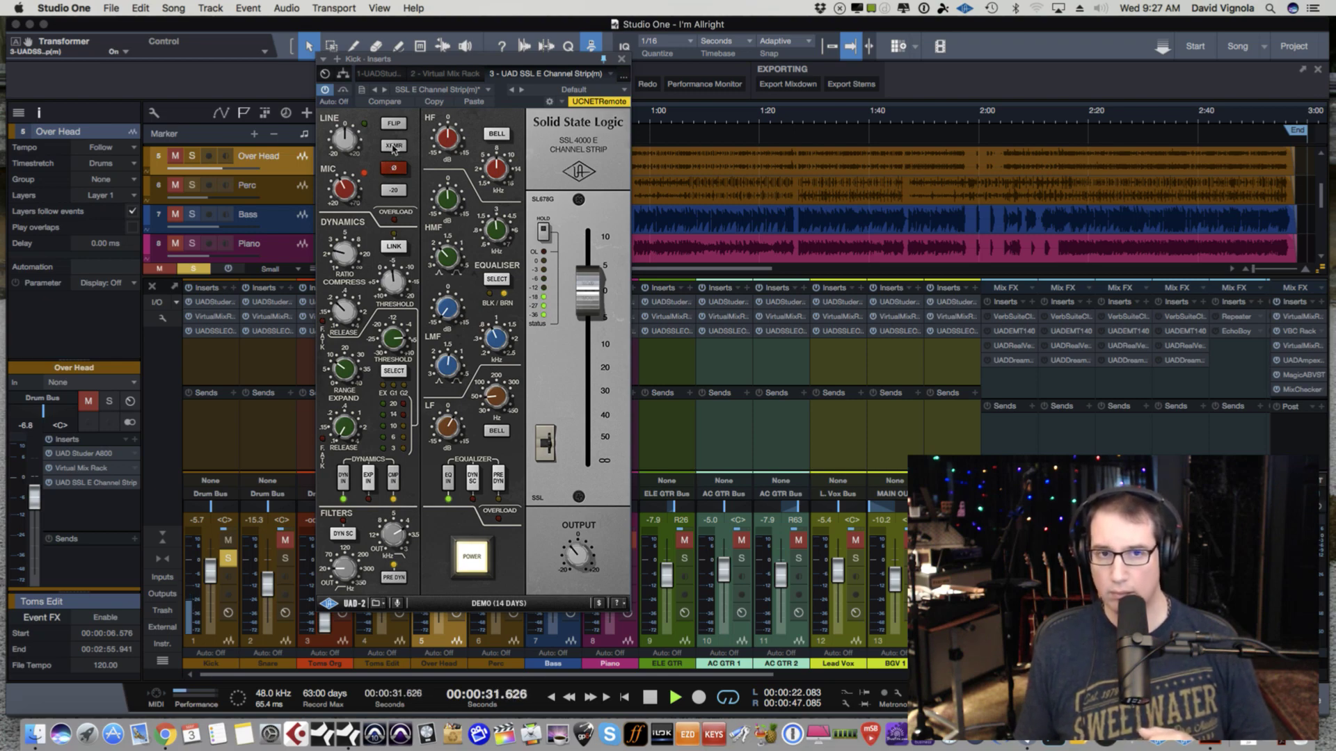
{"action": "left_click", "coordinate": [394, 145]}
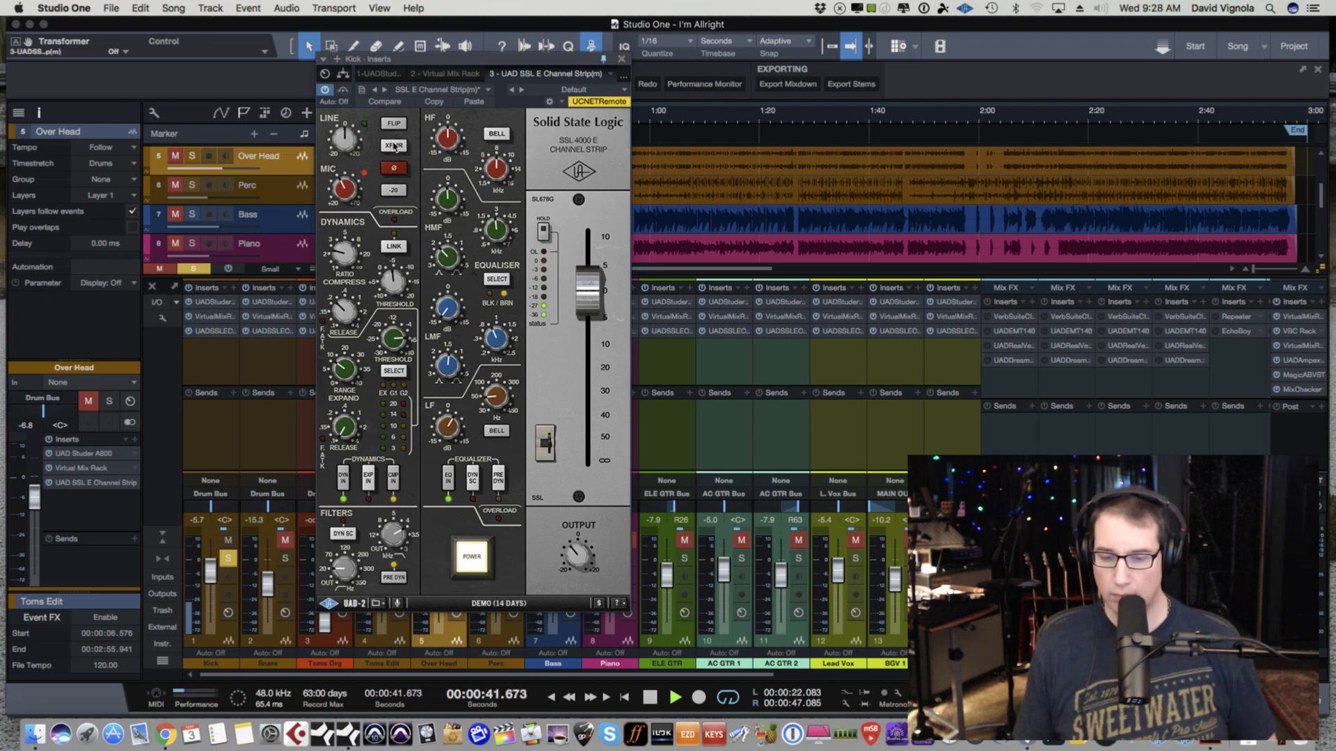
{"action": "key", "text": "space"}
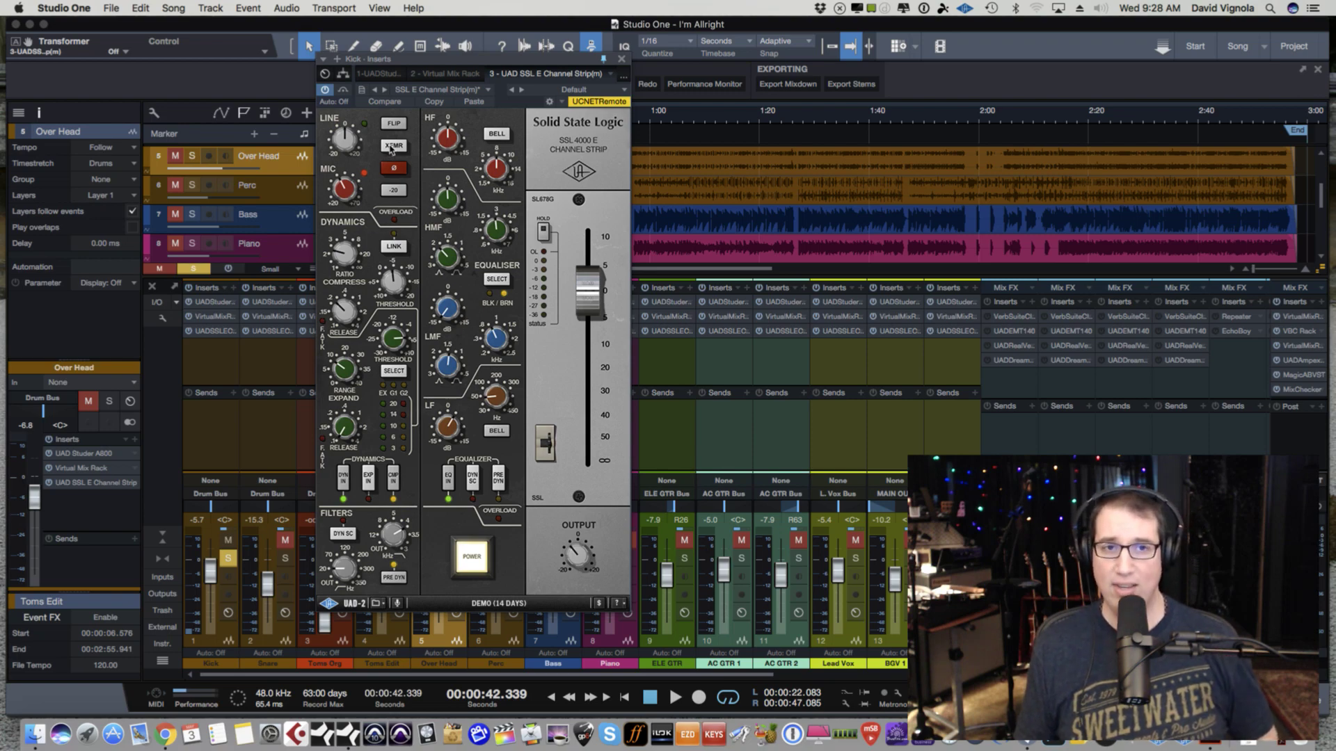
{"action": "left_click", "coordinate": [393, 146]}
{"action": "left_click", "coordinate": [394, 145]}
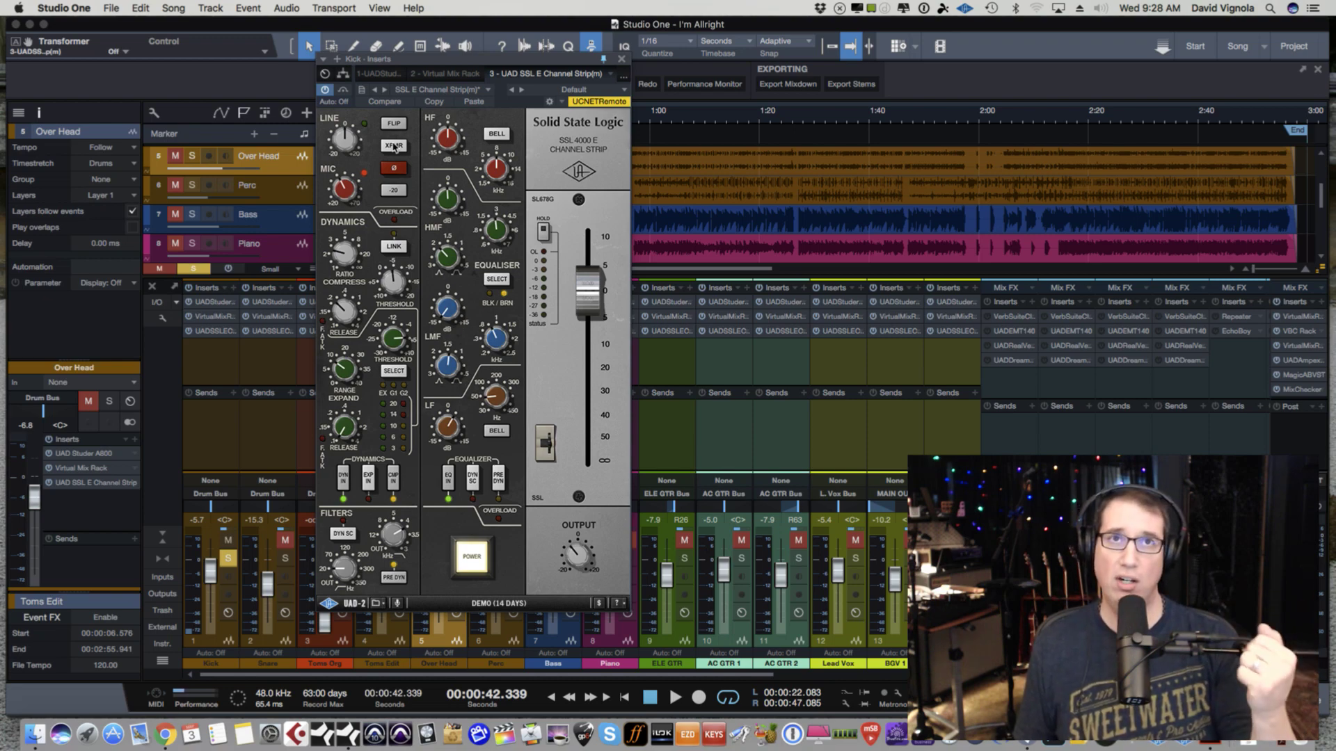
{"action": "key", "text": "space"}
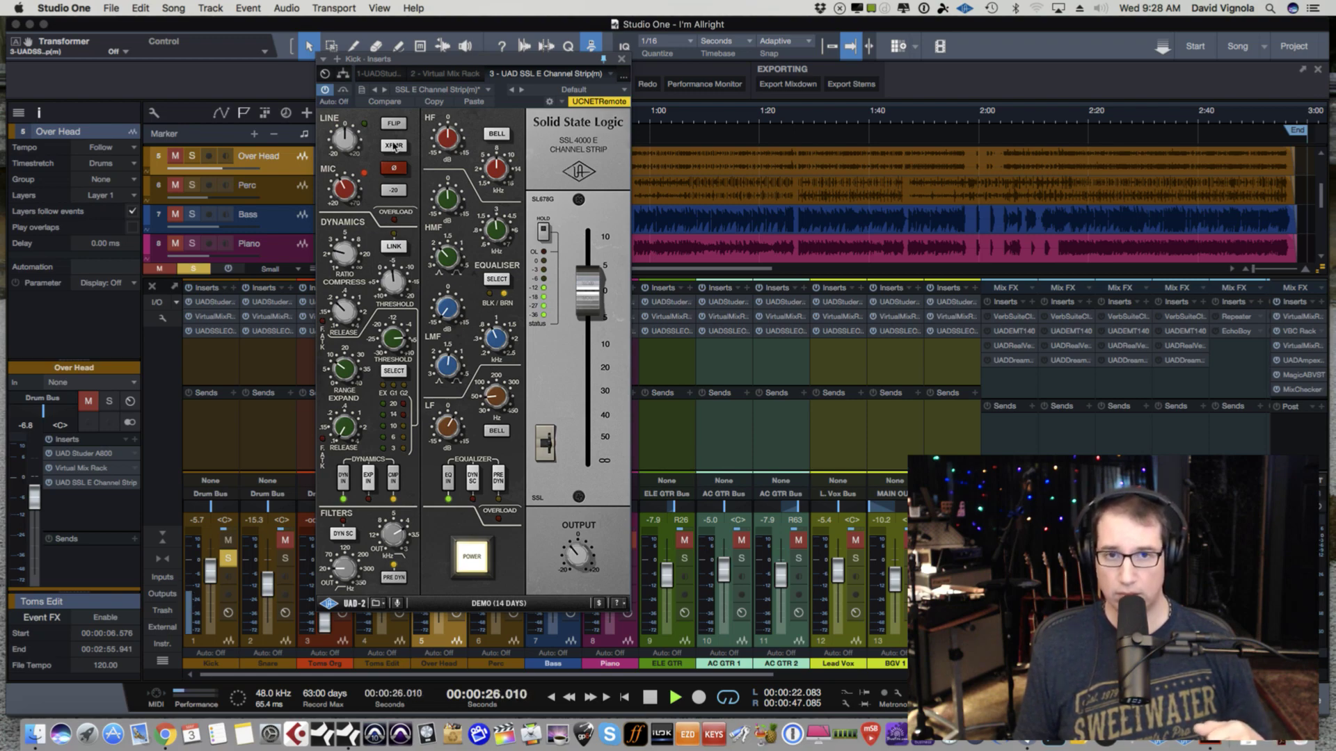
{"action": "left_click", "coordinate": [394, 145]}
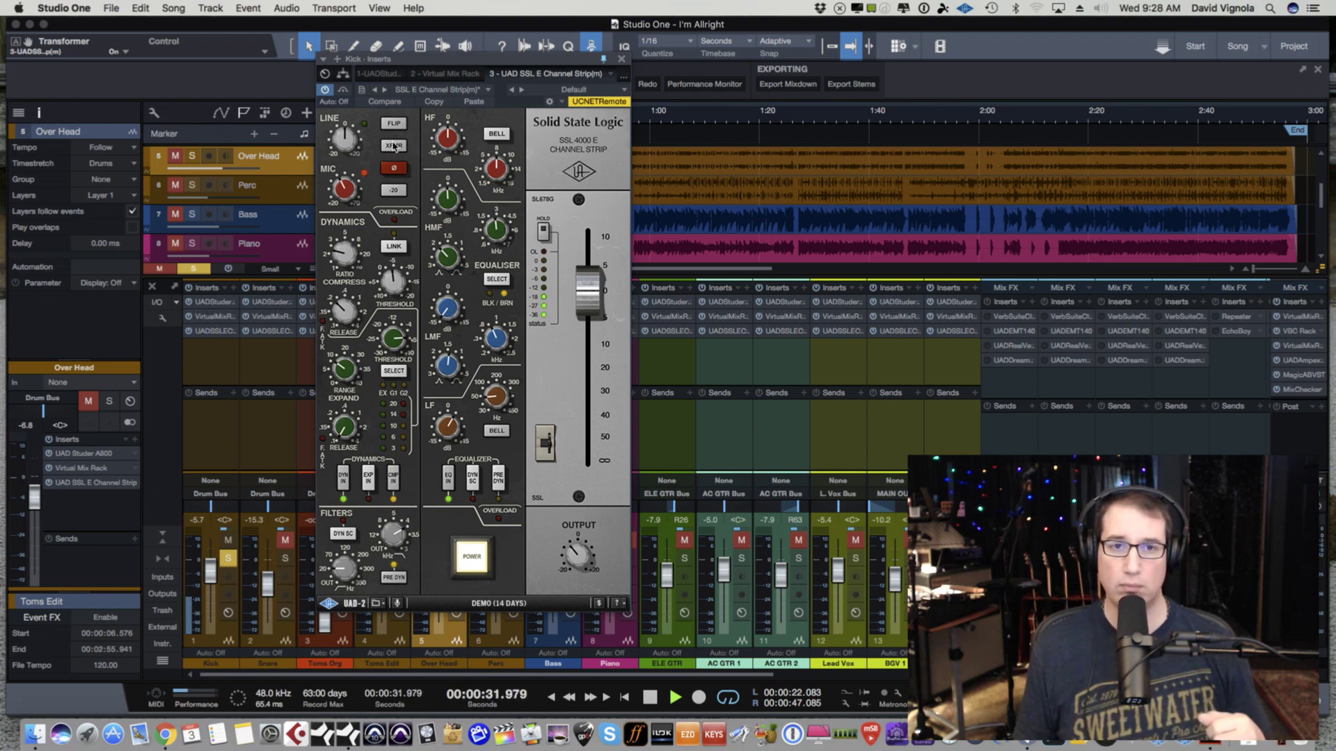
- Toggle the Kick strip's power to compare the bypassed and processed sound, leave it on, and stop playback
{"action": "left_click", "coordinate": [472, 560]}
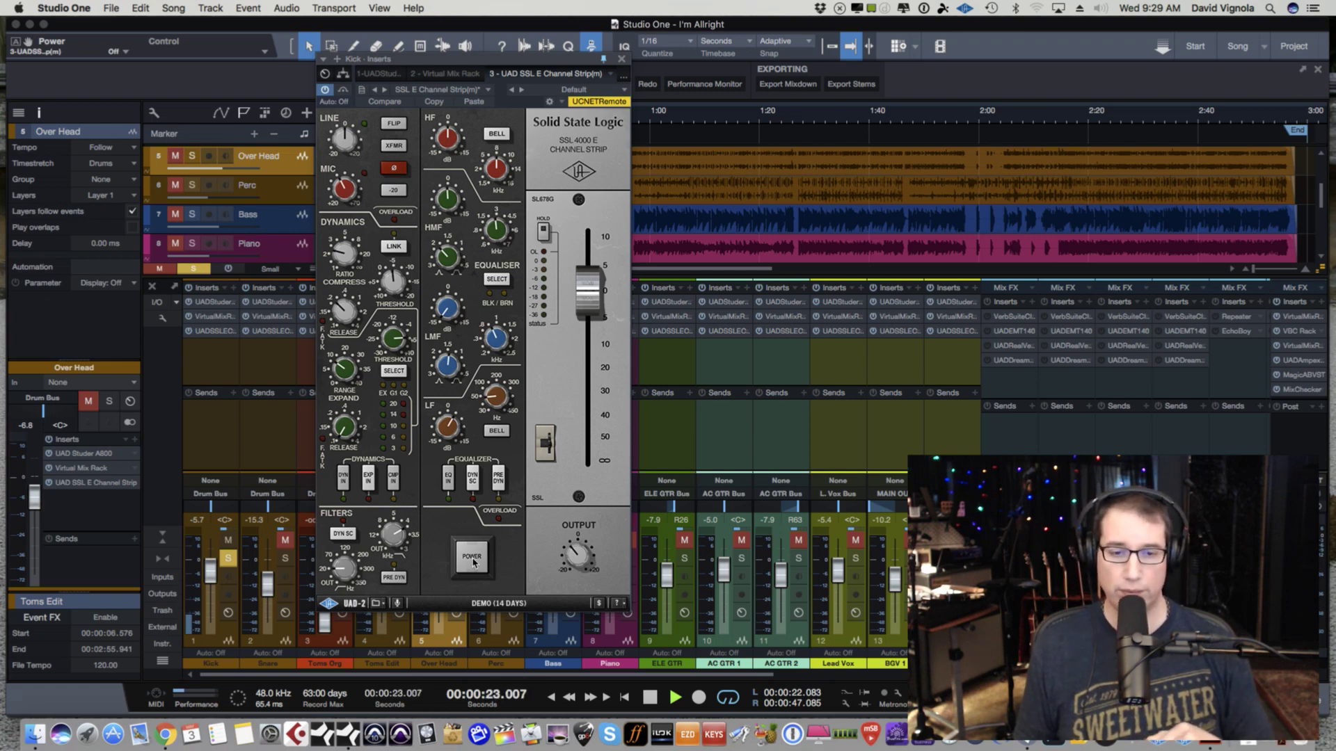
{"action": "left_click", "coordinate": [474, 563]}
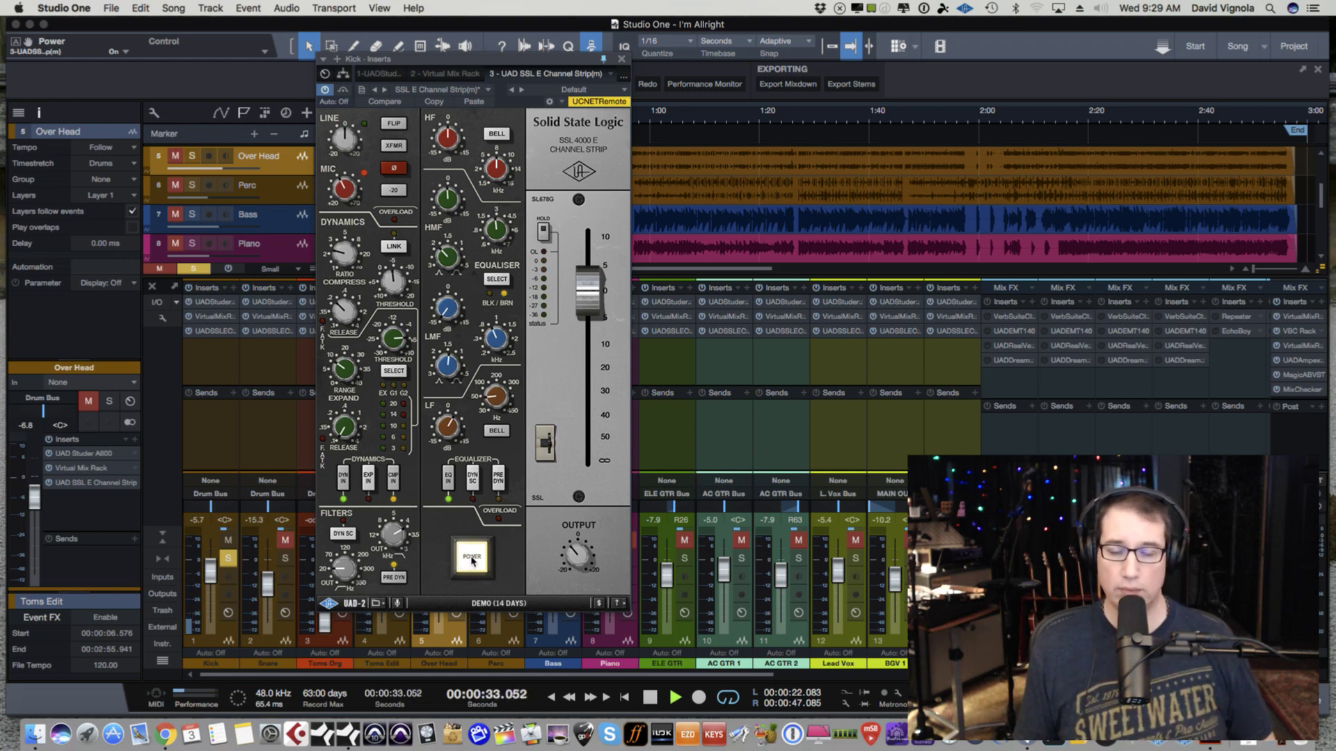
{"action": "key", "text": "space"}
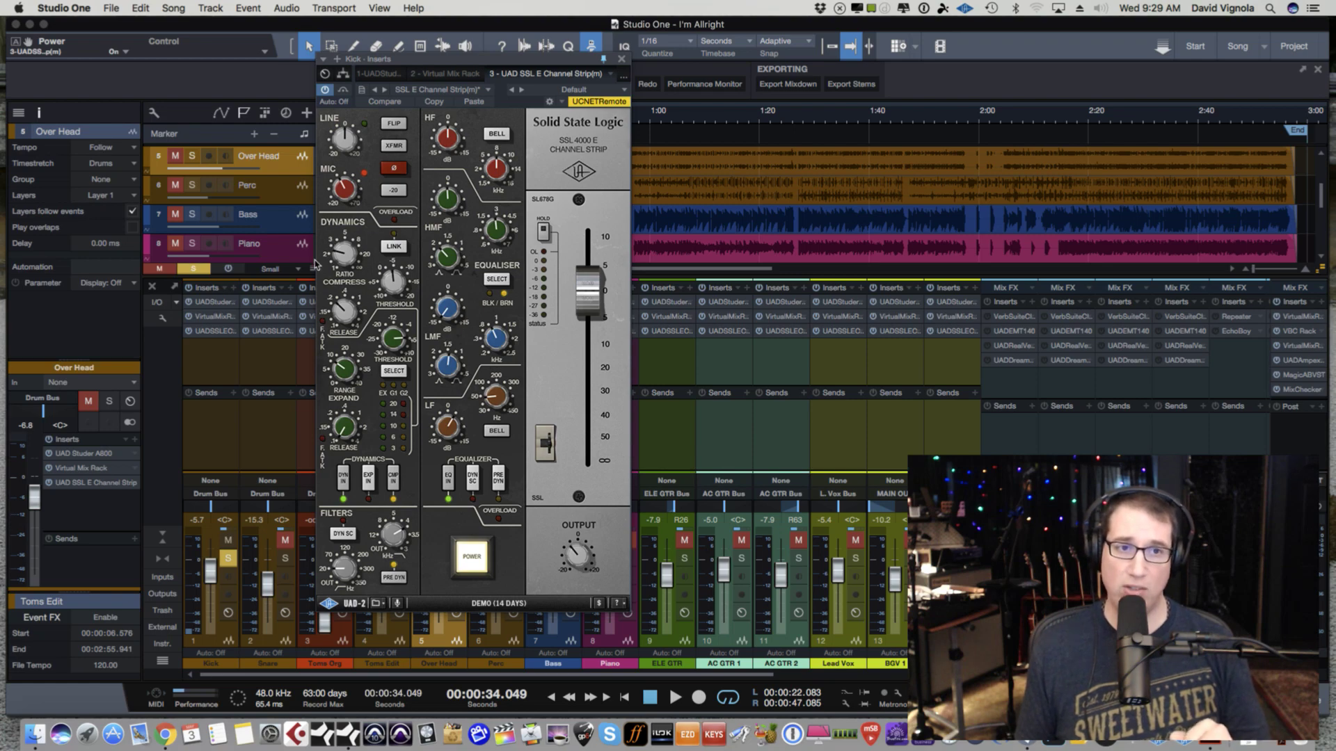
- Set the compressor attack on the Kick's SSL strip to Auto and close the strip
{"action": "left_click", "coordinate": [323, 324]}
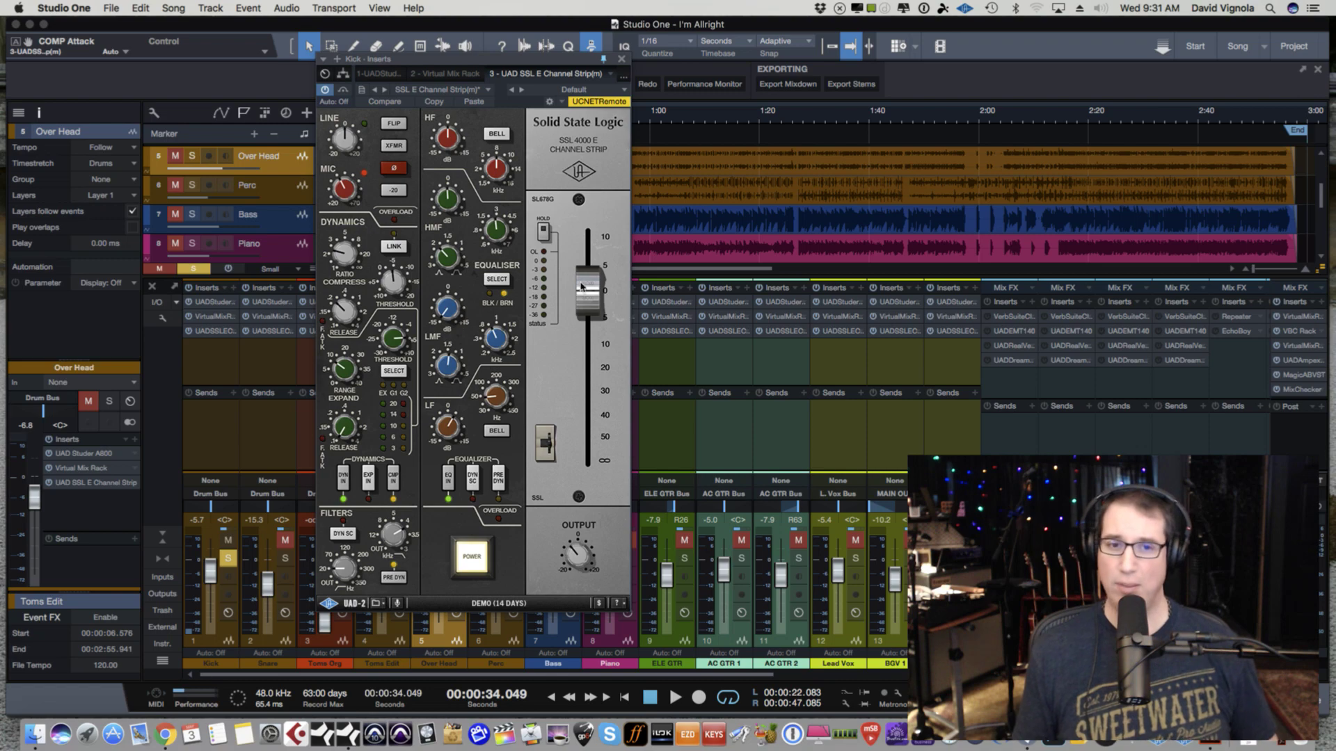
{"action": "left_click", "coordinate": [622, 59]}
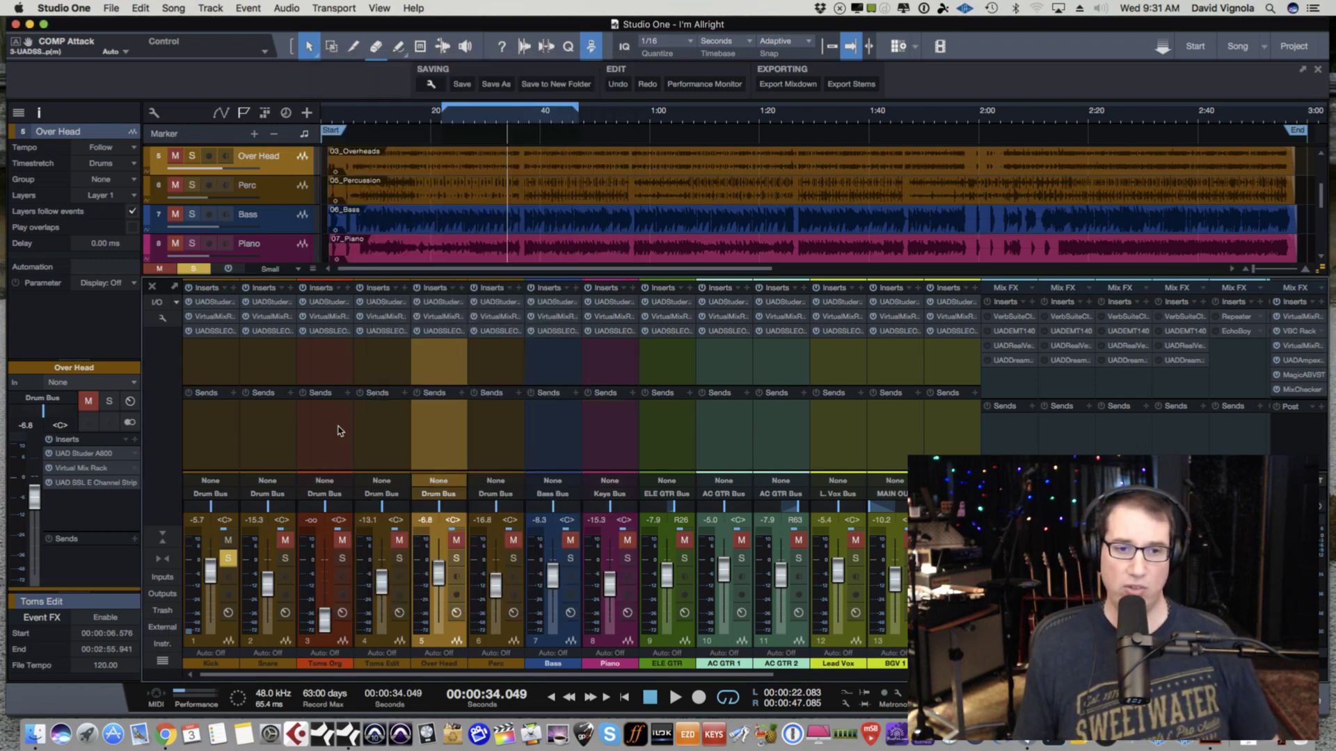
- Solo the Snare, Toms Edit, Over Head and Perc channels together with the Kick and play the loop
{"action": "left_click", "coordinate": [284, 558]}
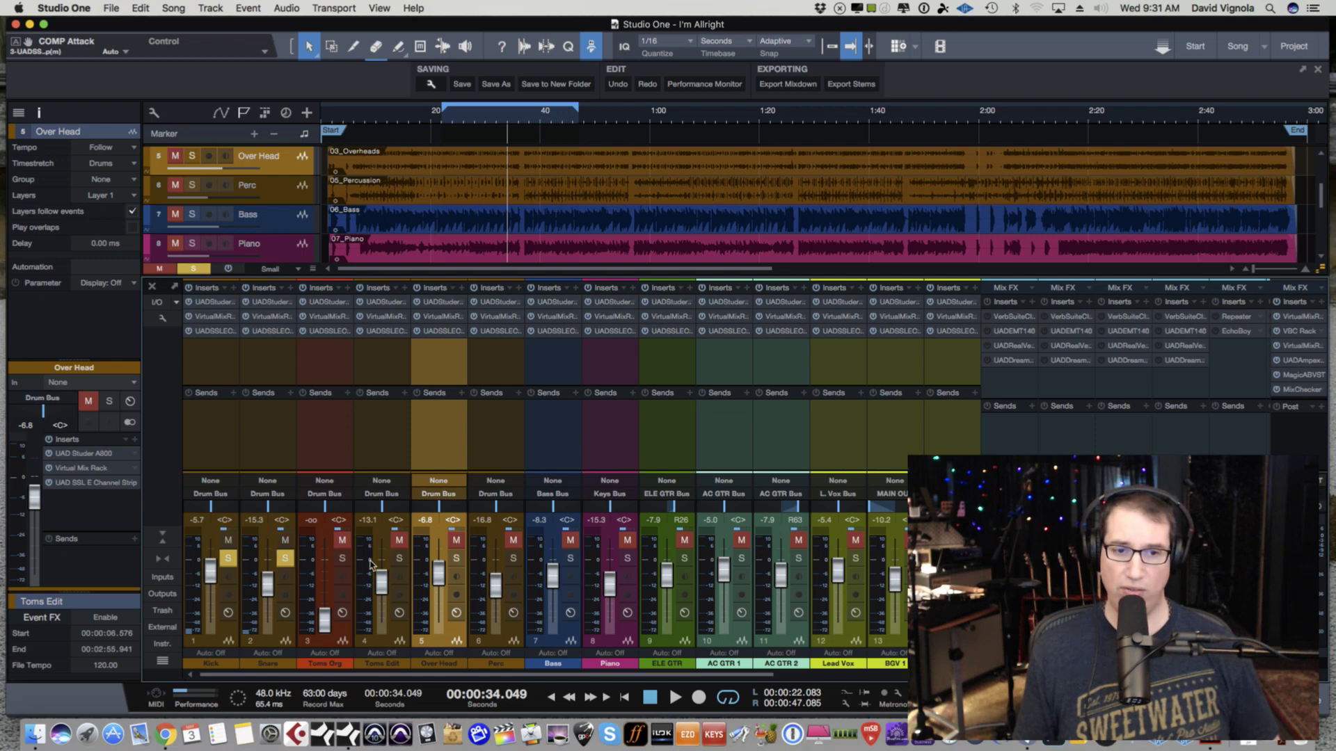
{"action": "left_click", "coordinate": [399, 557]}
{"action": "left_click", "coordinate": [455, 558]}
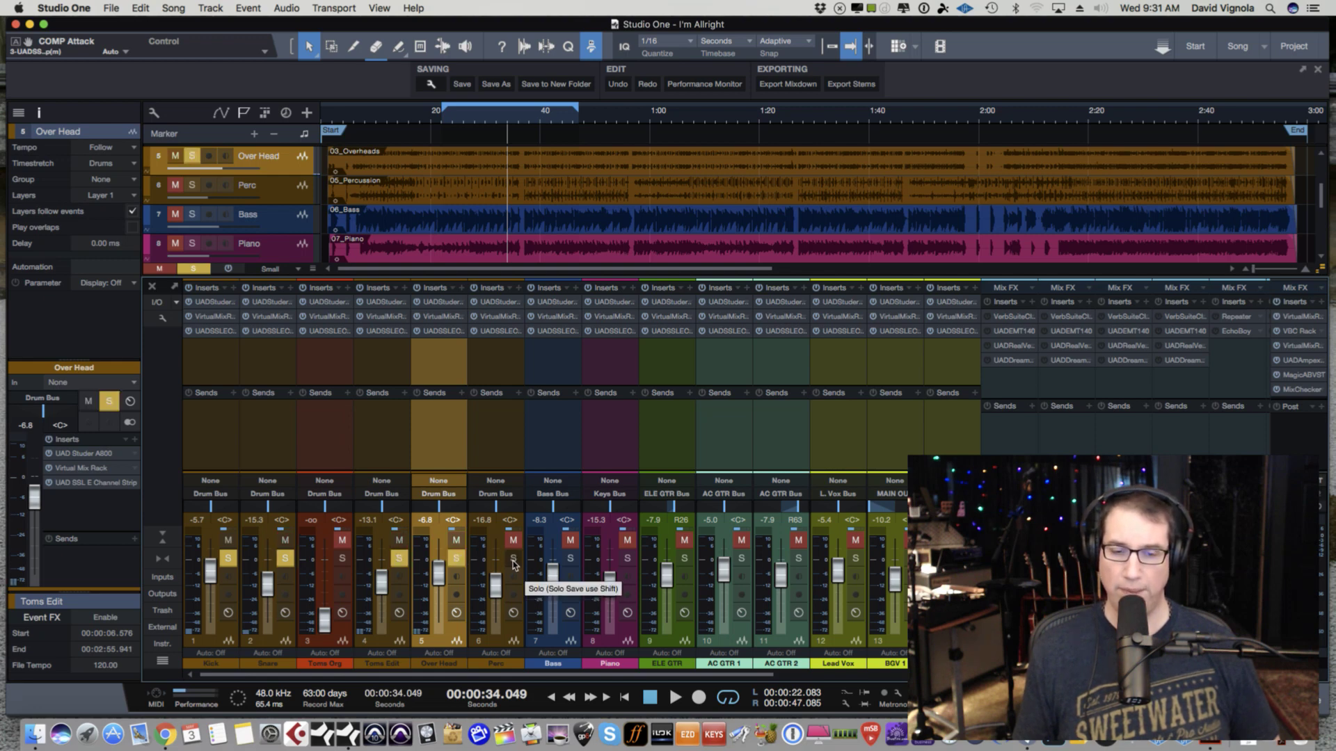
{"action": "left_click", "coordinate": [512, 559]}
{"action": "key", "text": "space"}
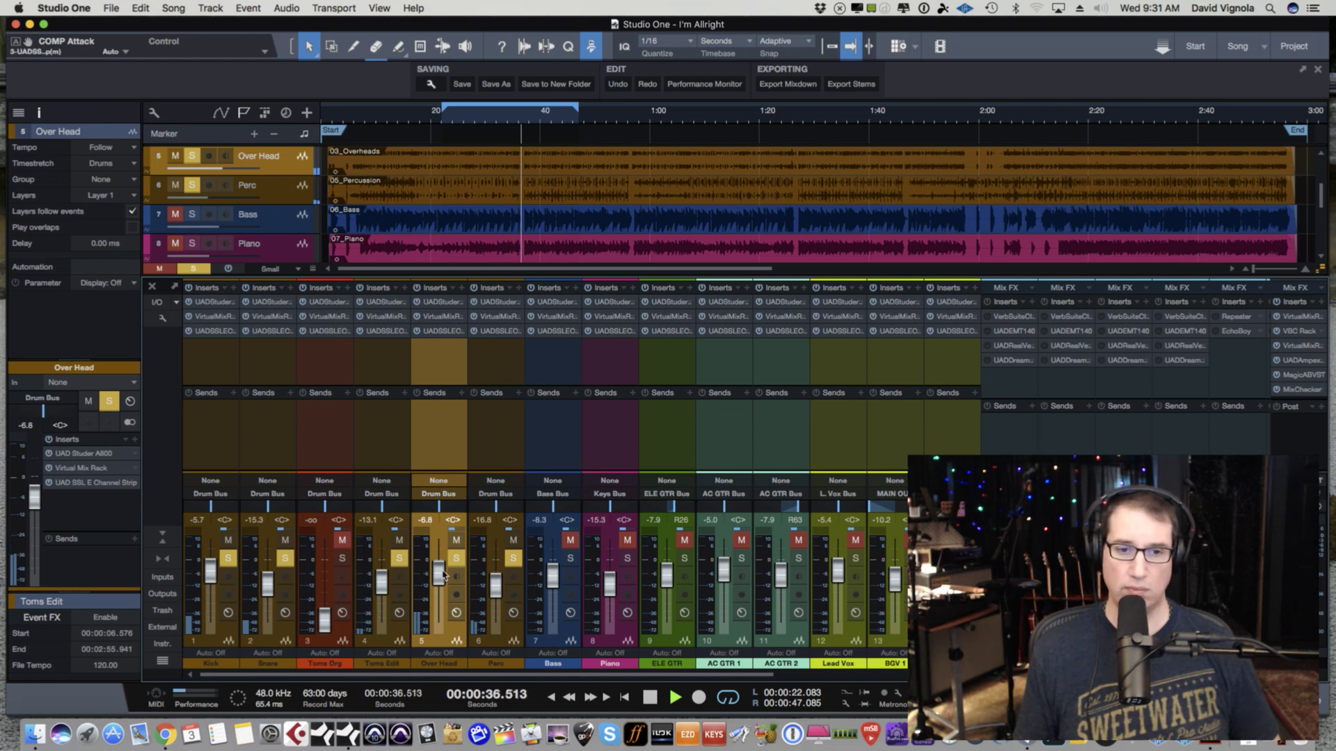
- Lower the Over Head channel's volume to -12.4 dB and the Kick's volume to -8.6 dB
{"action": "left_click_drag", "start_coordinate": [441, 574], "coordinate": [441, 581]}
{"action": "left_click_drag", "start_coordinate": [211, 575], "coordinate": [210, 581]}
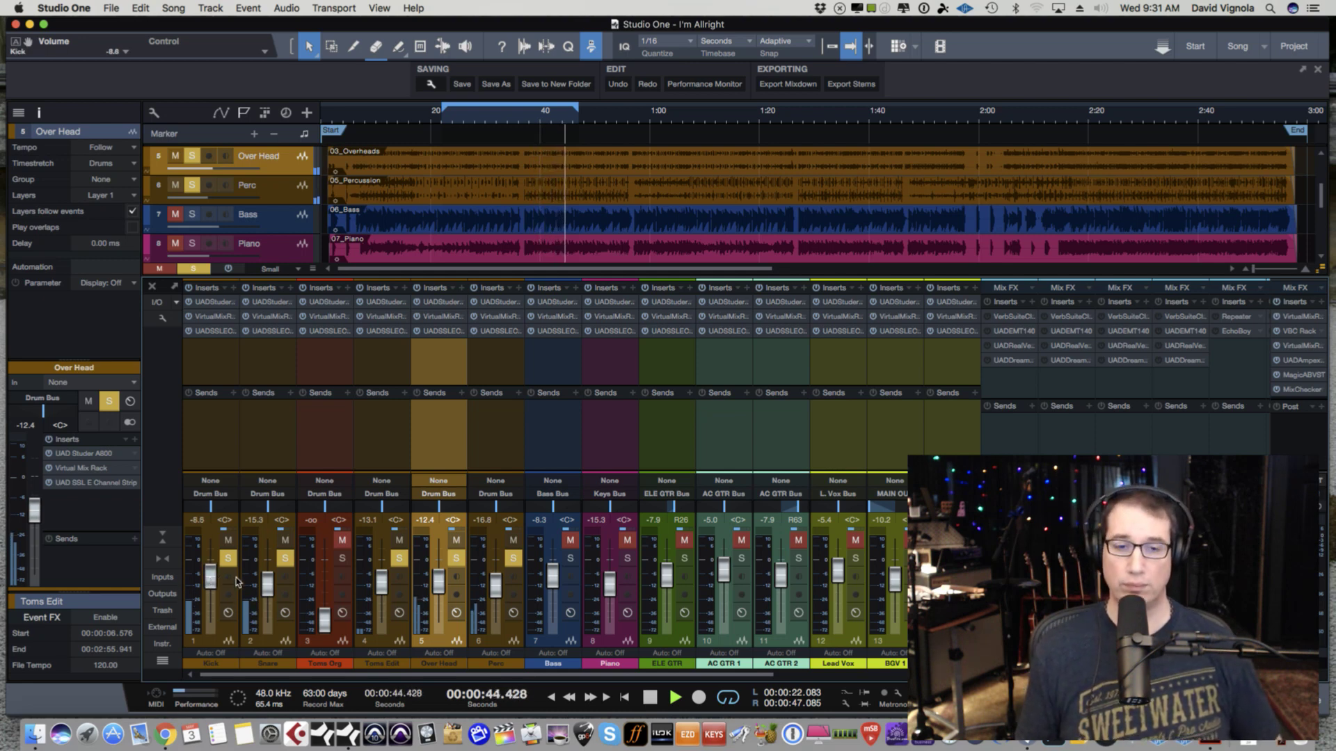
- Lower the Over Head volume to -13.1 dB and toggle the SSL strips on the Kick through Perc channels for comparison, stopping playback
{"action": "left_click_drag", "start_coordinate": [439, 581], "coordinate": [439, 583]}
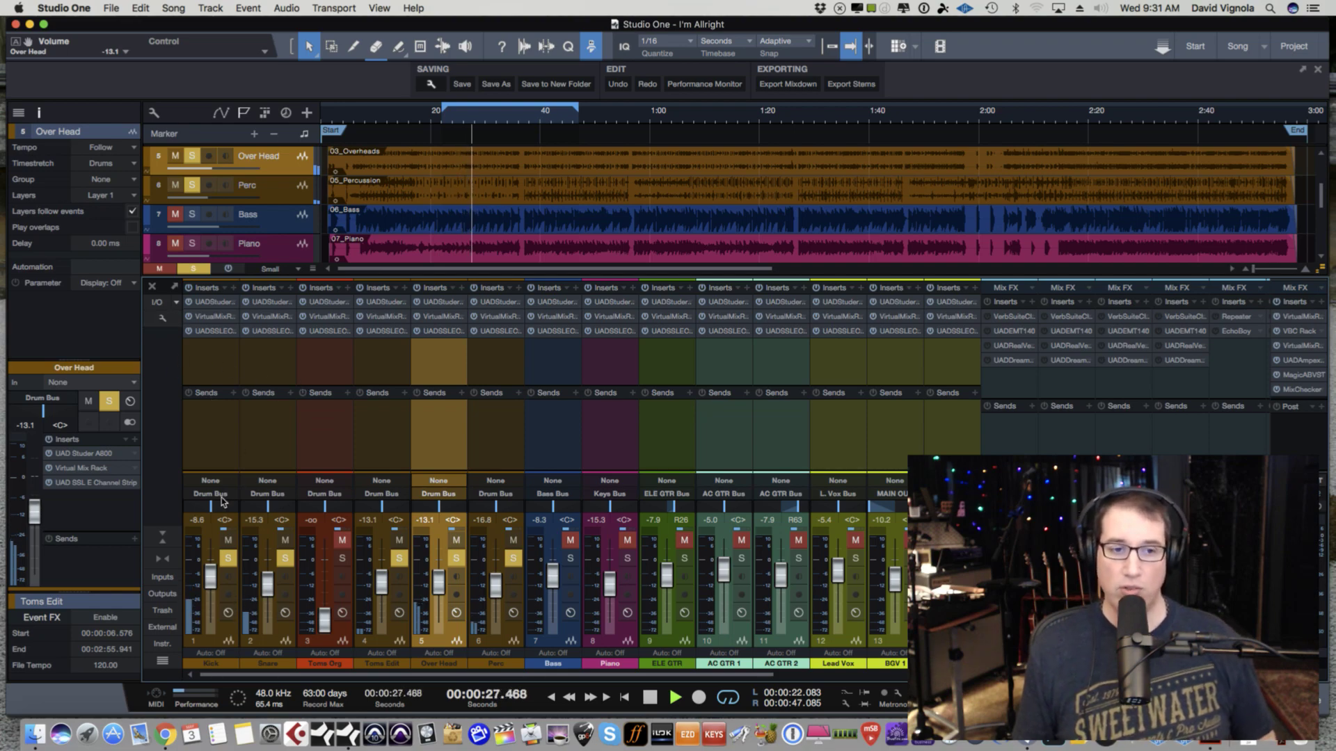
{"action": "left_click", "coordinate": [229, 643]}
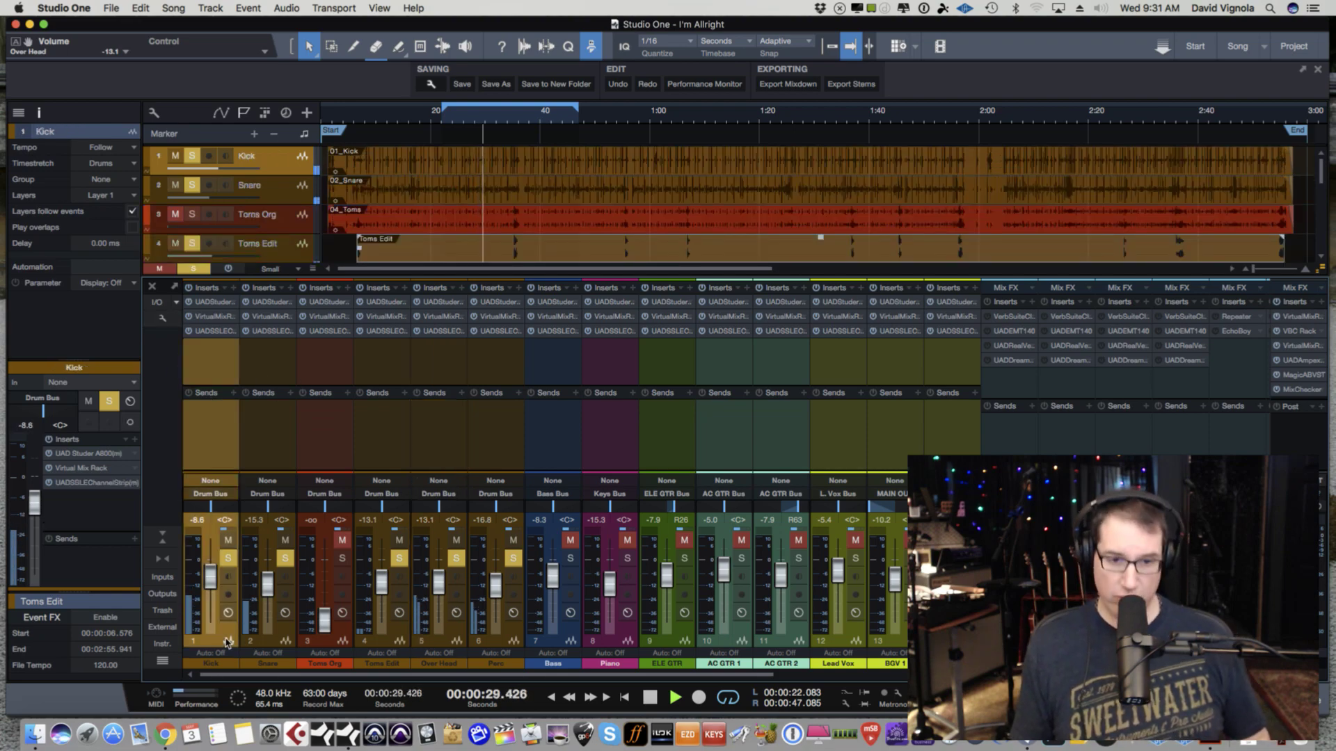
{"action": "left_click", "coordinate": [500, 644]}
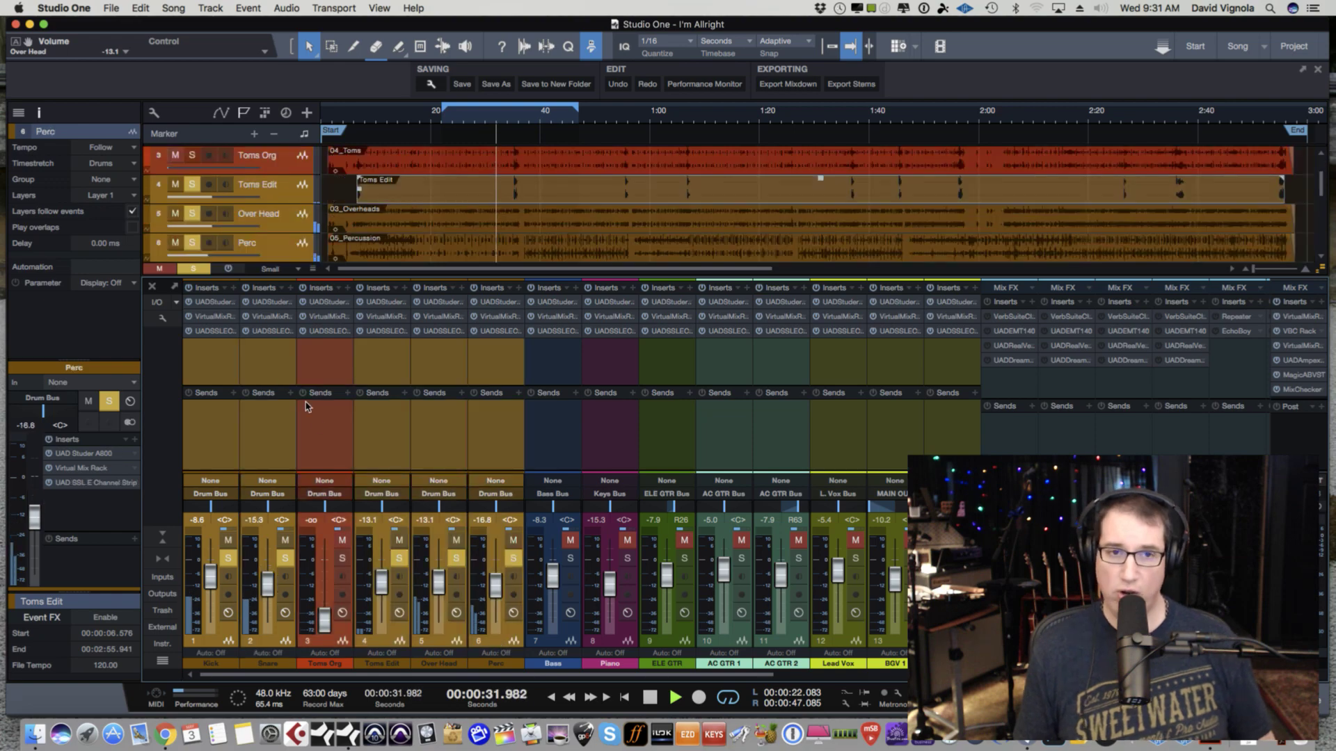
{"action": "left_click", "coordinate": [190, 331]}
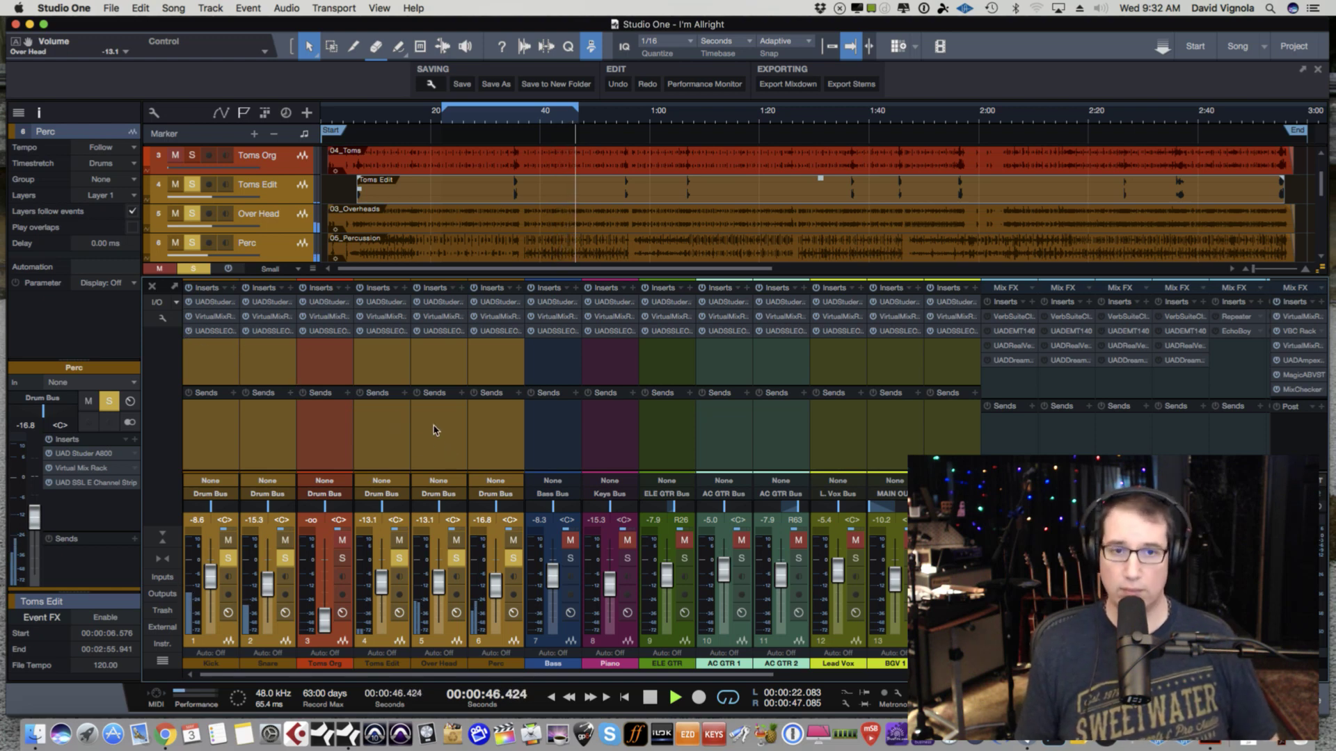
{"action": "key", "text": "space"}
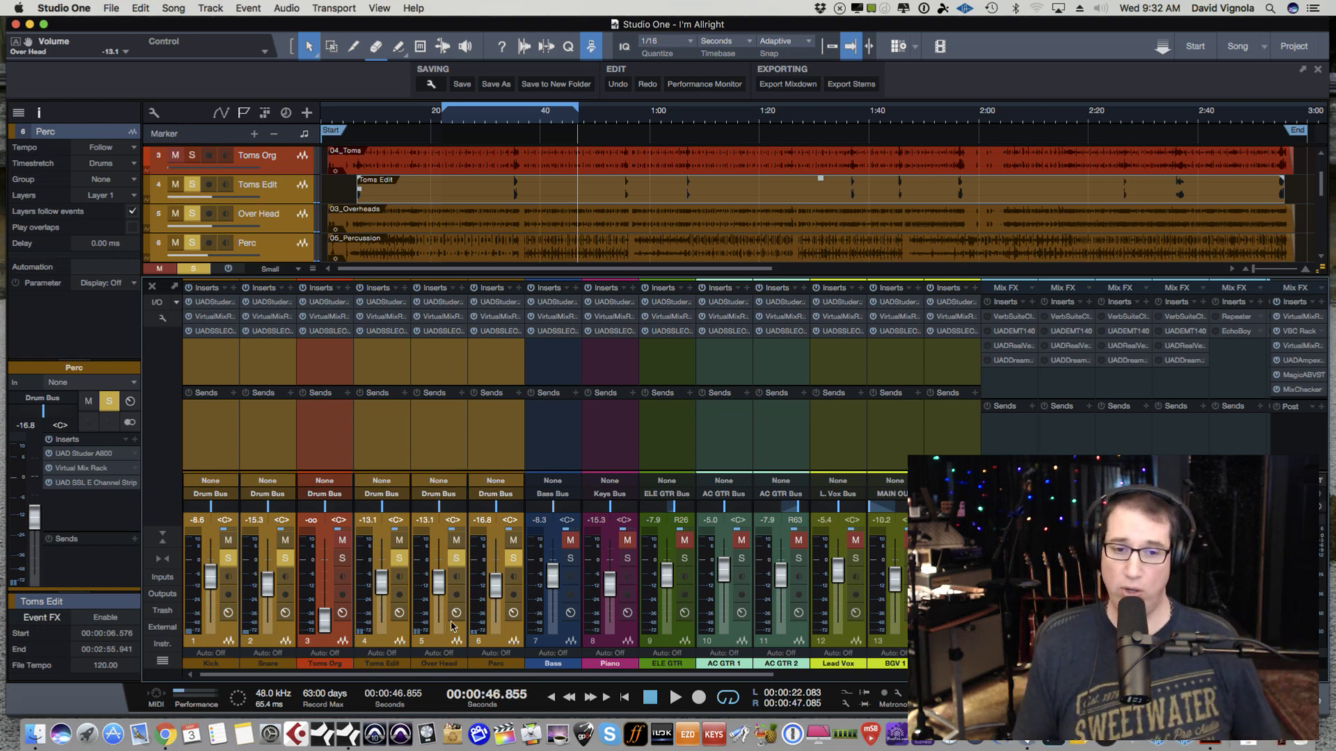
- Open the Kick channel's UAD Studer A800 tape plug-in to examine its controls, and close it
{"action": "mouse_move", "coordinate": [457, 674]}
{"action": "left_mouse_down"}
{"action": "mouse_move", "coordinate": [501, 673]}
{"action": "mouse_move", "coordinate": [452, 670]}
{"action": "left_mouse_up"}
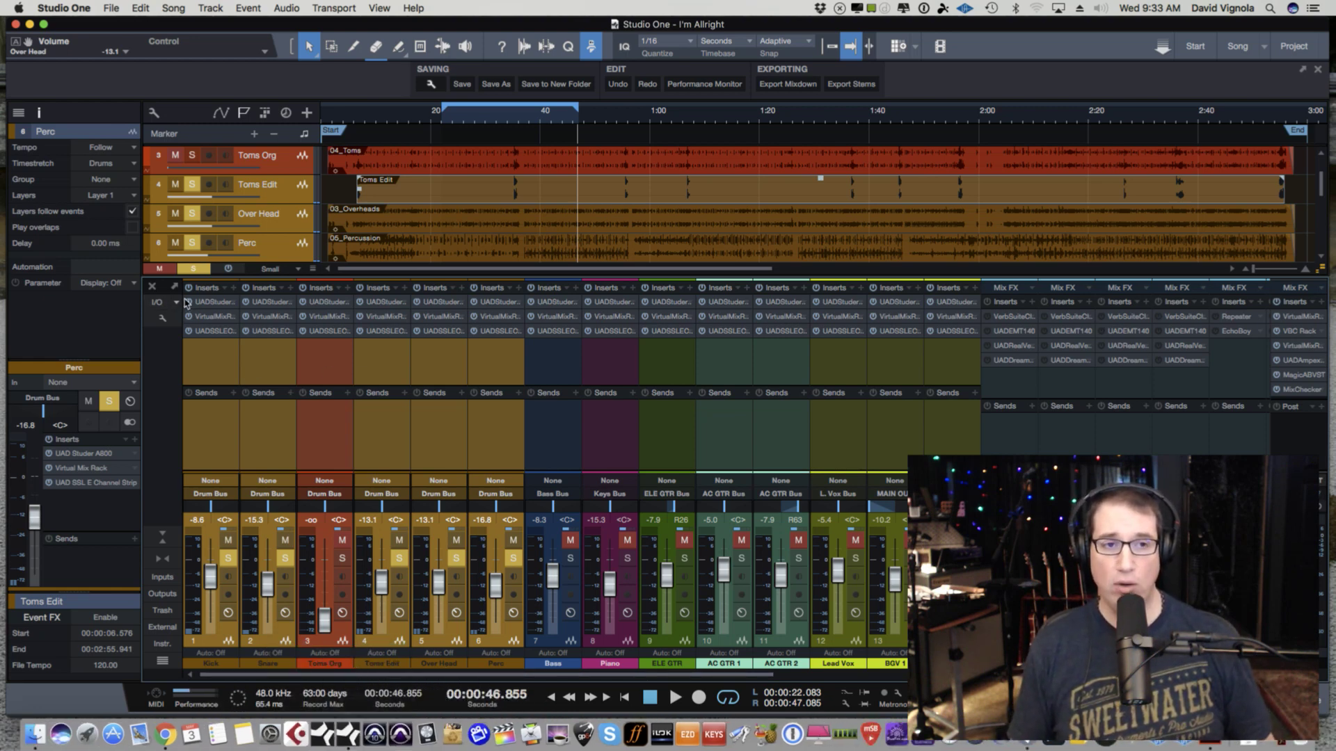
{"action": "left_click", "coordinate": [214, 302]}
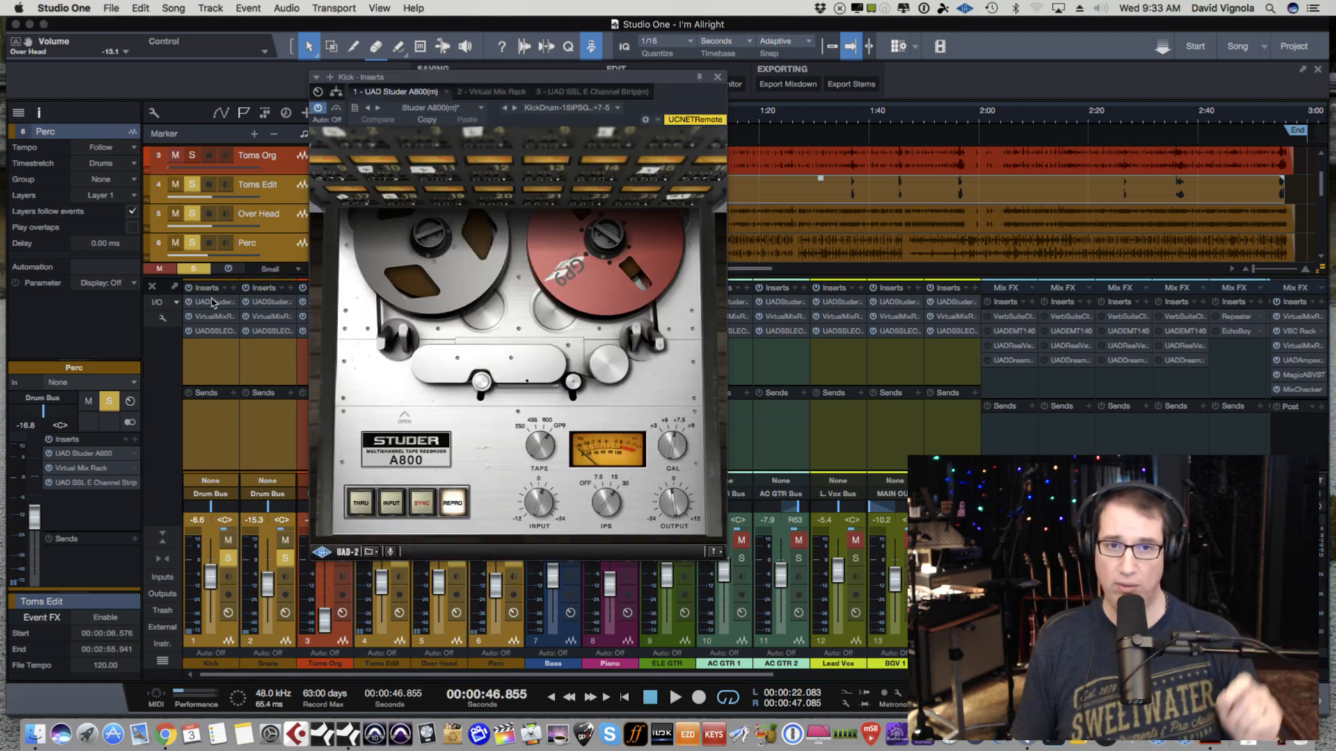
{"action": "left_click", "coordinate": [719, 78]}
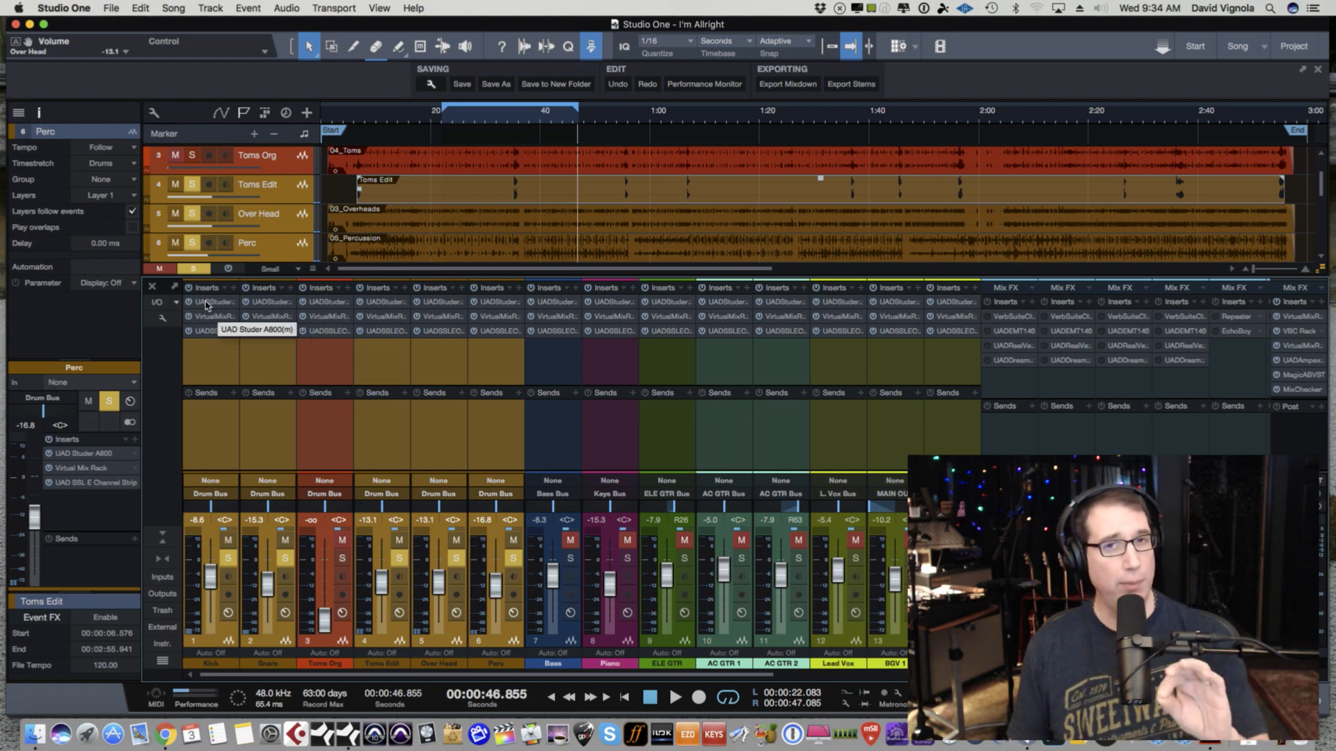
{"action": "left_click", "coordinate": [207, 304]}
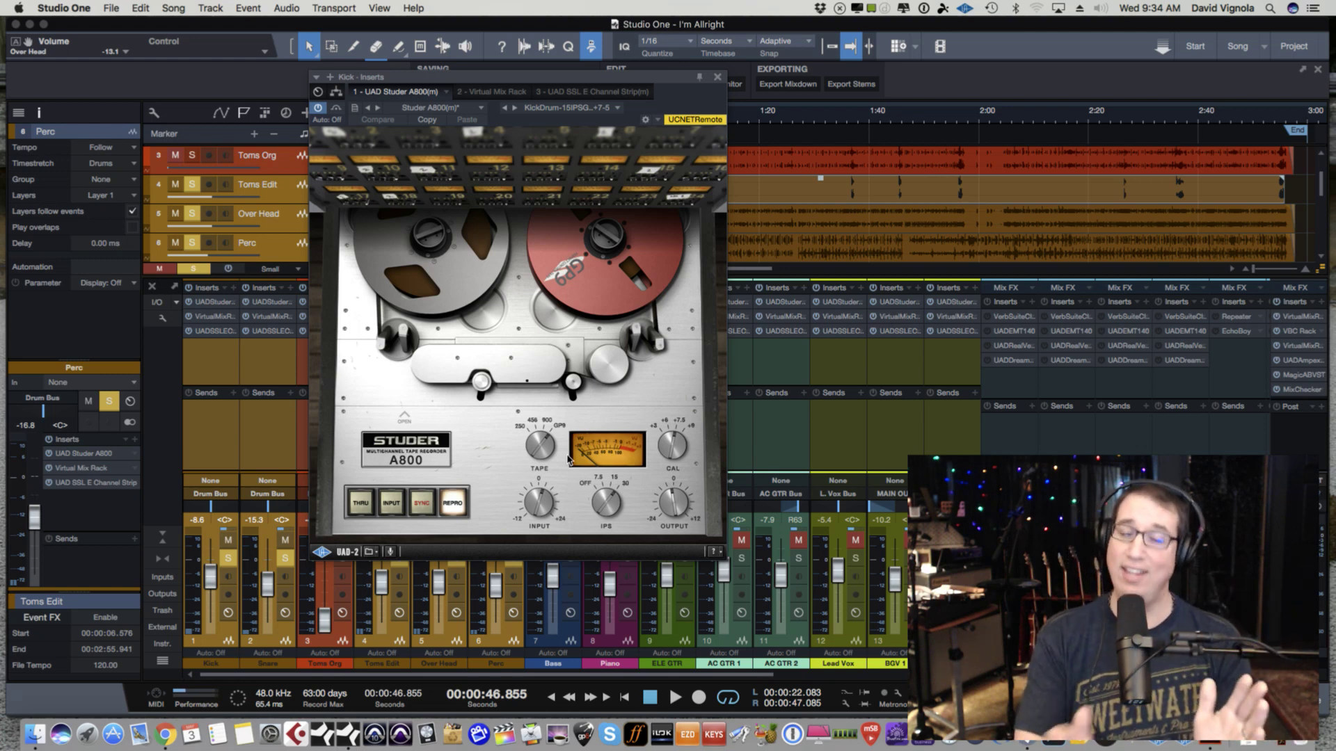
{"action": "left_click", "coordinate": [718, 78]}
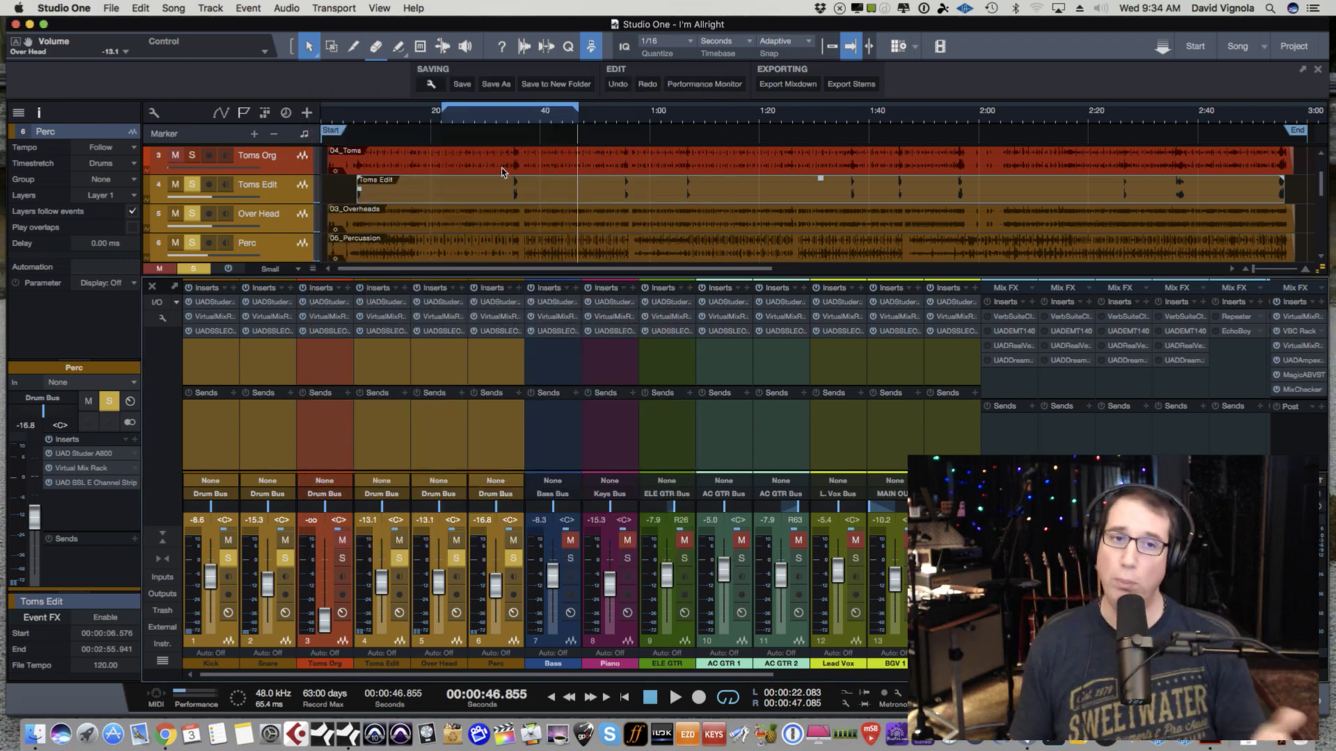
- Play from the loop start, unmute and solo the Bass with the drums, and raise its volume to -3.9 dB
{"action": "left_click", "coordinate": [445, 124]}
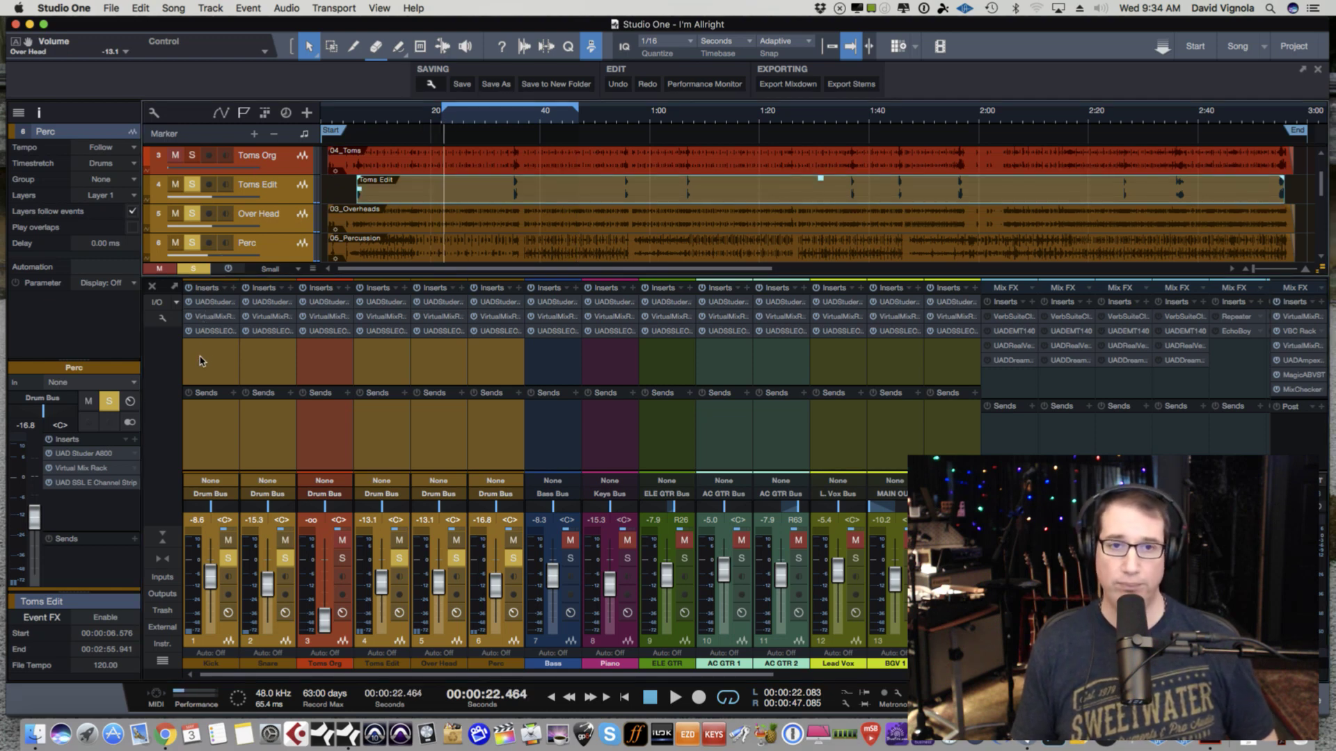
{"action": "key", "text": "space"}
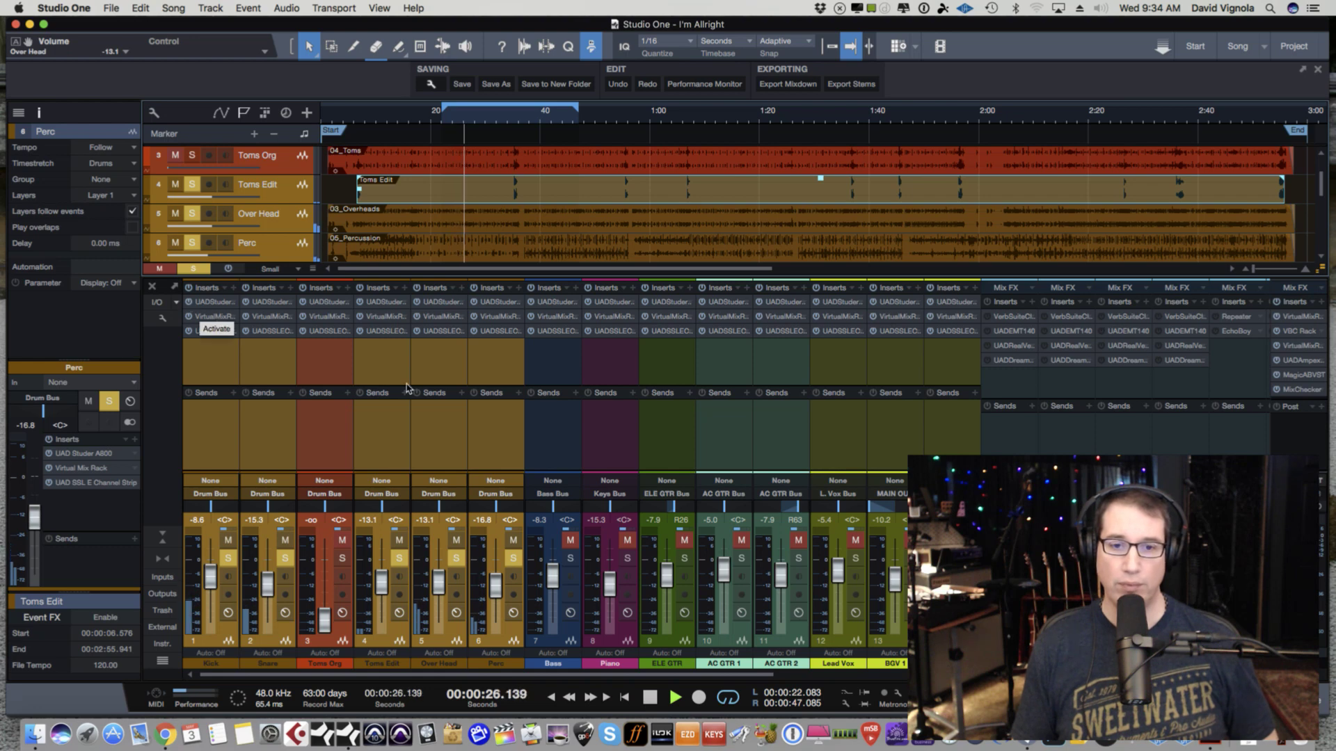
{"action": "left_click", "coordinate": [571, 540]}
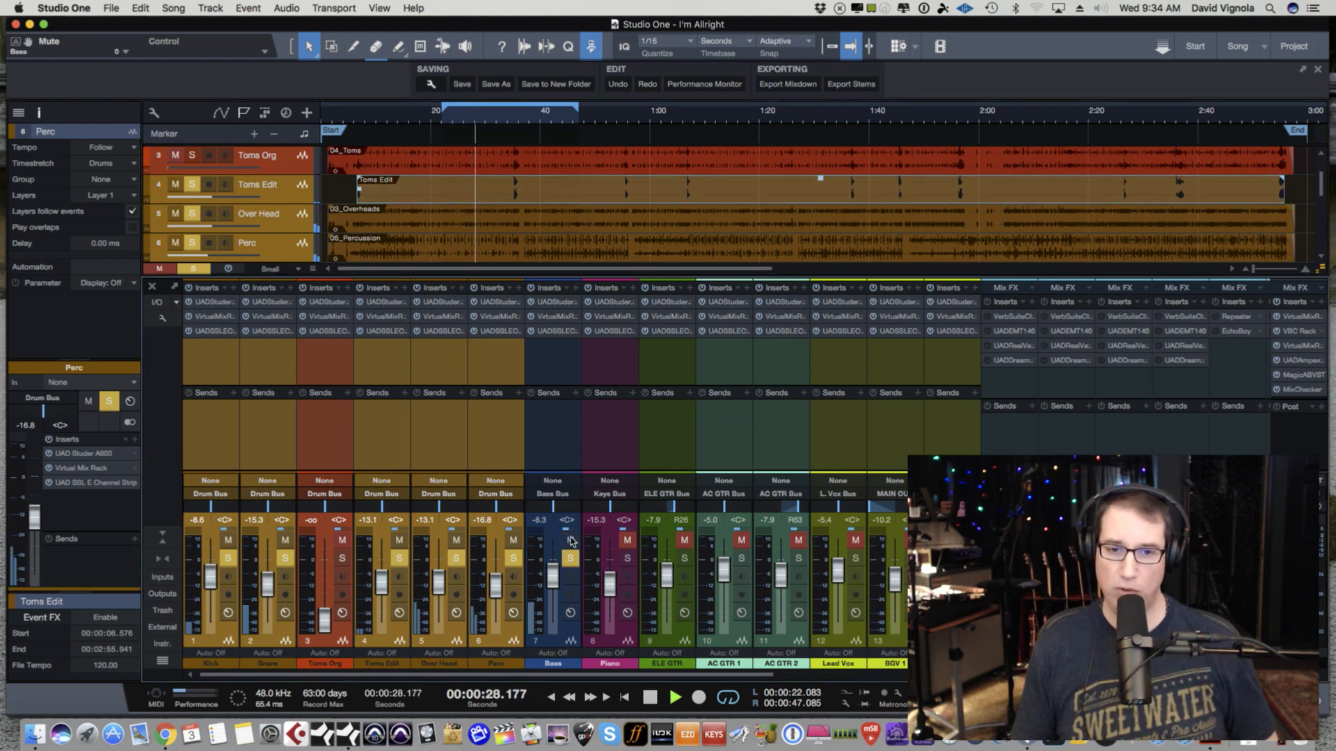
{"action": "left_click_drag", "start_coordinate": [553, 578], "coordinate": [556, 563]}
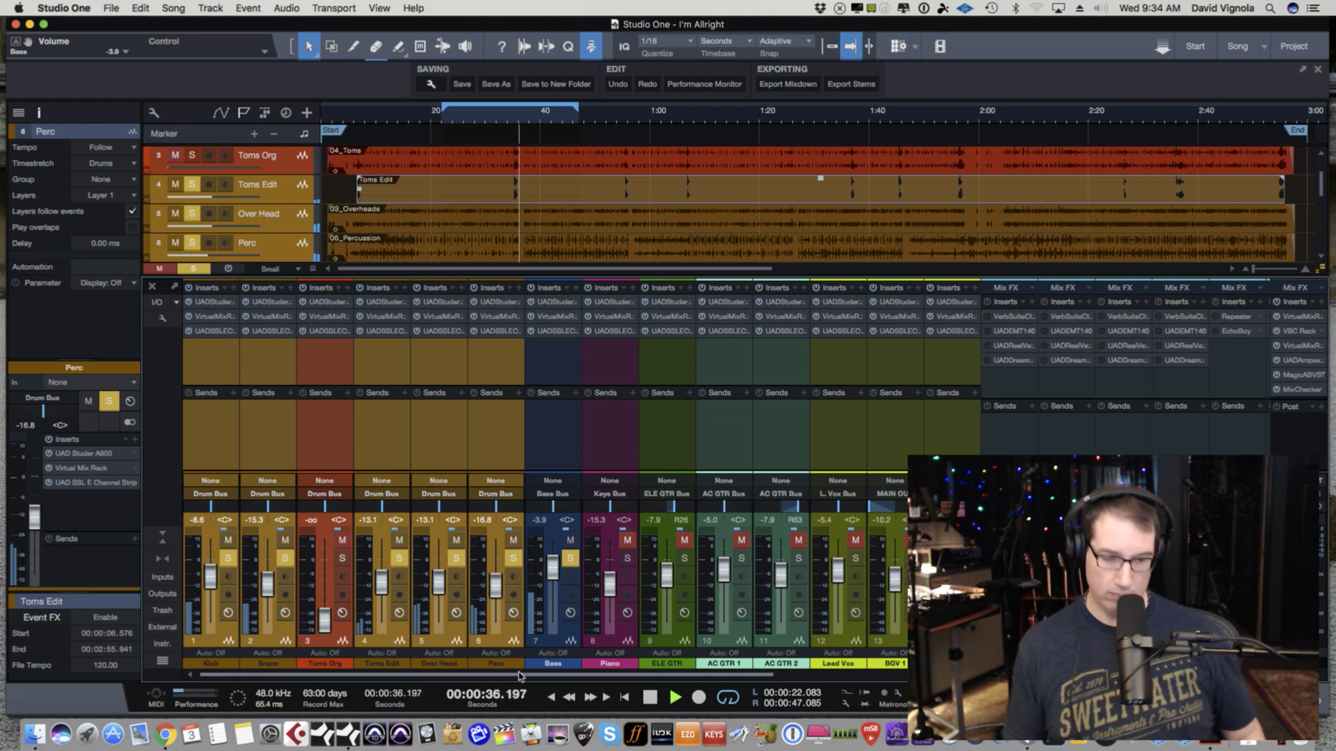
- Extend the loop end to 1:04.091 and toggle the Studer A800 on the Kick through Bass channels to compare the sound, stopping playback
{"action": "left_click", "coordinate": [560, 656]}
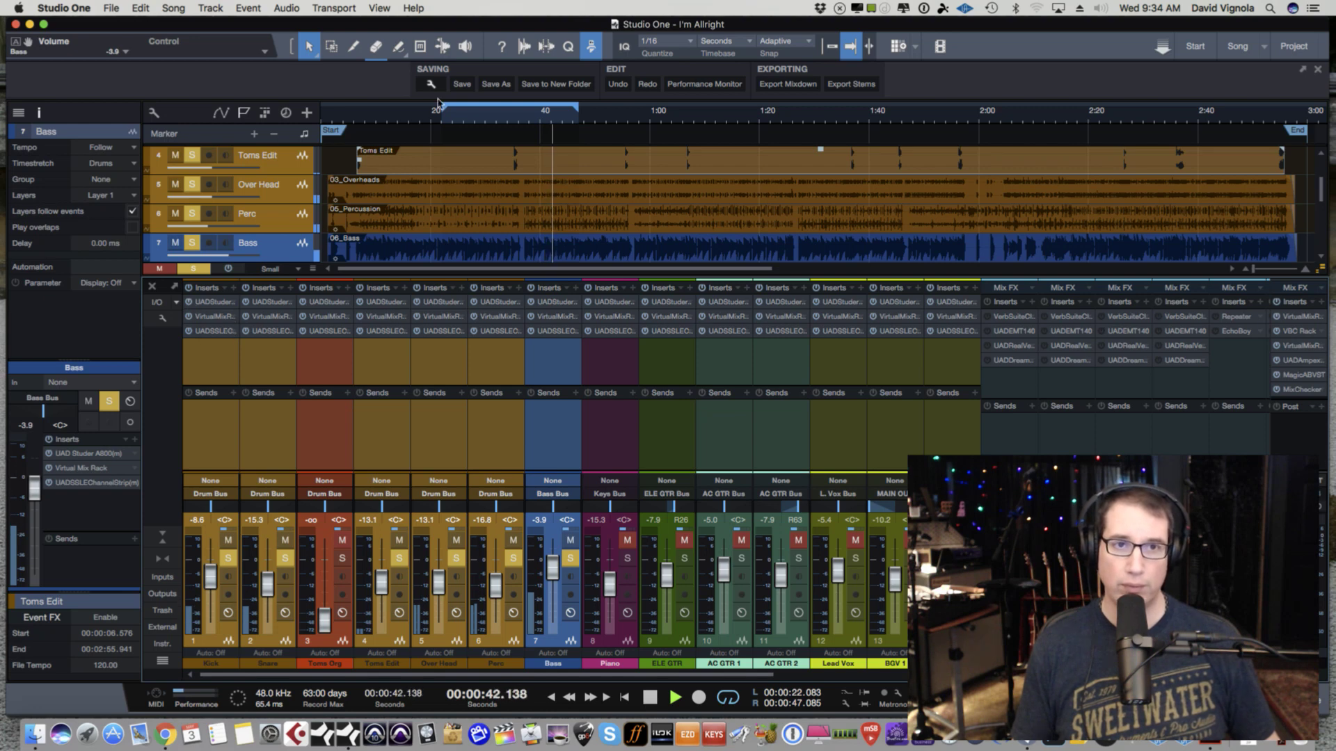
{"action": "left_click_drag", "start_coordinate": [578, 110], "coordinate": [673, 115]}
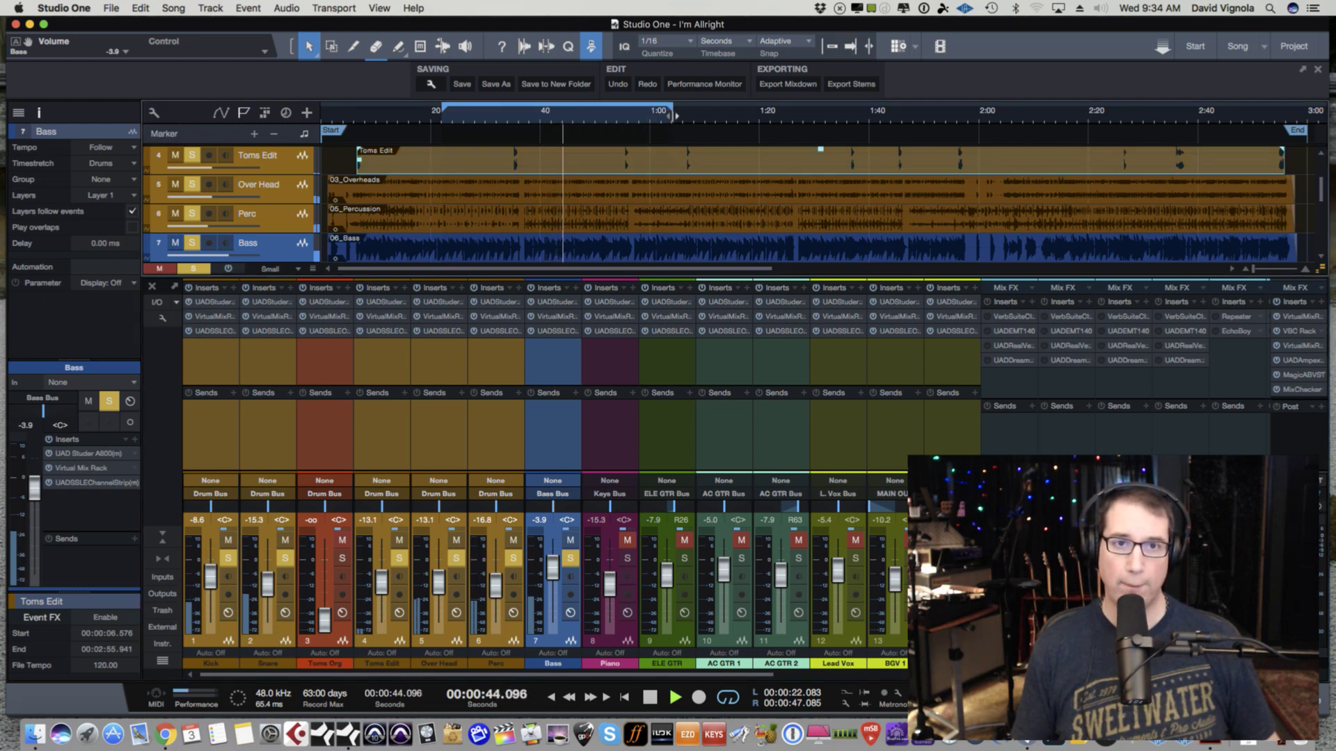
{"action": "left_click", "coordinate": [188, 303]}
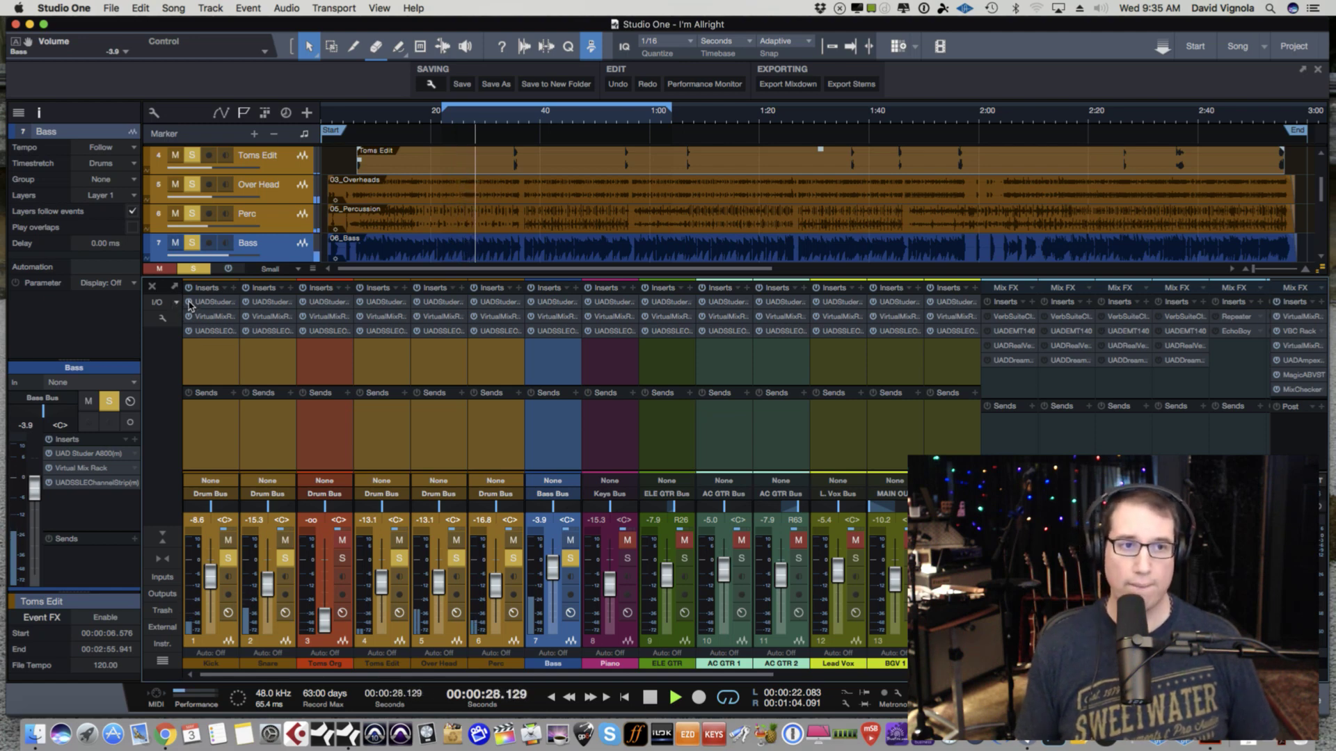
{"action": "left_click", "coordinate": [188, 302]}
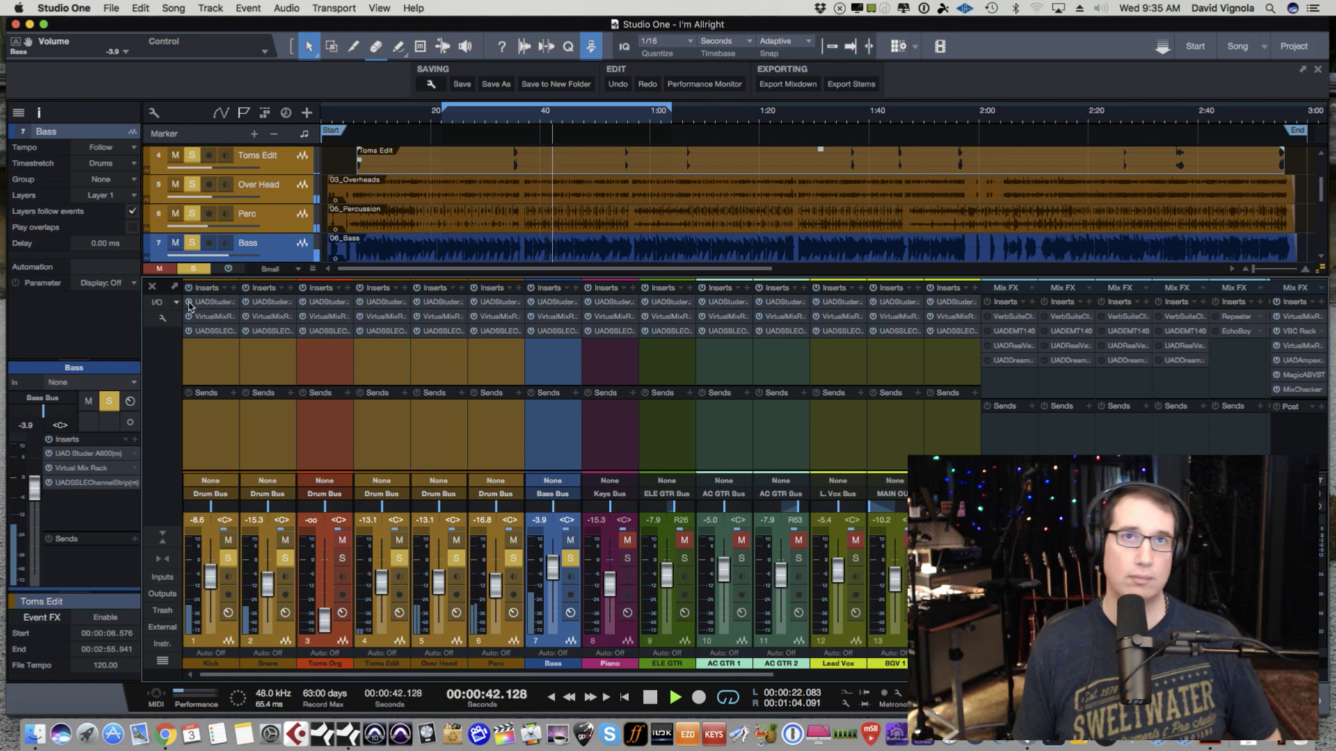
{"action": "key", "text": "space"}
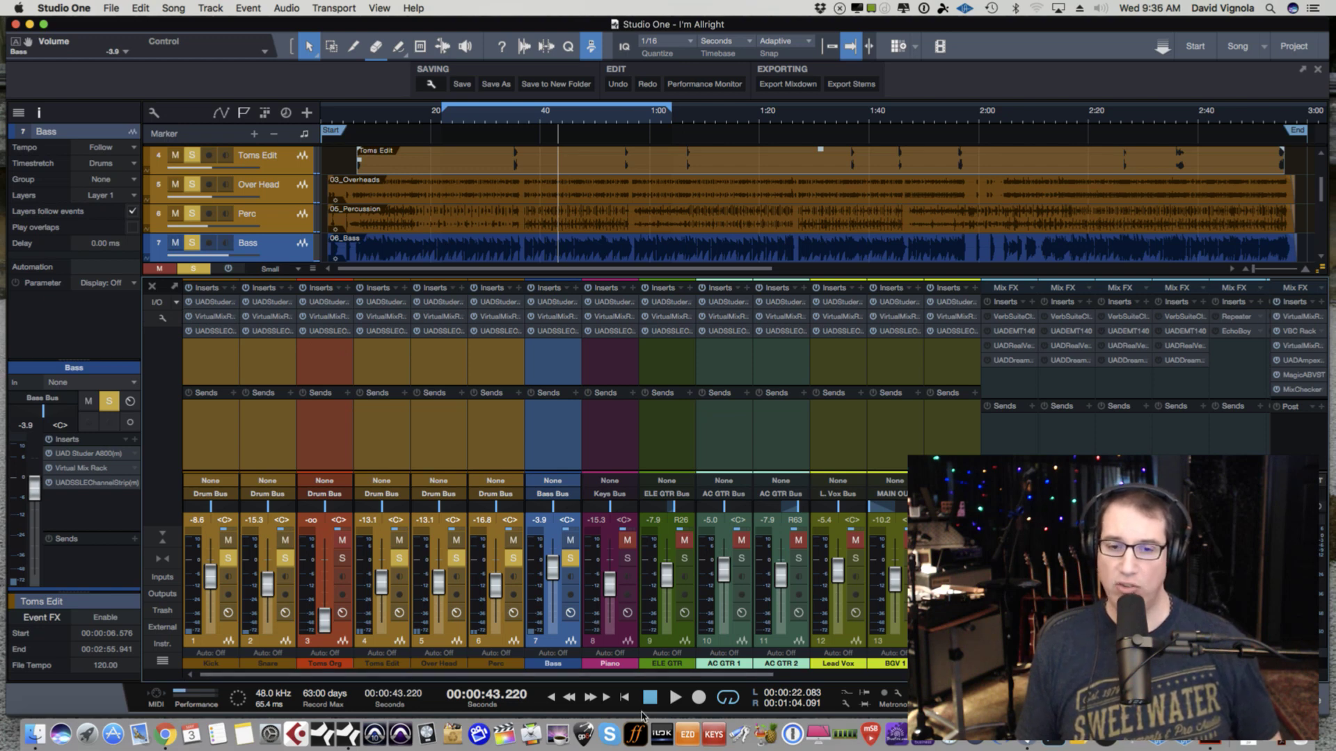
- Clear the solos on the drum and Bass channels and open the UAD Ampex ATR-102 on the MAIN OUT channel
{"action": "left_click", "coordinate": [571, 562]}
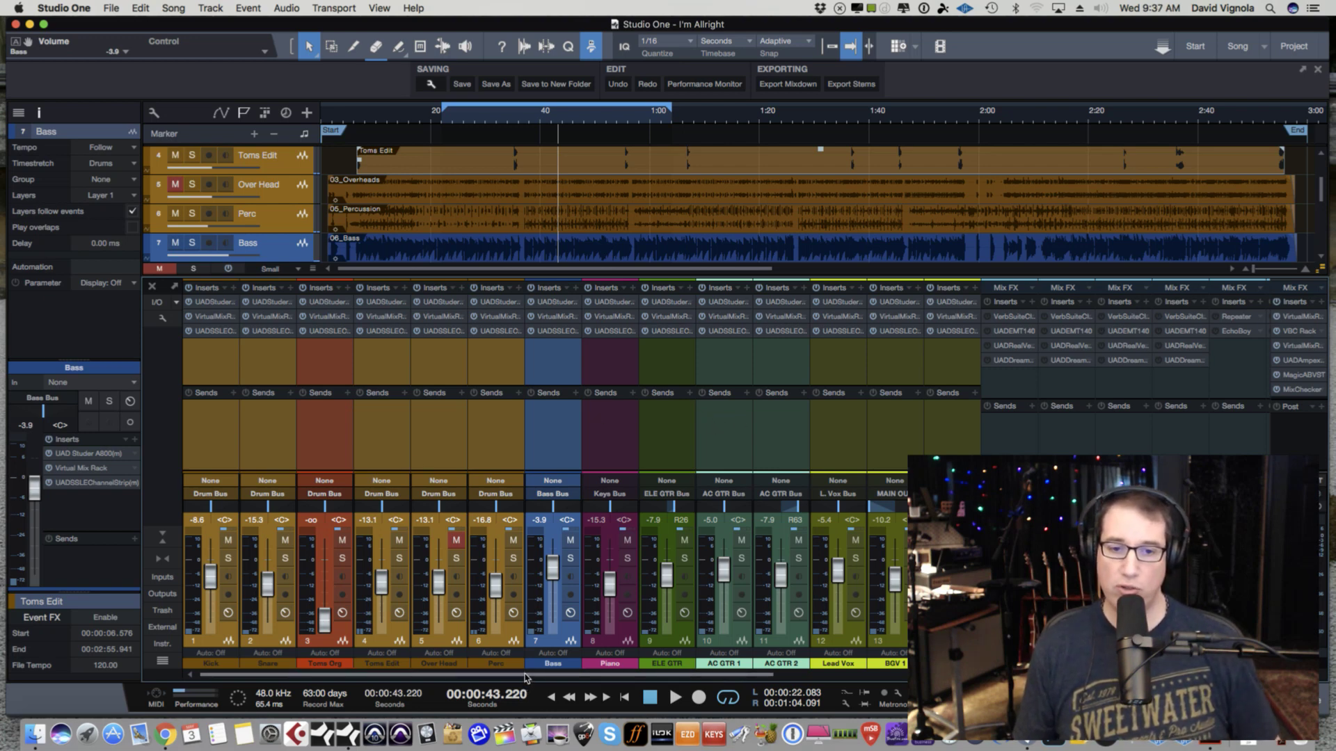
{"action": "mouse_move", "coordinate": [524, 673]}
{"action": "left_mouse_down"}
{"action": "mouse_move", "coordinate": [651, 682]}
{"action": "mouse_move", "coordinate": [537, 683]}
{"action": "left_mouse_up"}
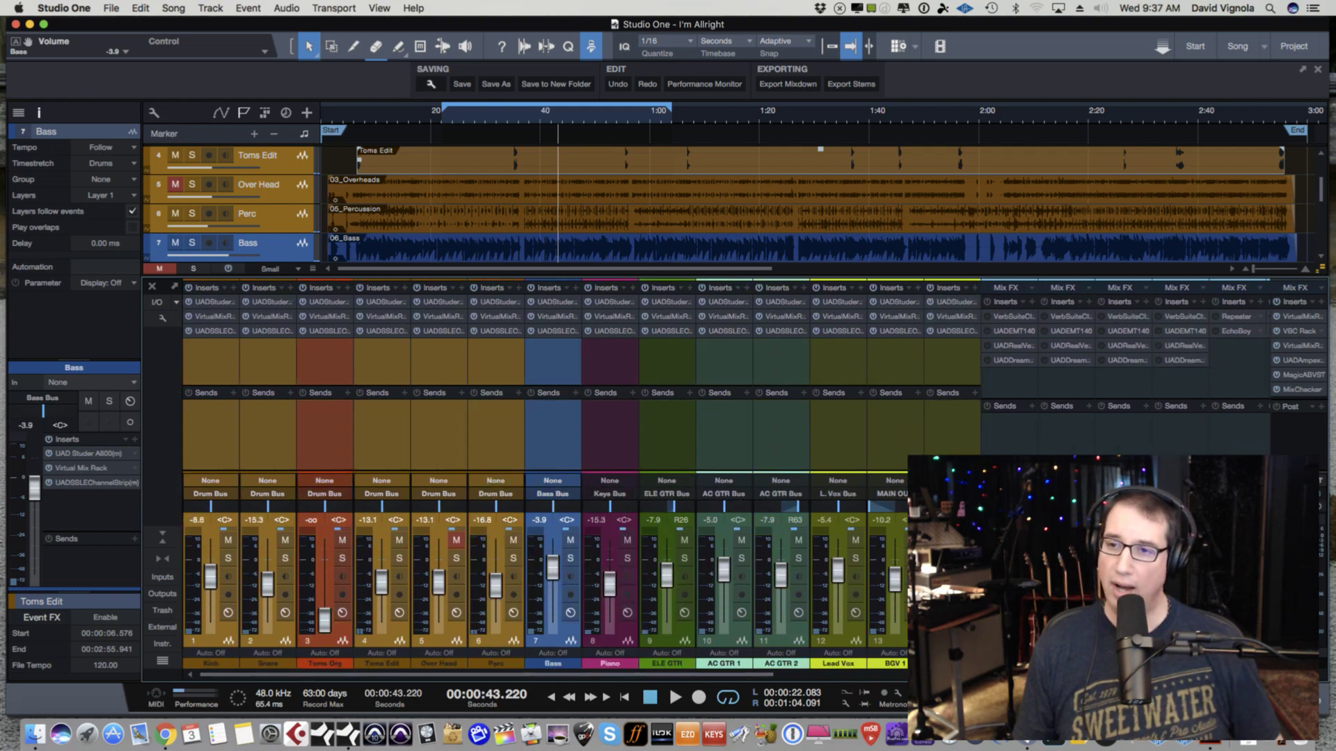
{"action": "left_click", "coordinate": [1298, 361]}
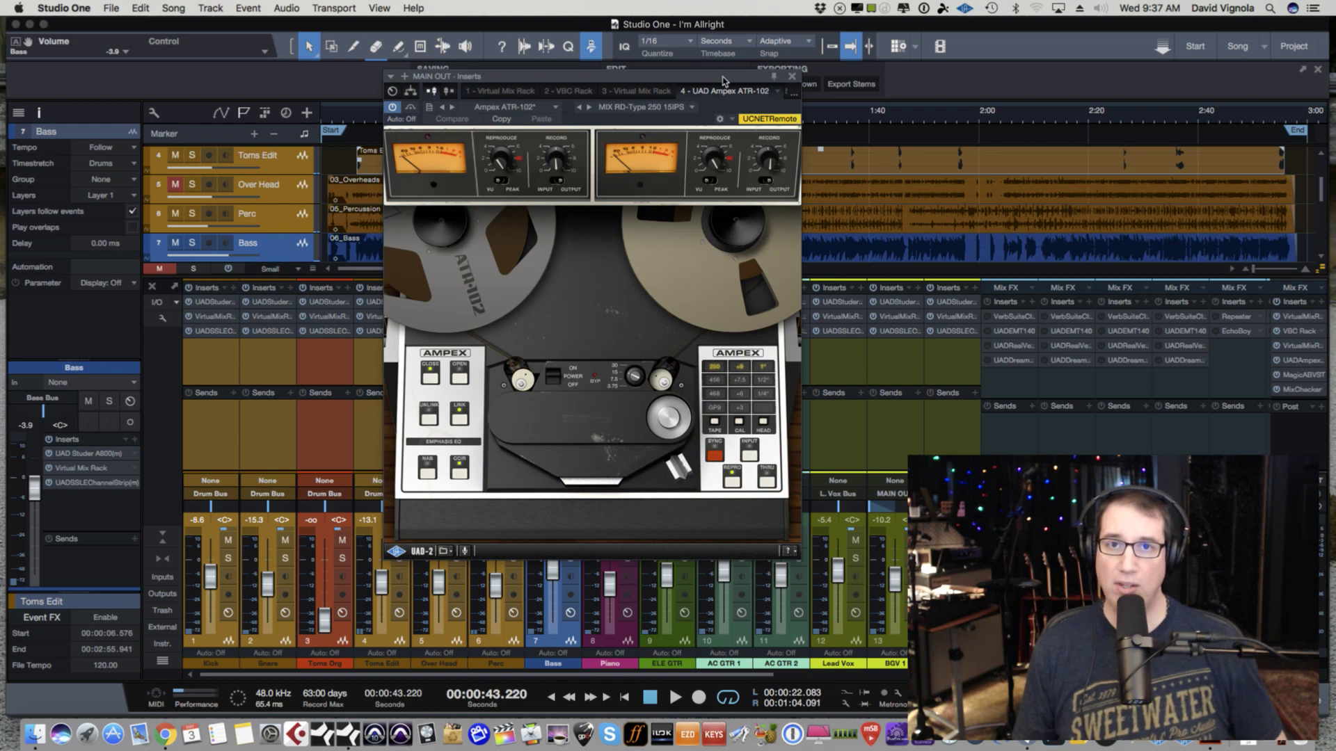
{"action": "left_click_drag", "start_coordinate": [722, 80], "coordinate": [601, 146]}
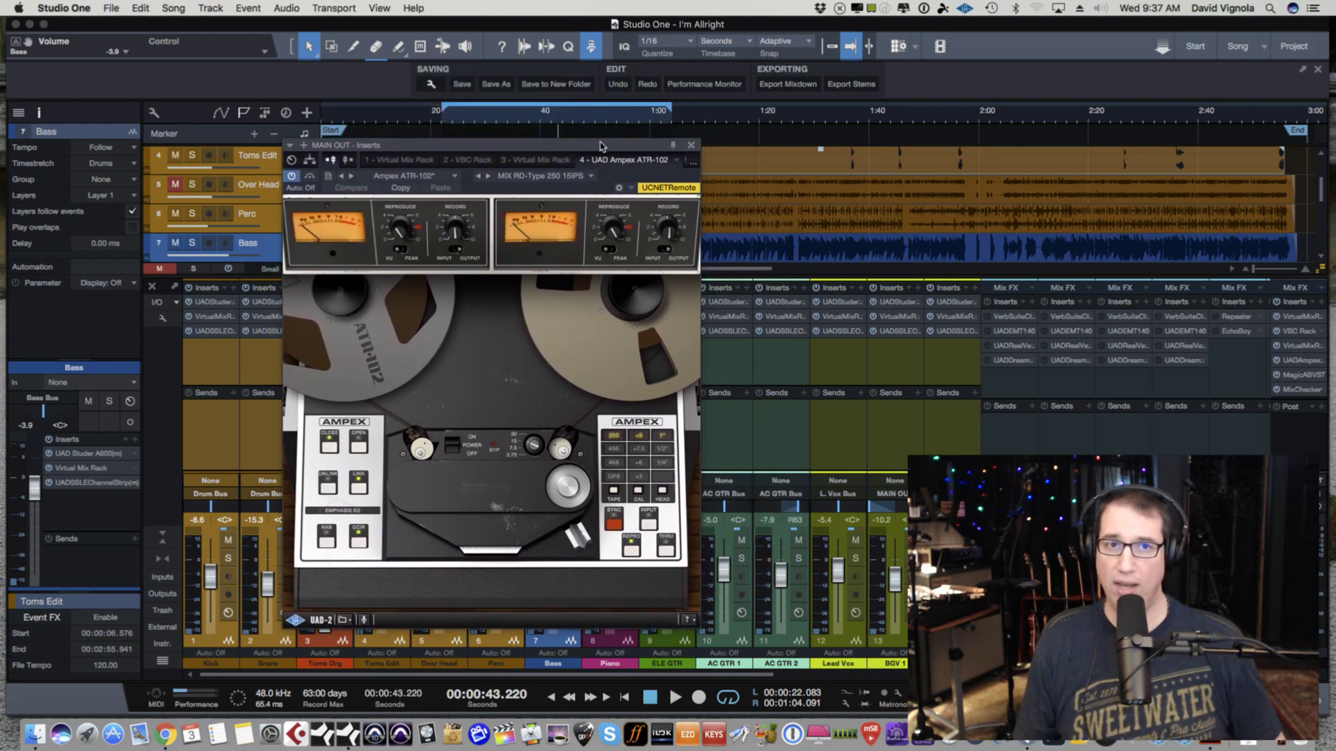
- Start briefly from the loop start with the Ampex ATR-102 active and pull the Lead Vox and backing vocal volumes fully down
{"action": "left_click", "coordinate": [446, 123]}
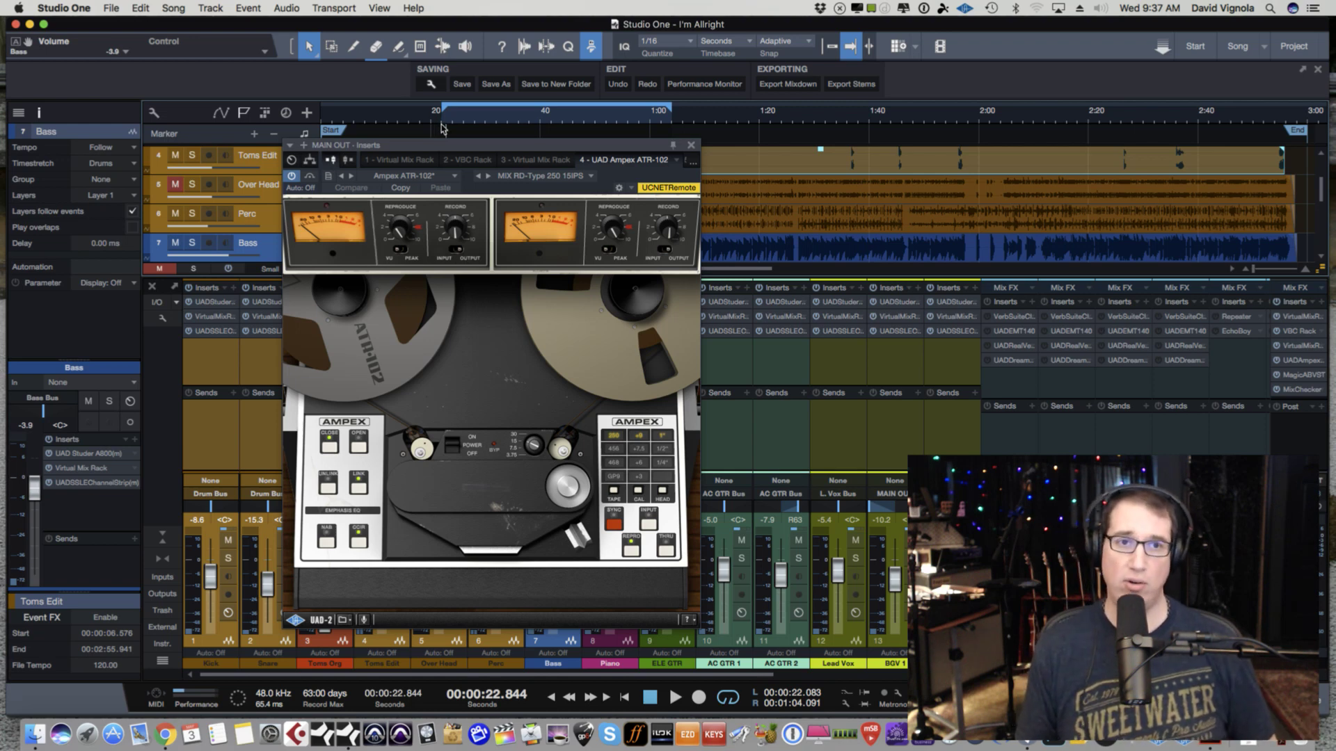
{"action": "left_click", "coordinate": [310, 178]}
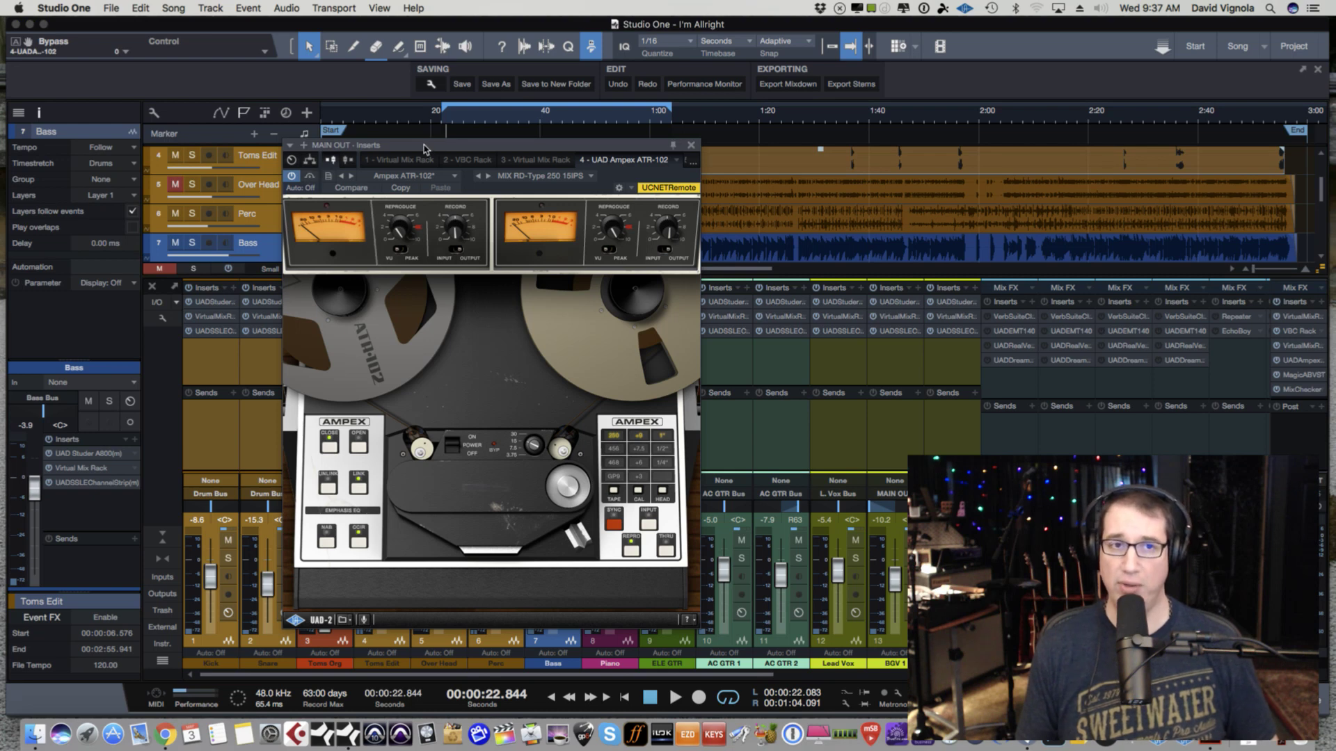
{"action": "key", "text": "space"}
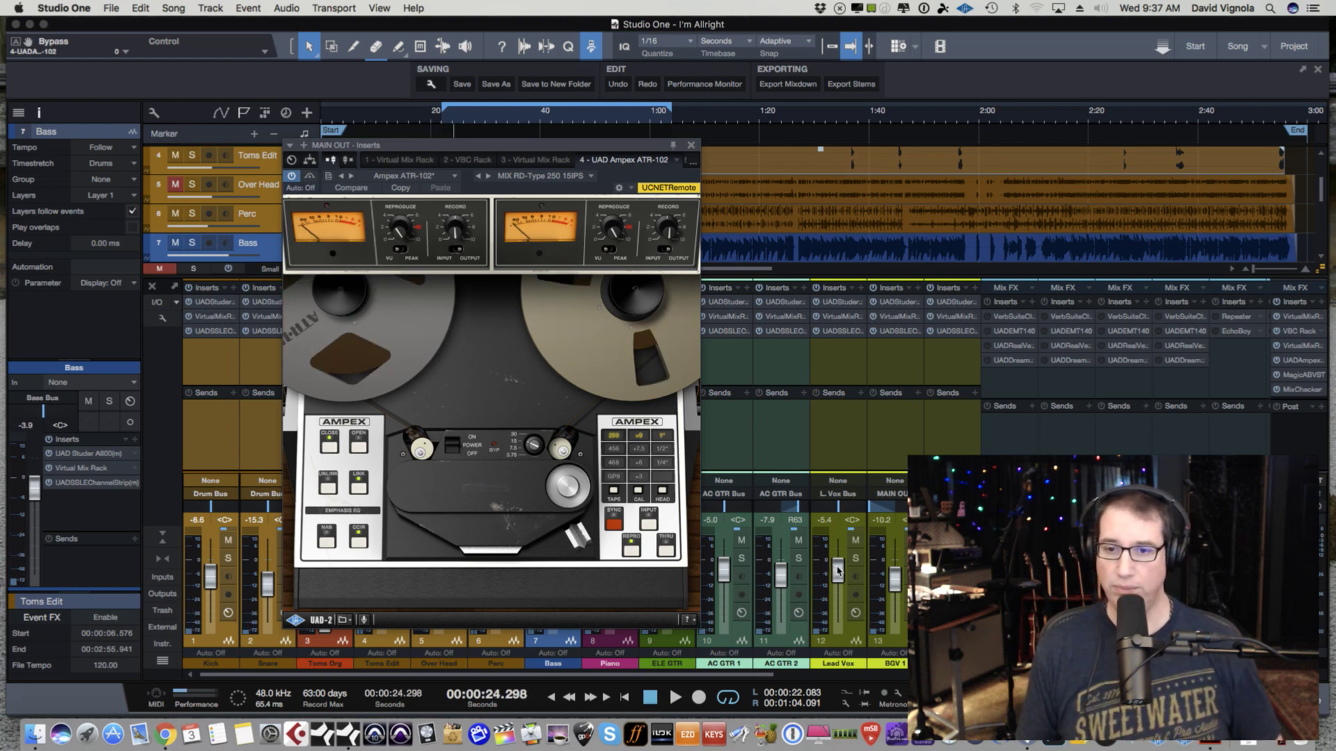
{"action": "left_click_drag", "start_coordinate": [838, 570], "coordinate": [832, 649]}
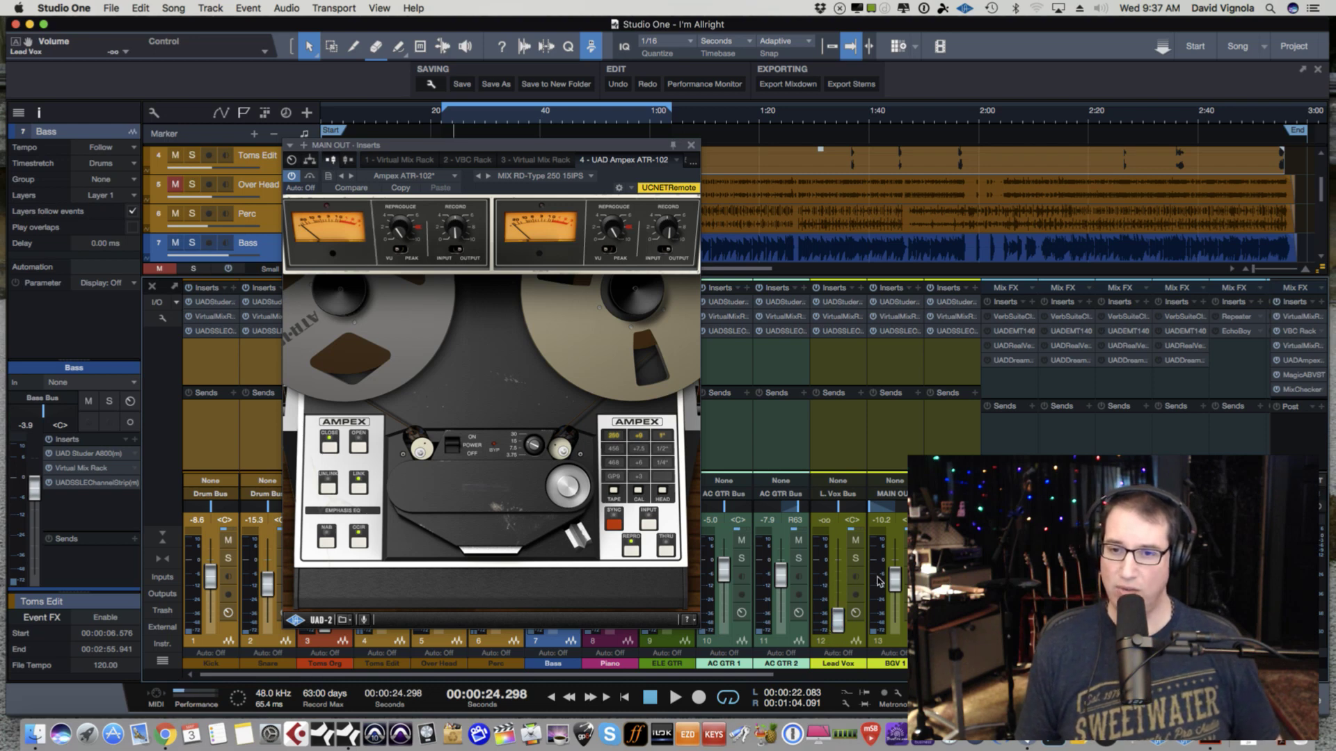
{"action": "left_click_drag", "start_coordinate": [894, 576], "coordinate": [892, 648]}
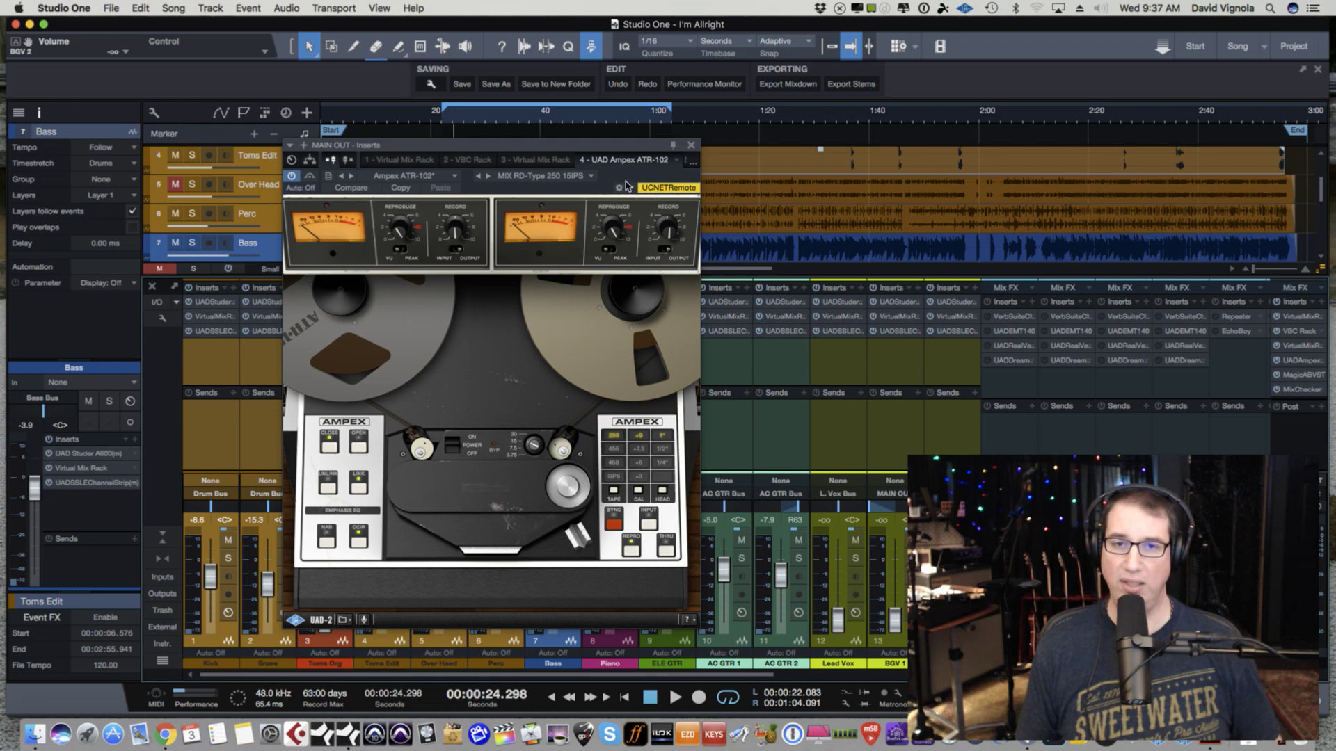
{"action": "left_click_drag", "start_coordinate": [613, 143], "coordinate": [404, 169]}
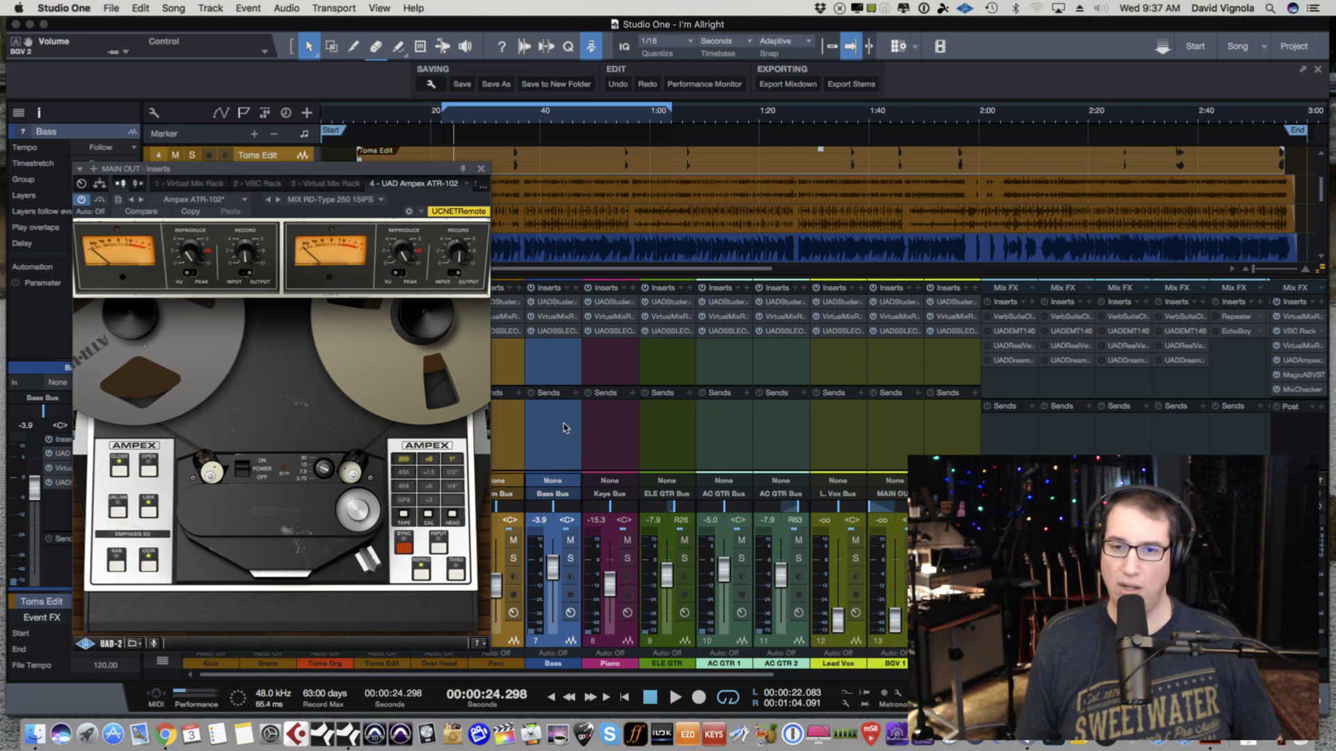
{"action": "left_click_drag", "start_coordinate": [397, 169], "coordinate": [654, 149]}
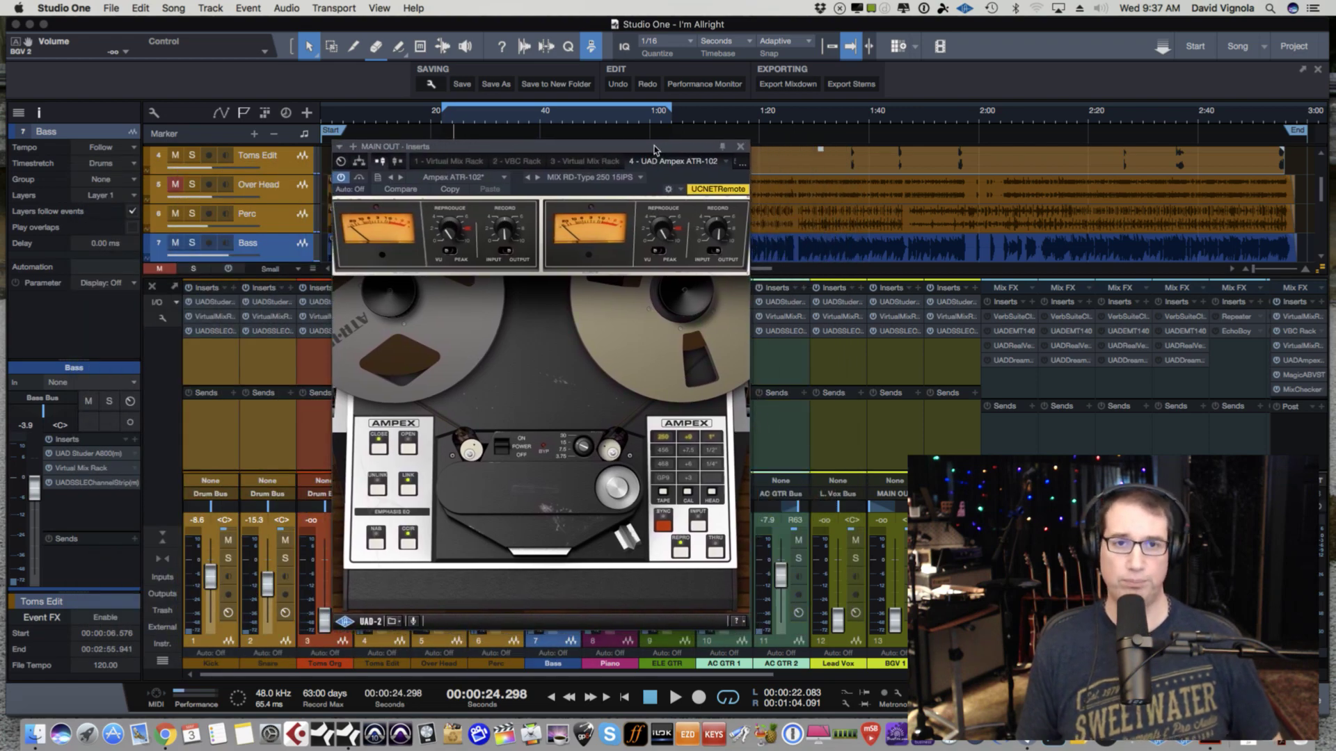
- Play the mix and bypass, then re-enable, the UAD Ampex ATR-102 on the MAIN OUT channel to compare the sound
{"action": "key", "text": "space"}
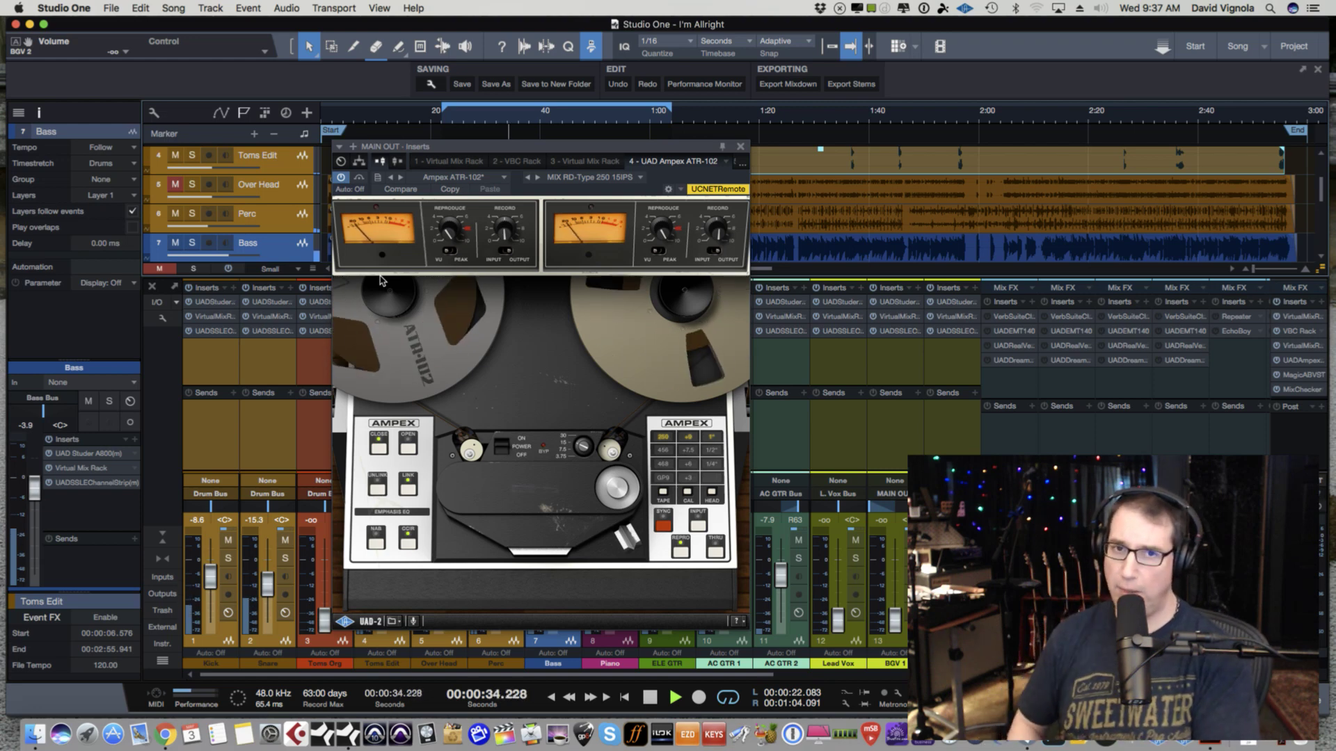
{"action": "left_click", "coordinate": [359, 178]}
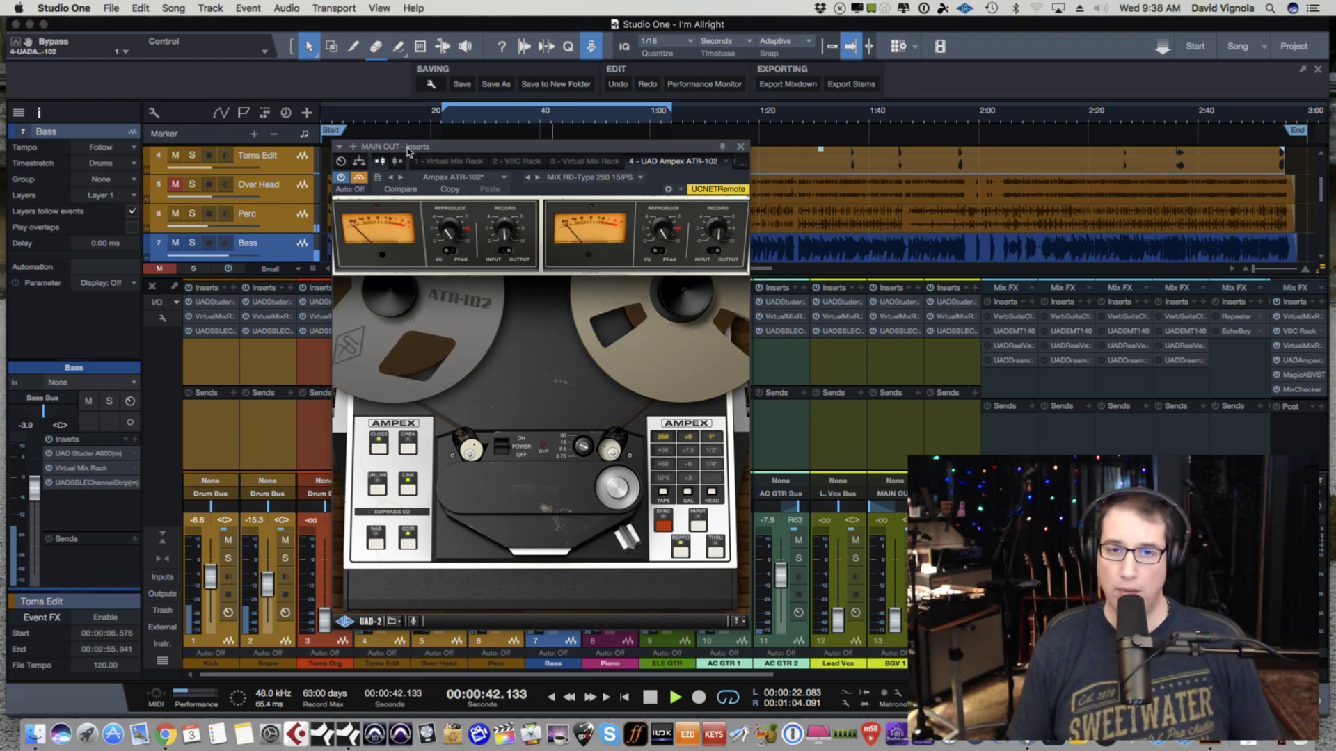
{"action": "left_click", "coordinate": [359, 178]}
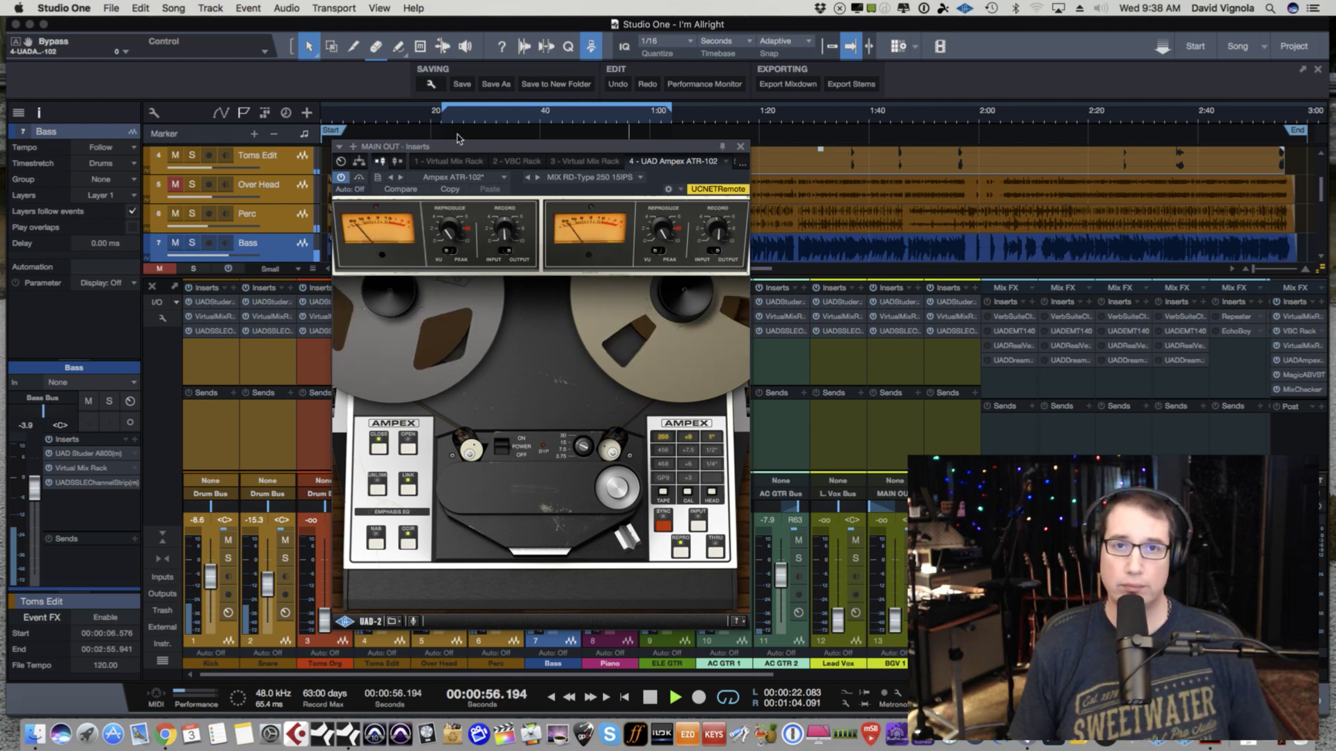
- Extend the loop end to 1:13.736, compare the mix again with the Ampex ATR-102 bypassed and active, stop playback and close the plug-in
{"action": "left_click_drag", "start_coordinate": [672, 110], "coordinate": [724, 110]}
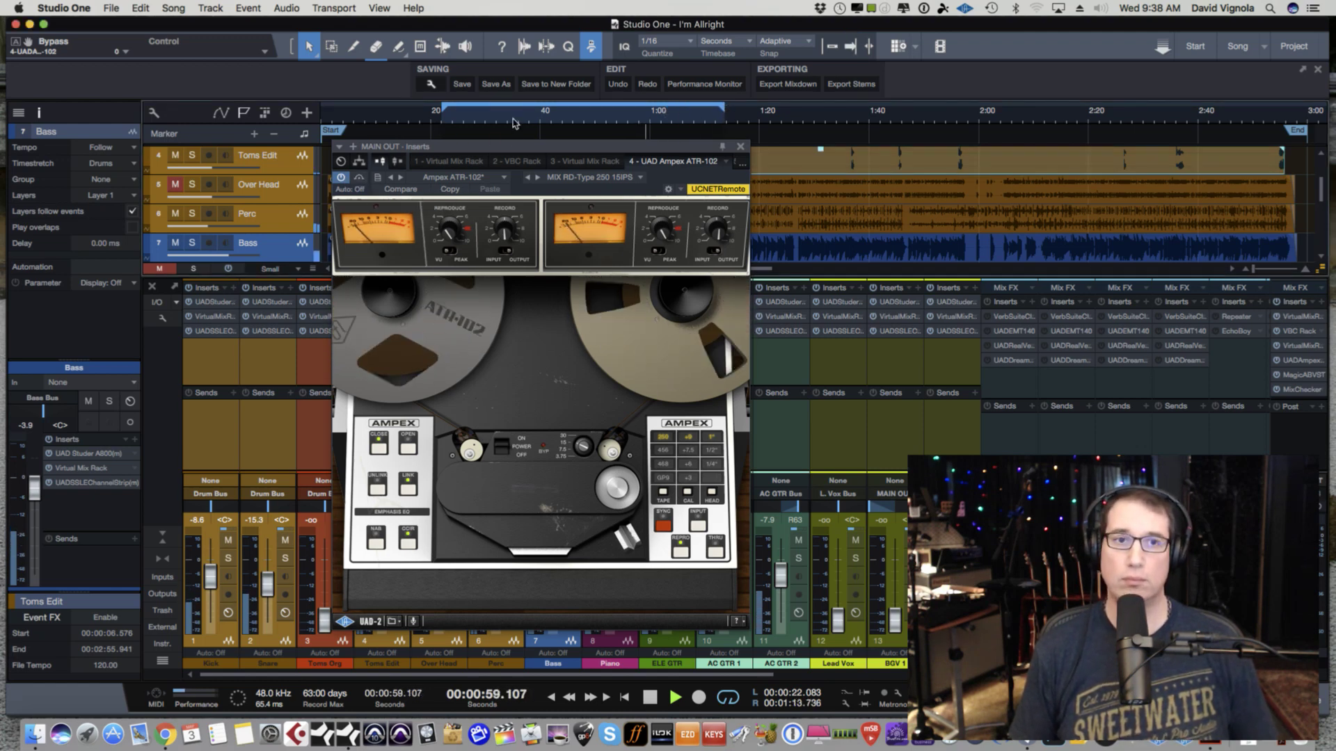
{"action": "left_click", "coordinate": [359, 177]}
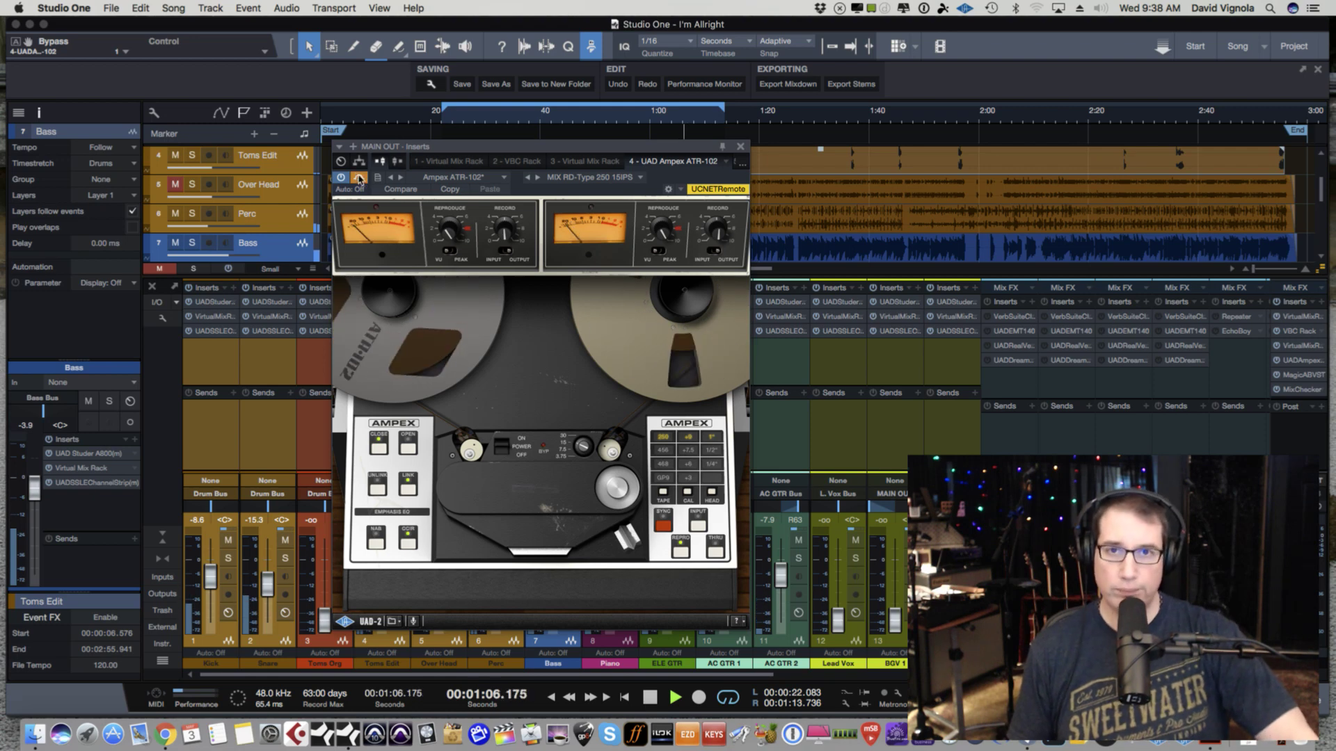
{"action": "left_click", "coordinate": [359, 179]}
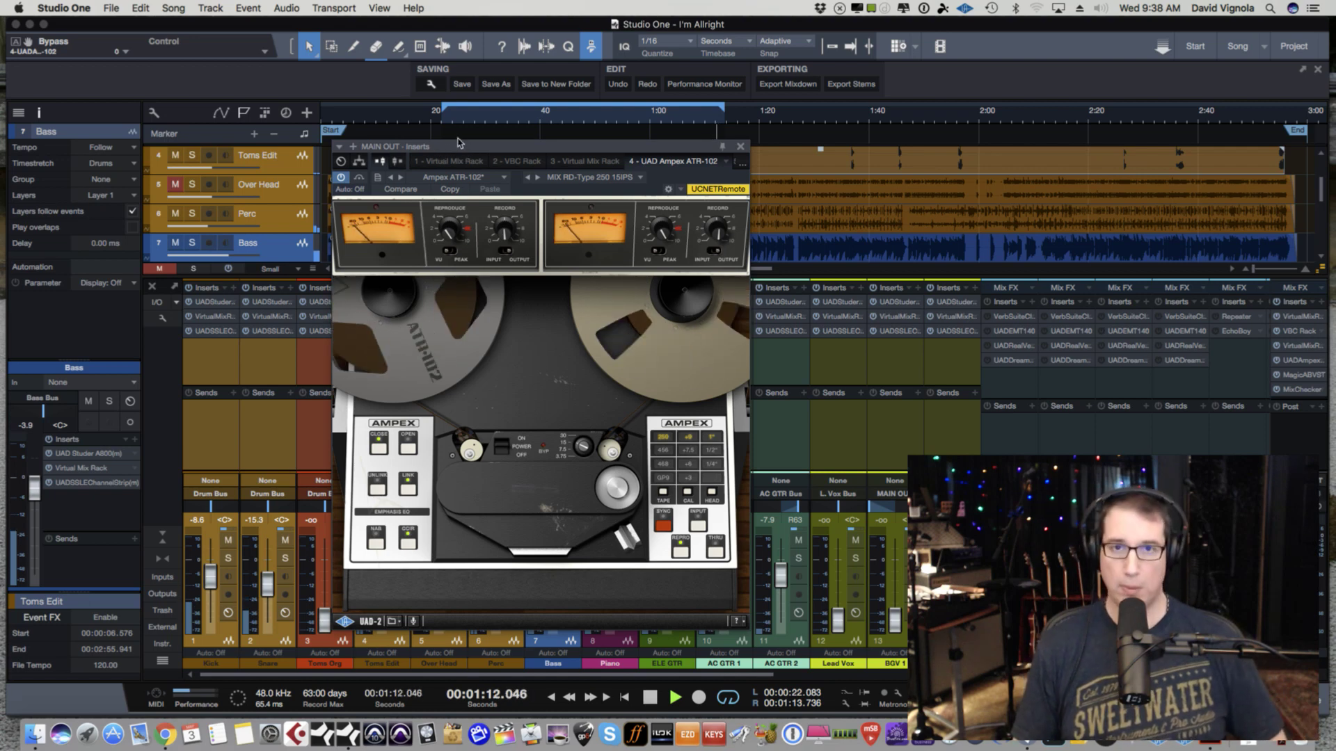
{"action": "key", "text": "space"}
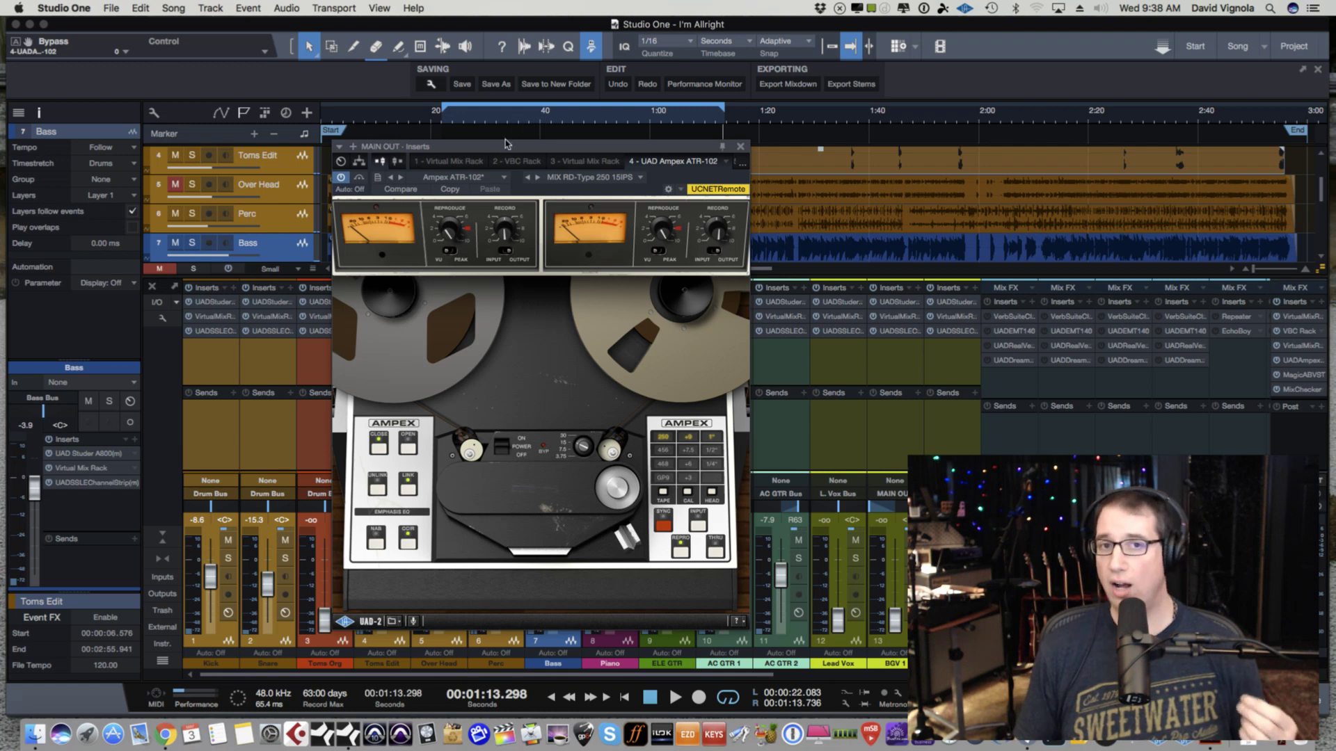
{"action": "left_click_drag", "start_coordinate": [494, 147], "coordinate": [522, 147]}
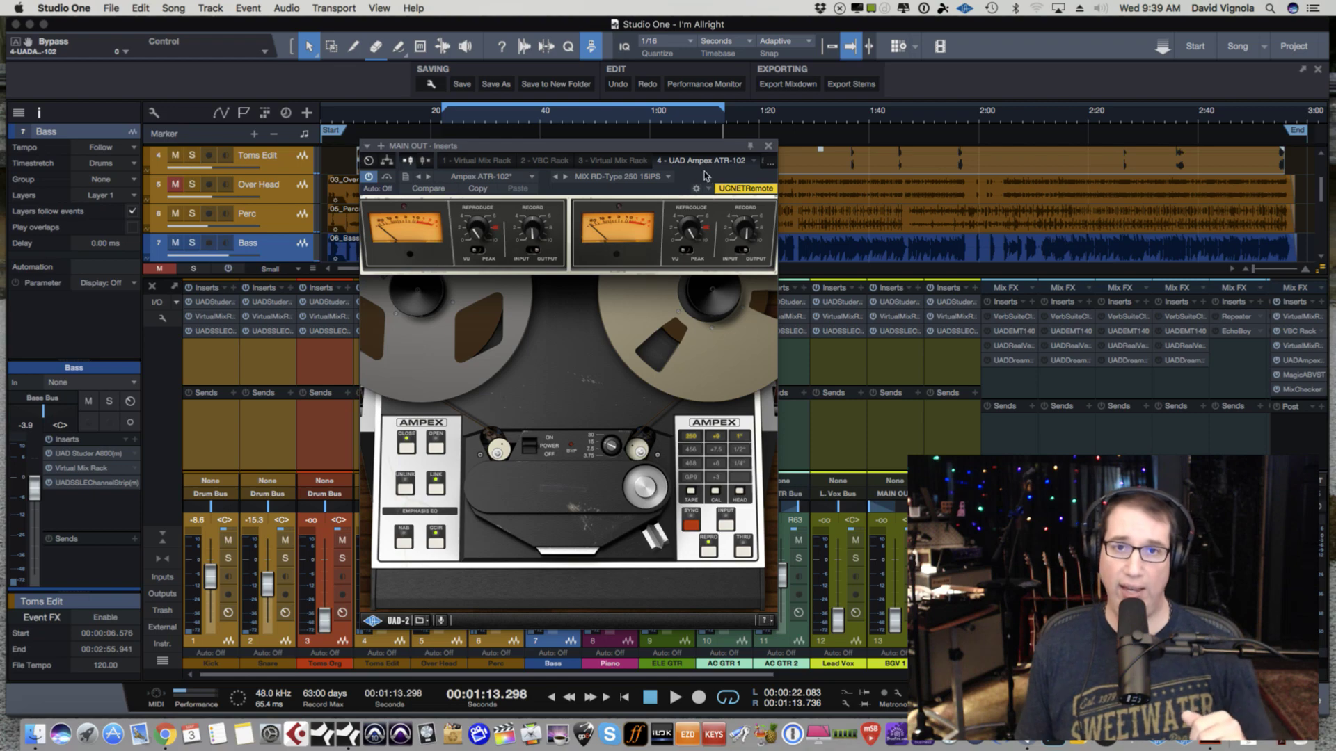
{"action": "left_click", "coordinate": [768, 146]}
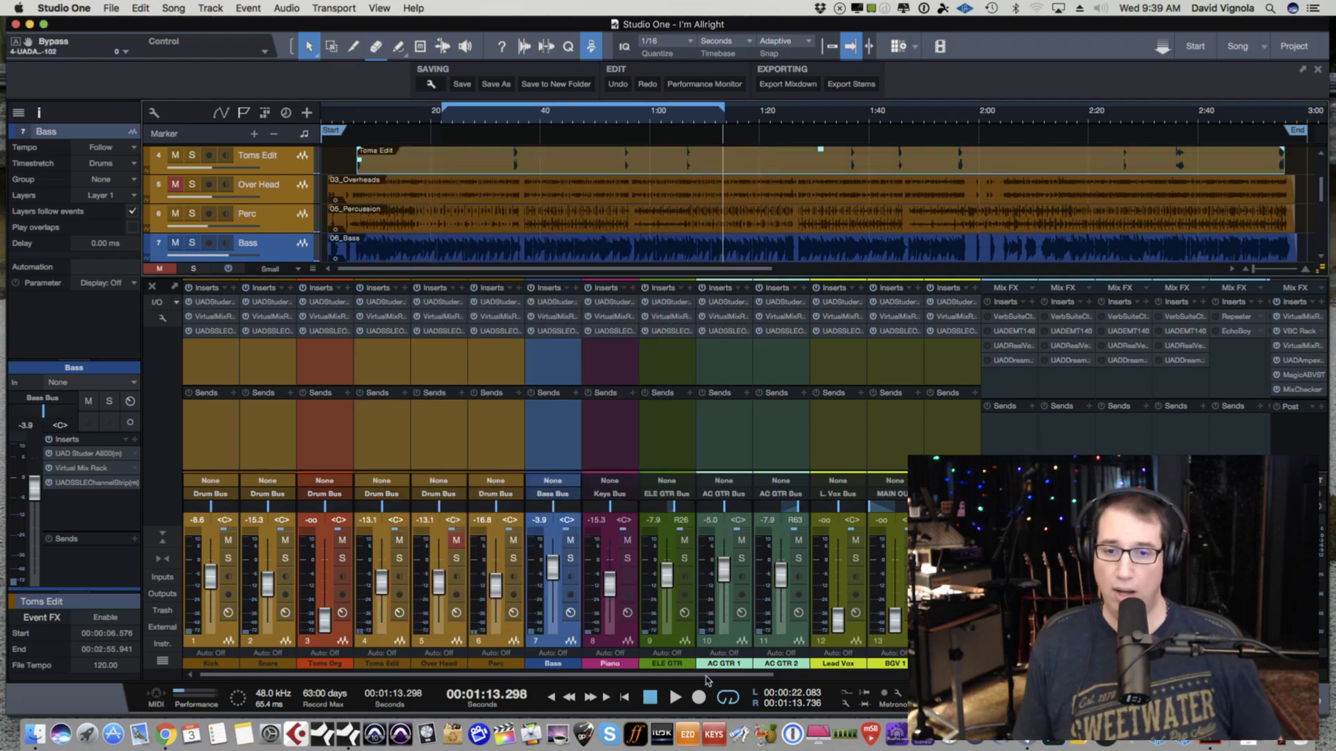
- Select the Kick channel in the mixer
{"action": "scroll", "coordinate": [712, 676], "scroll_direction": "right", "scroll_amount": 2}
{"action": "scroll", "coordinate": [712, 676], "scroll_direction": "left", "scroll_amount": 1}
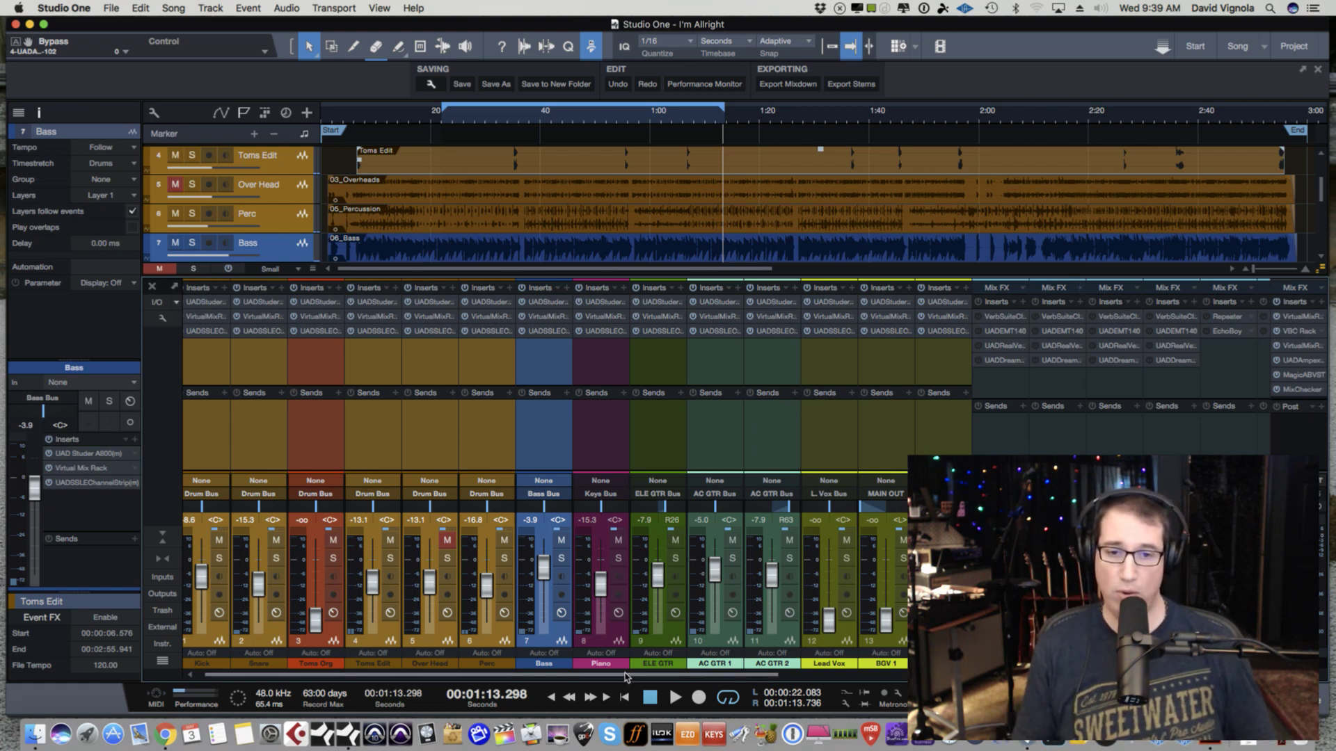
{"action": "left_click_drag", "start_coordinate": [626, 676], "coordinate": [595, 679]}
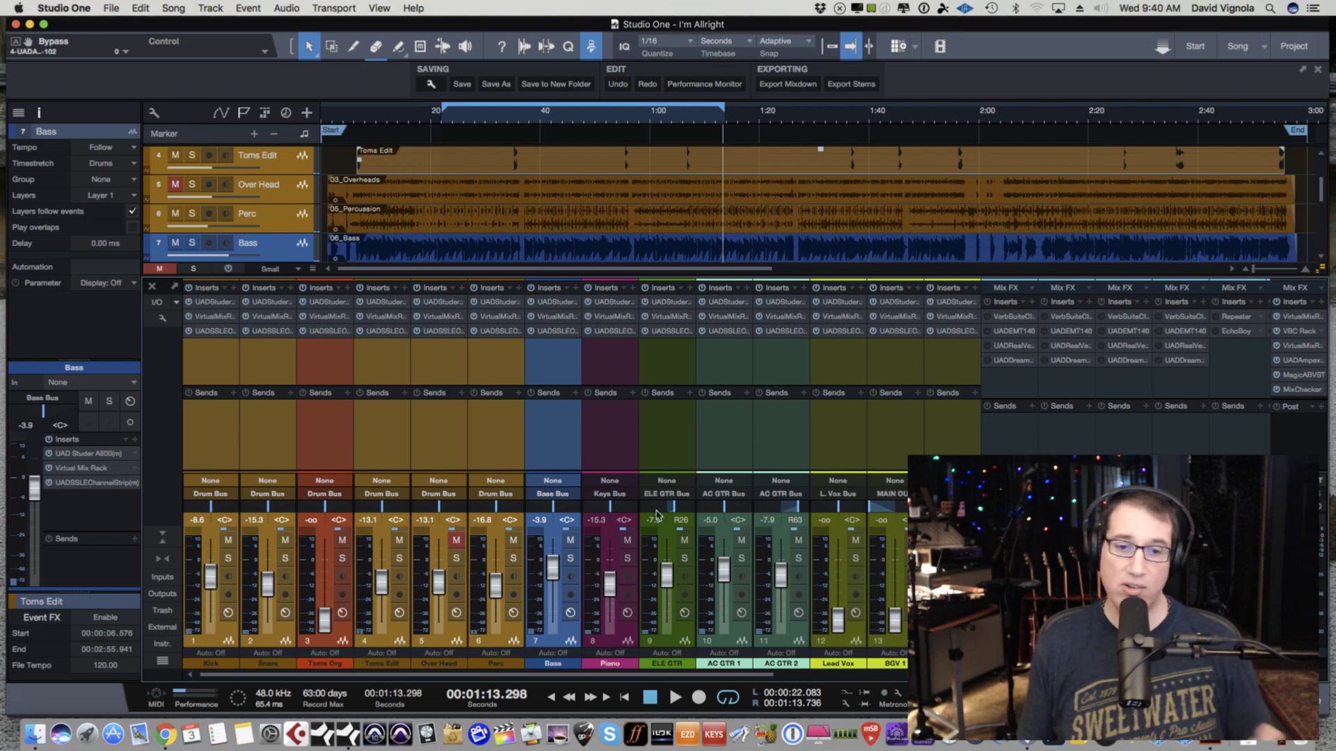
{"action": "left_click", "coordinate": [228, 644]}
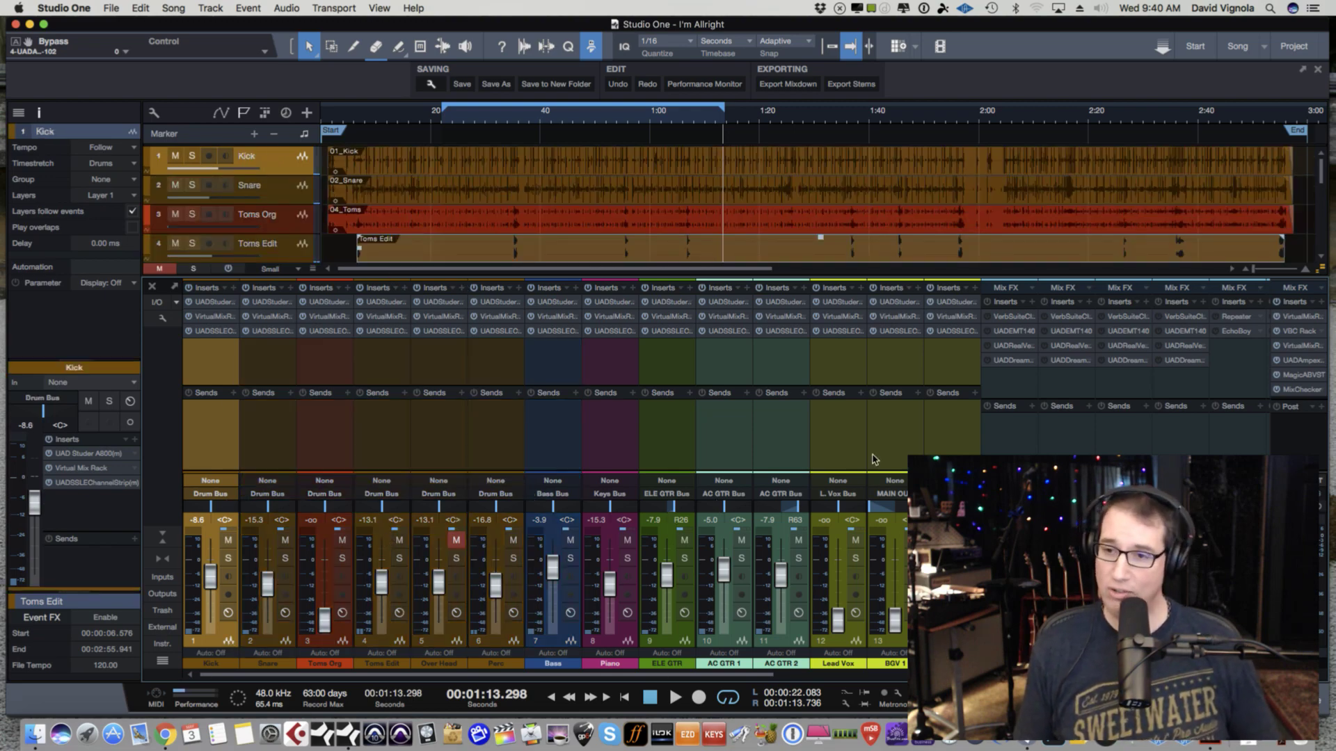